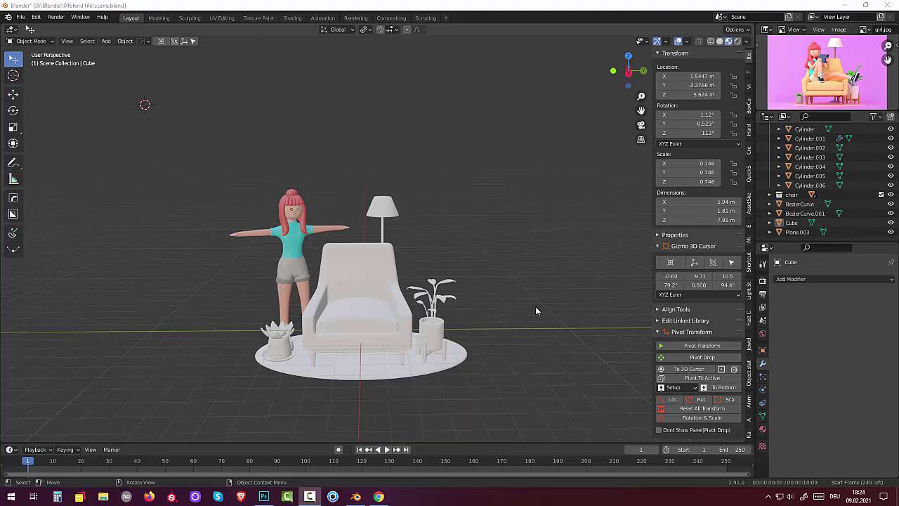
Select the armchair, both plants, the round base disk and the lamp to inspect the chair scene
{"action": "middle_click_drag", "start_coordinate": [530, 288], "coordinate": [529, 287]}
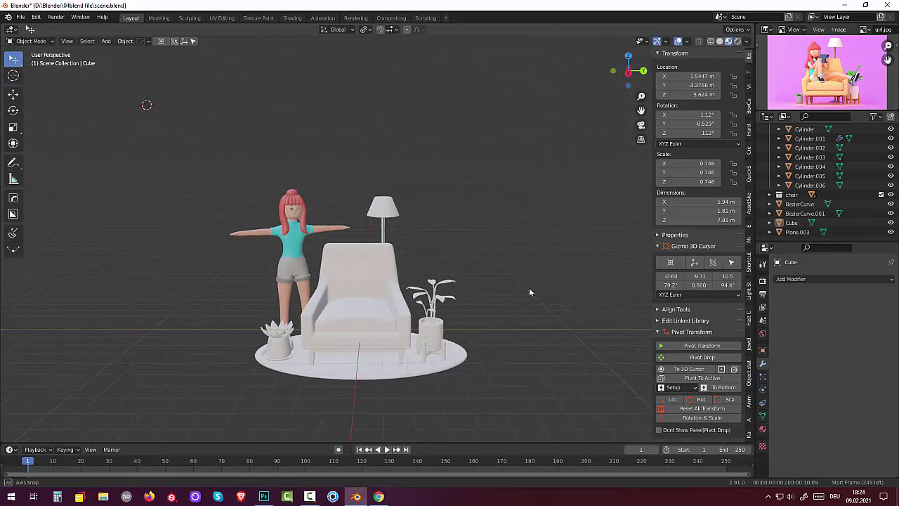
{"action": "left_click", "coordinate": [371, 323]}
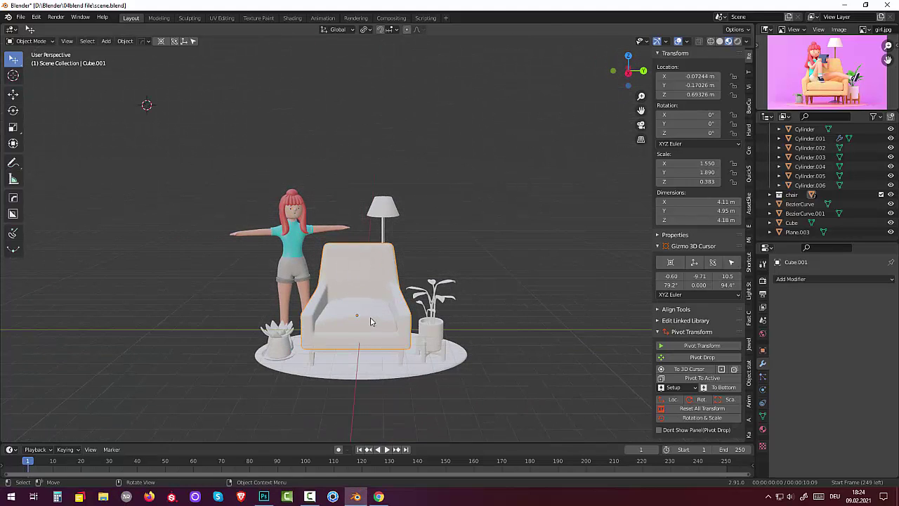
{"action": "left_click", "coordinate": [437, 330]}
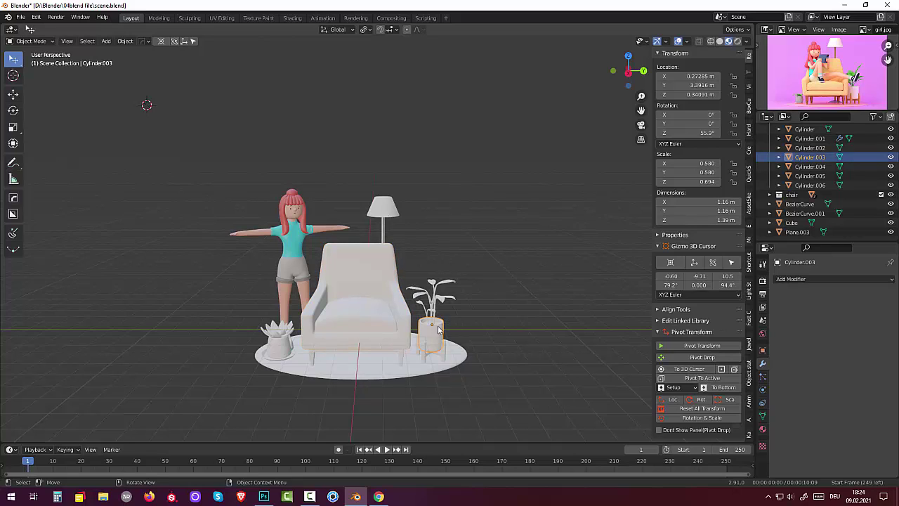
{"action": "left_click", "coordinate": [439, 310]}
{"action": "left_click", "coordinate": [275, 336]}
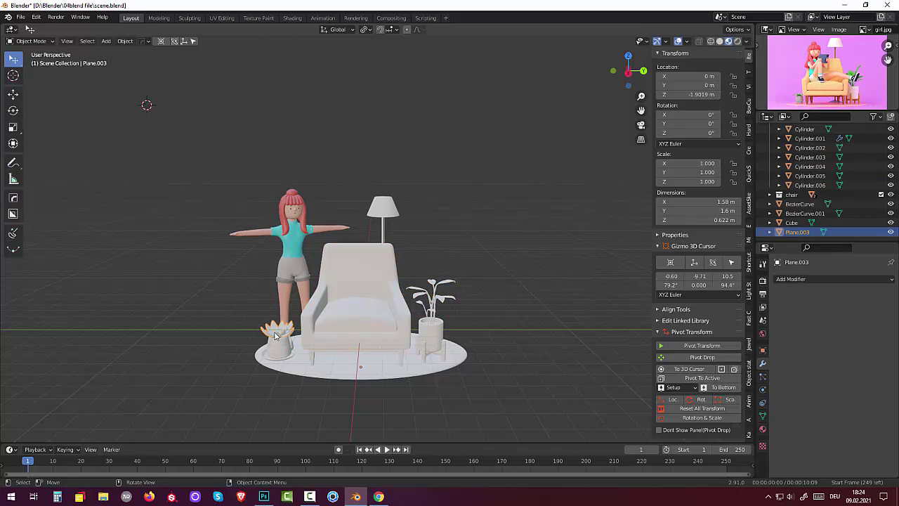
{"action": "left_click", "coordinate": [378, 369]}
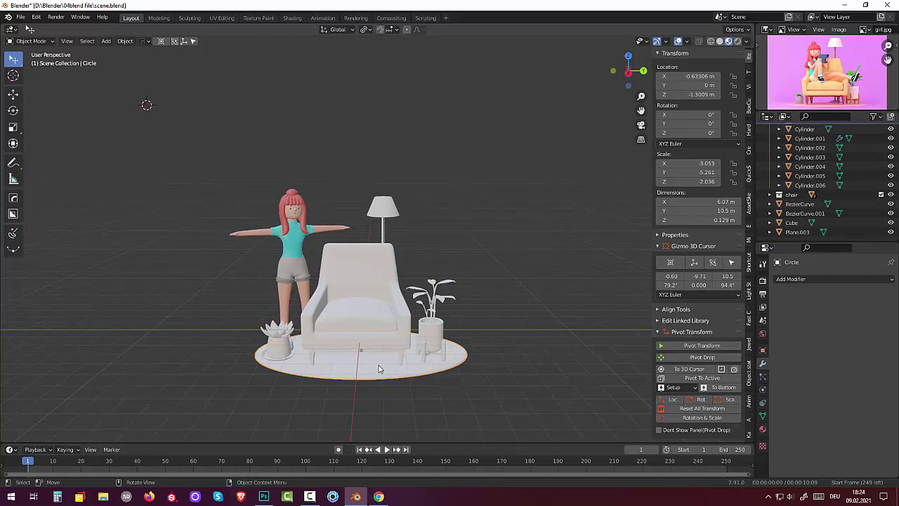
{"action": "left_click", "coordinate": [385, 208]}
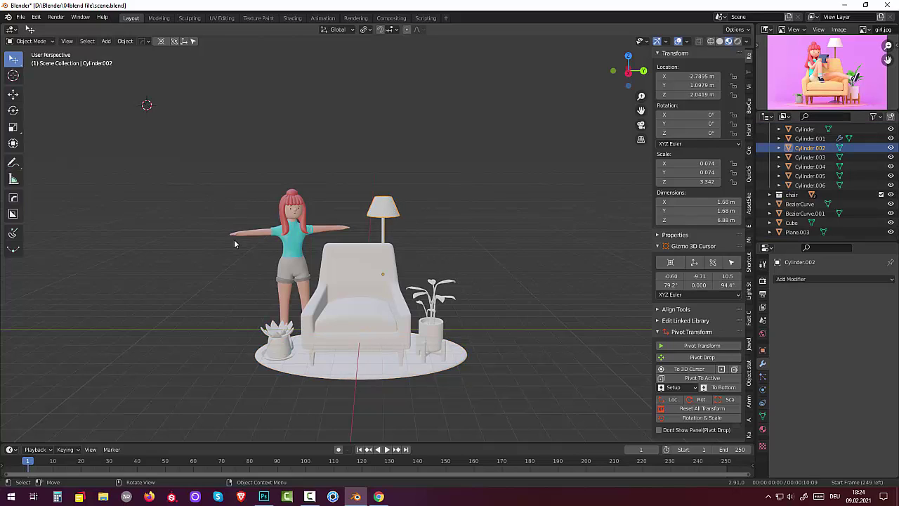
Orbit, zoom and pan around the chair from several angles, deselecting the lamp
{"action": "scroll", "coordinate": [829, 80], "scroll_direction": "up", "scroll_amount": 2}
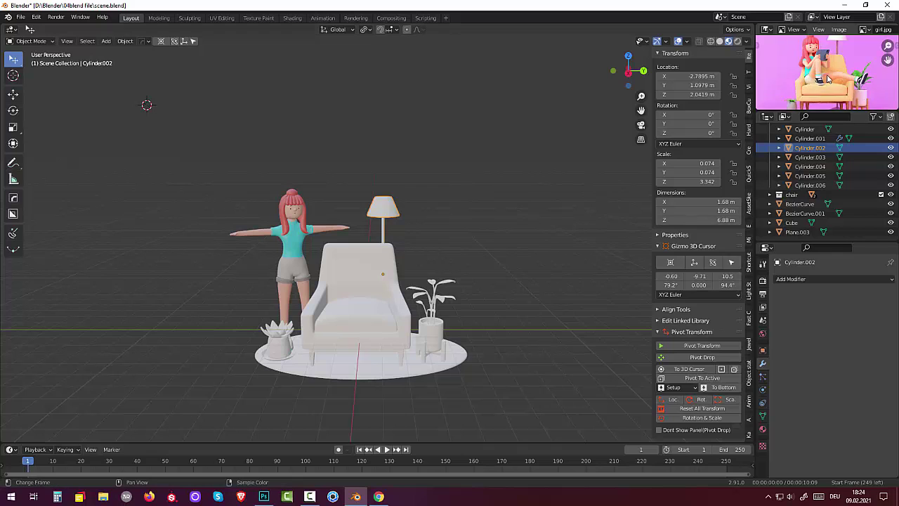
{"action": "scroll", "coordinate": [829, 79], "scroll_direction": "up", "scroll_amount": 1}
{"action": "scroll", "coordinate": [829, 80], "scroll_direction": "up", "scroll_amount": 1}
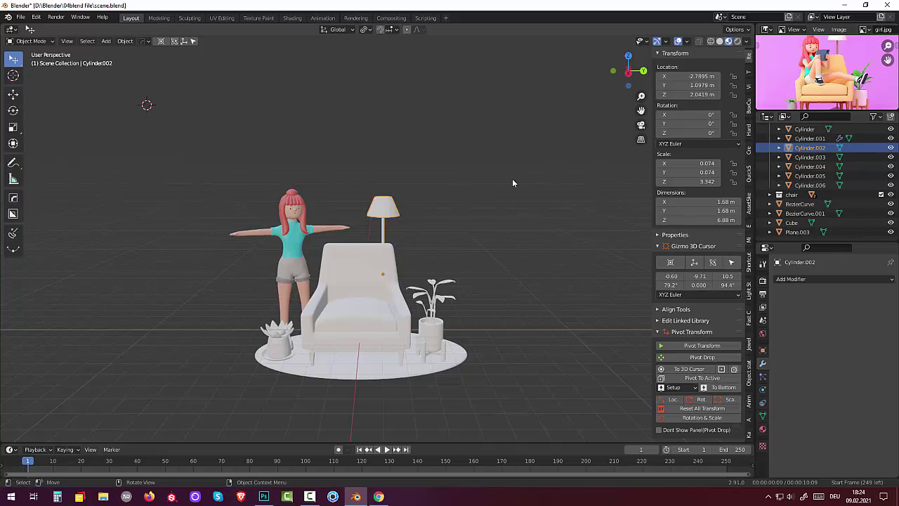
{"action": "mouse_move", "coordinate": [536, 244]}
{"action": "middle_mouse_down"}
{"action": "mouse_move", "coordinate": [367, 316]}
{"action": "mouse_move", "coordinate": [361, 303]}
{"action": "mouse_move", "coordinate": [344, 315]}
{"action": "mouse_move", "coordinate": [383, 300]}
{"action": "mouse_move", "coordinate": [538, 279]}
{"action": "mouse_move", "coordinate": [621, 293]}
{"action": "mouse_move", "coordinate": [28, 295]}
{"action": "mouse_move", "coordinate": [61, 301]}
{"action": "mouse_move", "coordinate": [18, 305]}
{"action": "mouse_move", "coordinate": [31, 318]}
{"action": "middle_mouse_up"}
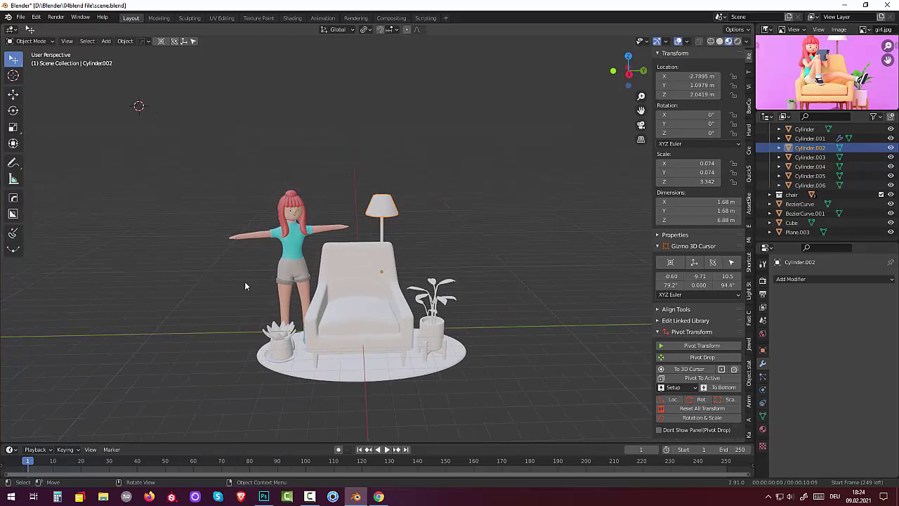
{"action": "scroll", "coordinate": [420, 336], "scroll_direction": "up", "scroll_amount": 2}
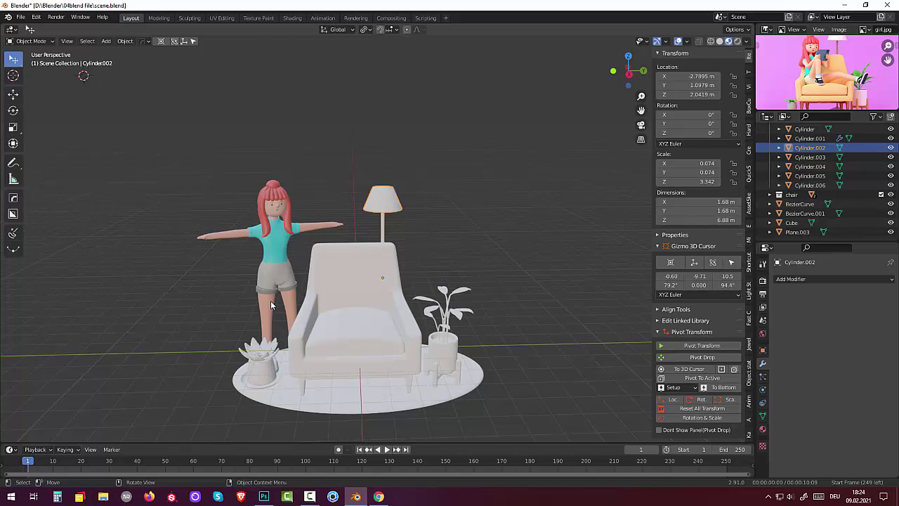
{"action": "mouse_move", "coordinate": [341, 298]}
{"action": "middle_mouse_down"}
{"action": "mouse_move", "coordinate": [337, 280]}
{"action": "mouse_move", "coordinate": [334, 288]}
{"action": "middle_mouse_up"}
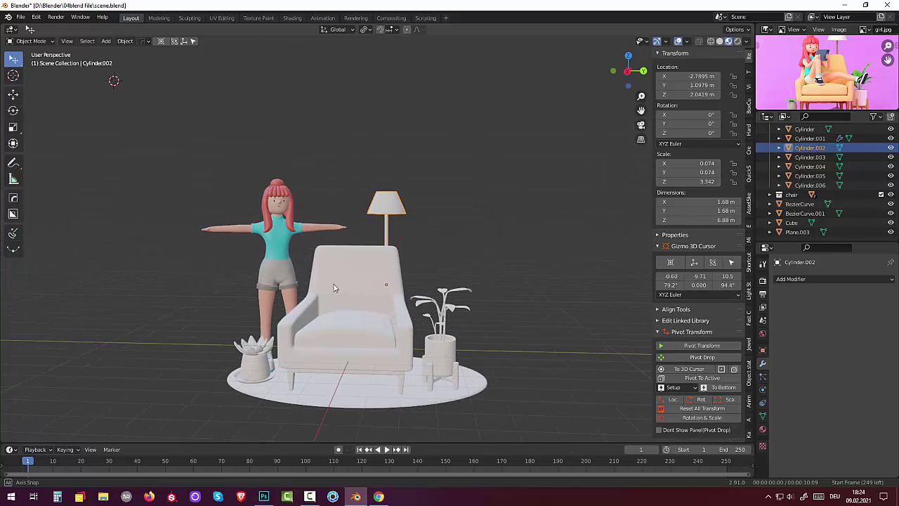
{"action": "mouse_move", "coordinate": [335, 287]}
{"action": "middle_mouse_down"}
{"action": "mouse_move", "coordinate": [351, 301]}
{"action": "mouse_move", "coordinate": [399, 280]}
{"action": "mouse_move", "coordinate": [335, 295]}
{"action": "middle_mouse_up"}
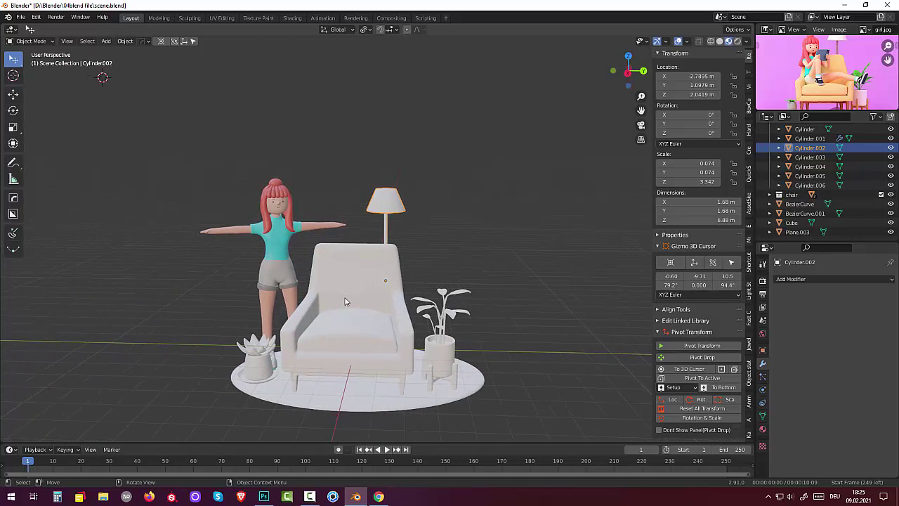
{"action": "left_click", "coordinate": [551, 311]}
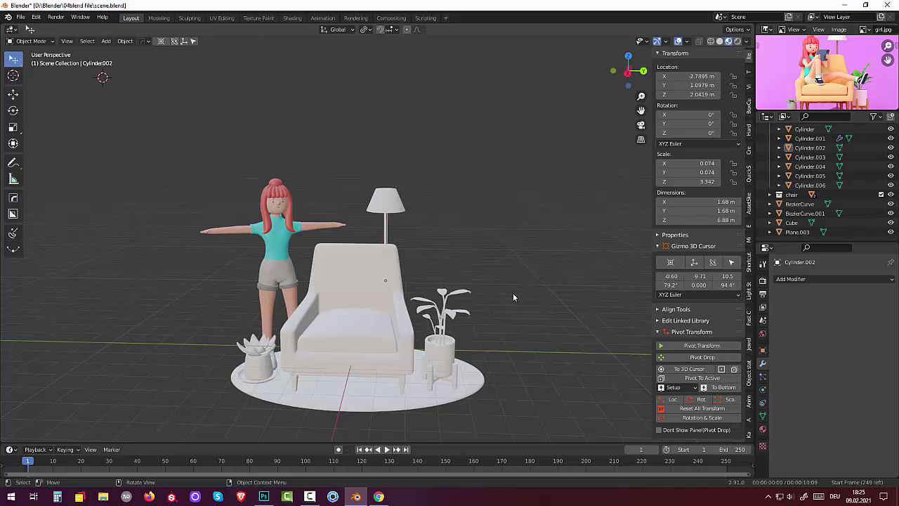
{"action": "middle_click_drag", "start_coordinate": [513, 292], "coordinate": [507, 319]}
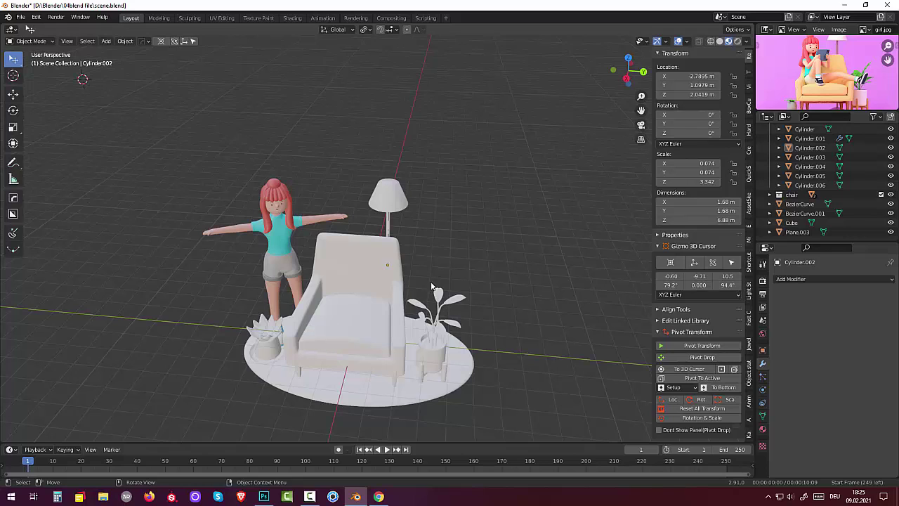
{"action": "middle_click_drag", "start_coordinate": [434, 287], "coordinate": [453, 238]}
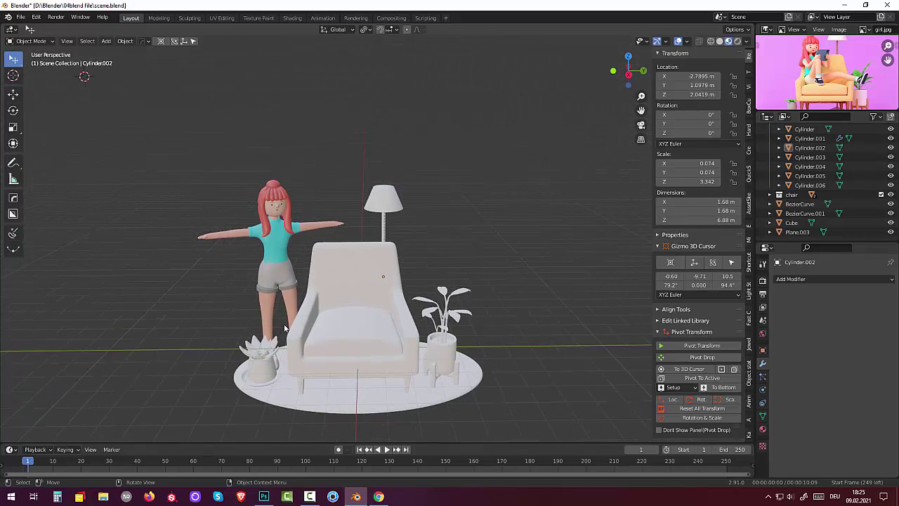
{"action": "mouse_move", "coordinate": [546, 324]}
{"action": "middle_mouse_down"}
{"action": "mouse_move", "coordinate": [533, 332]}
{"action": "mouse_move", "coordinate": [536, 305]}
{"action": "middle_mouse_up"}
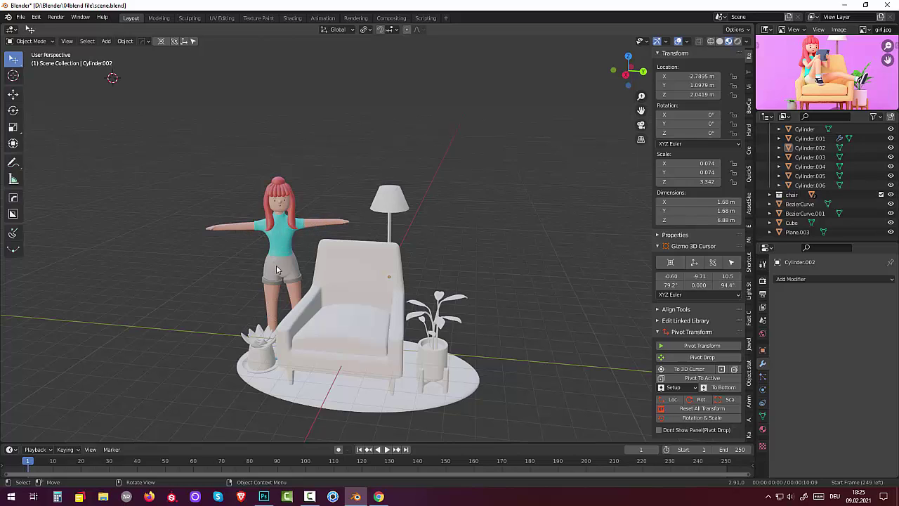
{"action": "mouse_move", "coordinate": [295, 278]}
{"action": "middle_mouse_down"}
{"action": "mouse_move", "coordinate": [123, 288]}
{"action": "mouse_move", "coordinate": [652, 282]}
{"action": "middle_mouse_up"}
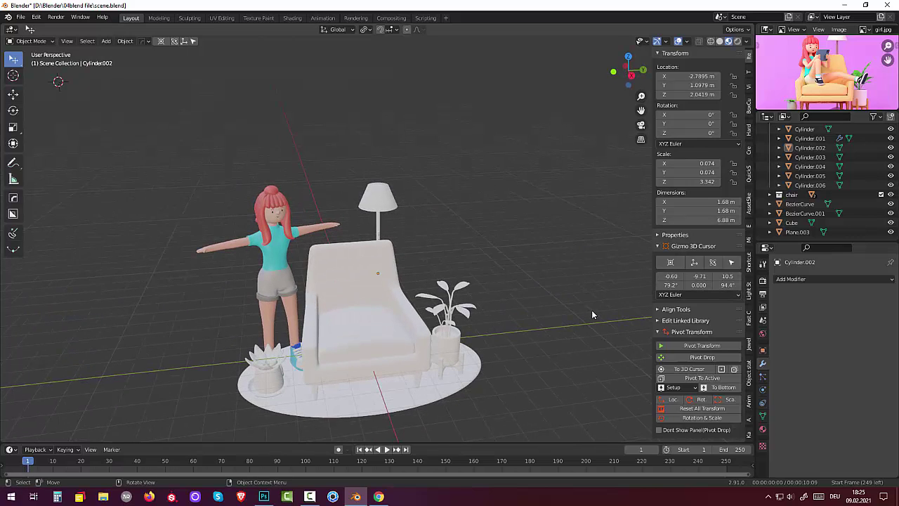
{"action": "mouse_move", "coordinate": [591, 307]}
{"action": "middle_mouse_down", "text": "shift"}
{"action": "mouse_move", "coordinate": [584, 204]}
{"action": "mouse_move", "coordinate": [572, 214]}
{"action": "middle_mouse_up", "text": "shift"}
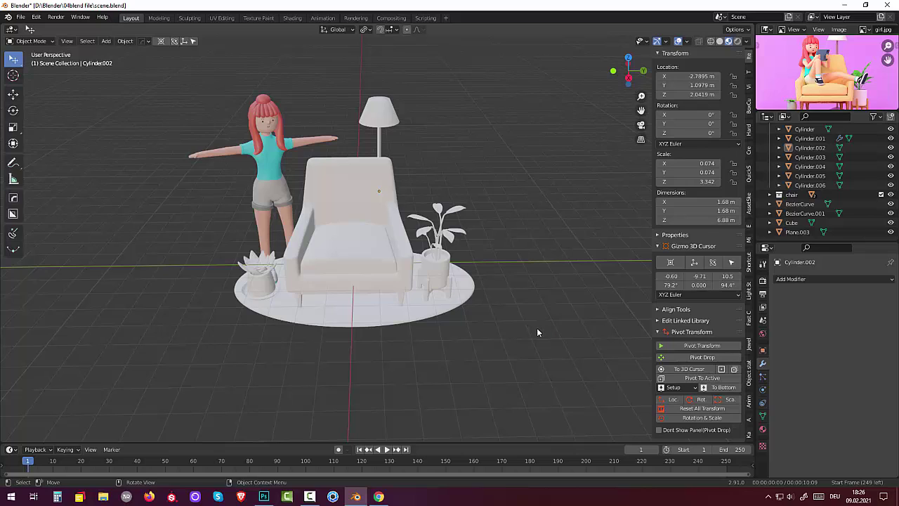
Save the chair scene and start a new General project
{"action": "left_click", "coordinate": [25, 17]}
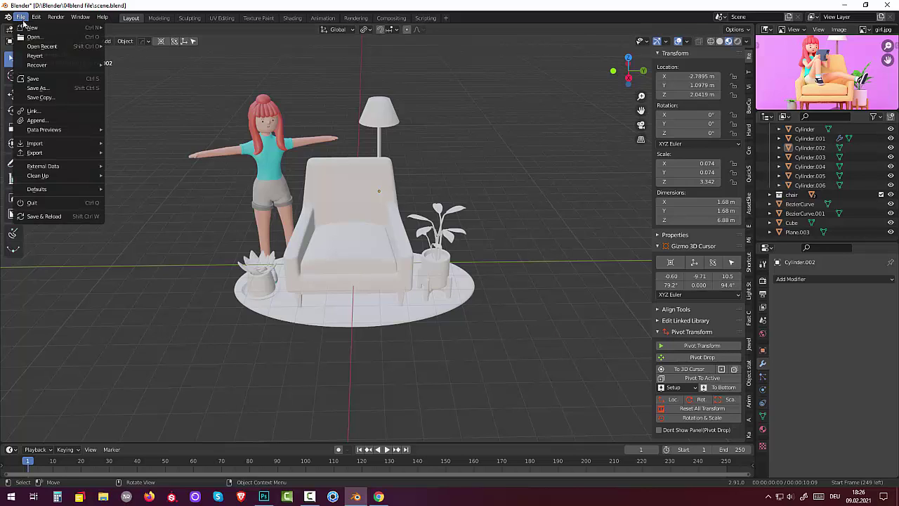
{"action": "left_click", "coordinate": [38, 81]}
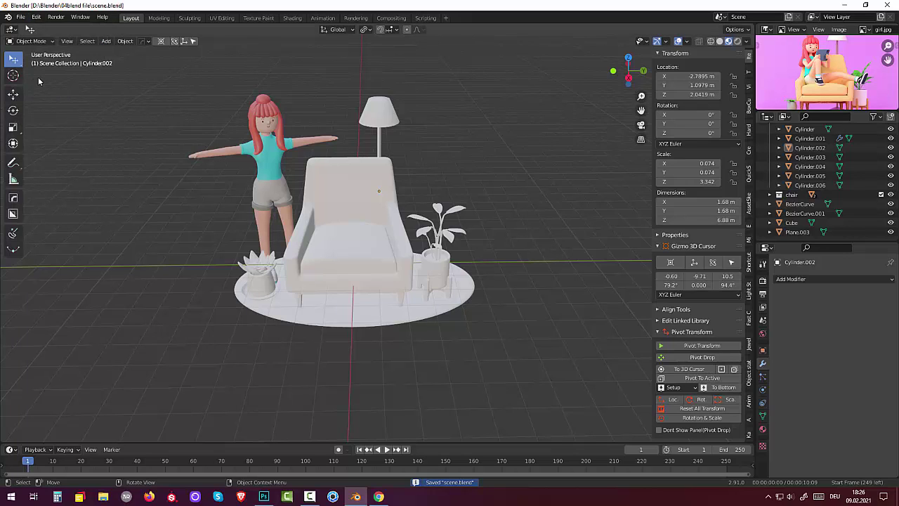
{"action": "left_click", "coordinate": [22, 19]}
{"action": "mouse_move", "coordinate": [33, 27]}
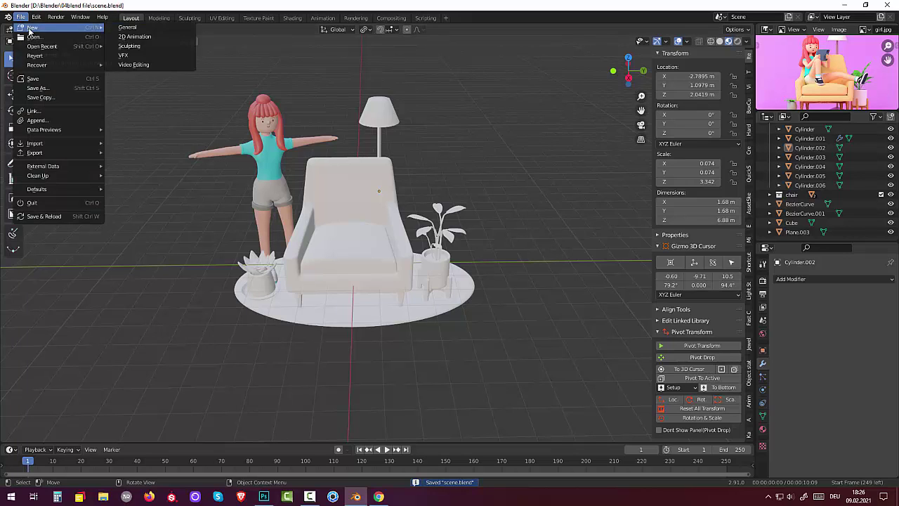
{"action": "left_click", "coordinate": [129, 29]}
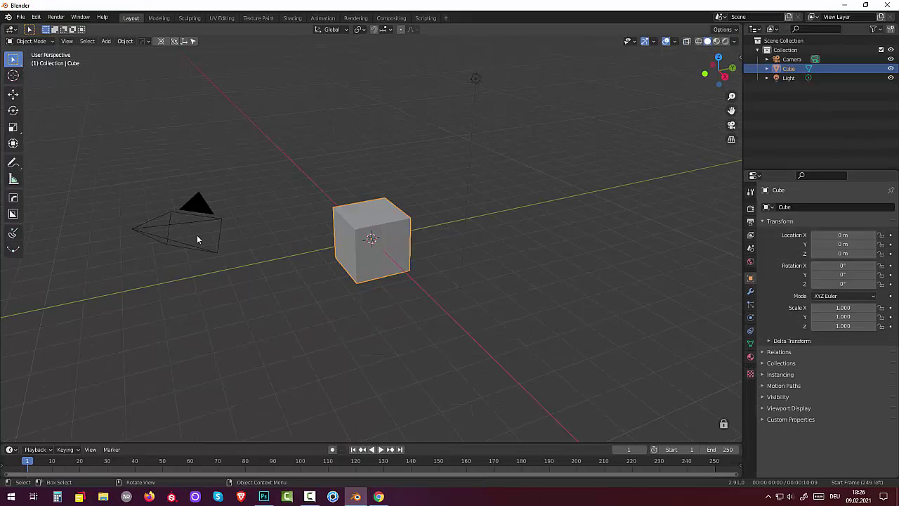
Delete the default camera and light, leaving only the cube
{"action": "left_click", "coordinate": [194, 233]}
{"action": "left_click", "coordinate": [177, 237]}
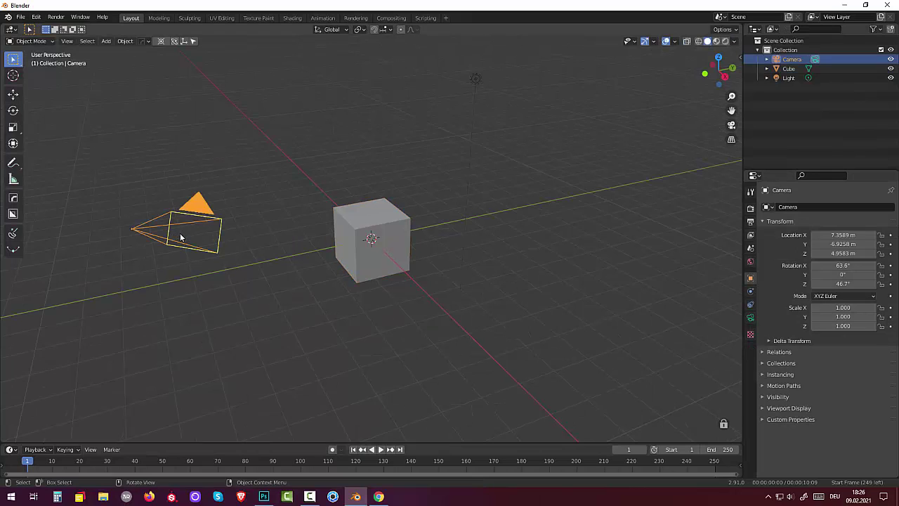
{"action": "key", "text": "Delete"}
{"action": "left_click", "coordinate": [475, 80]}
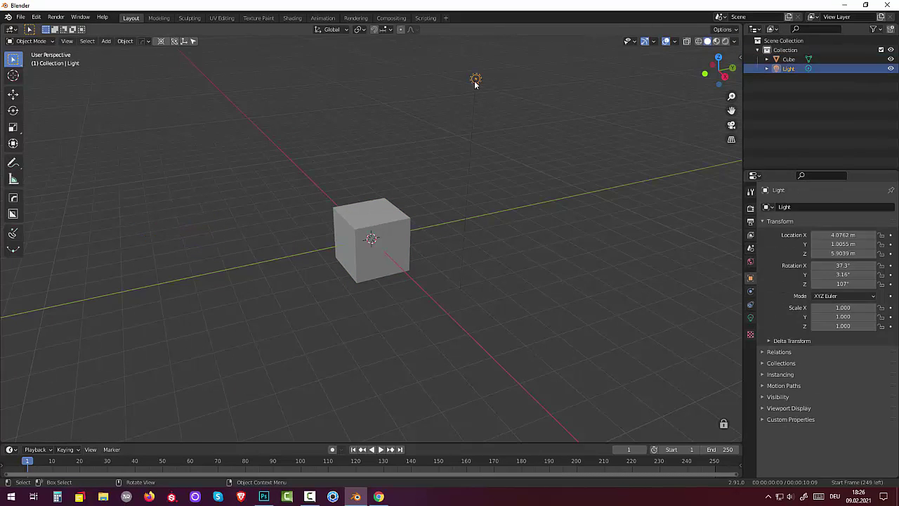
{"action": "key", "text": "Delete"}
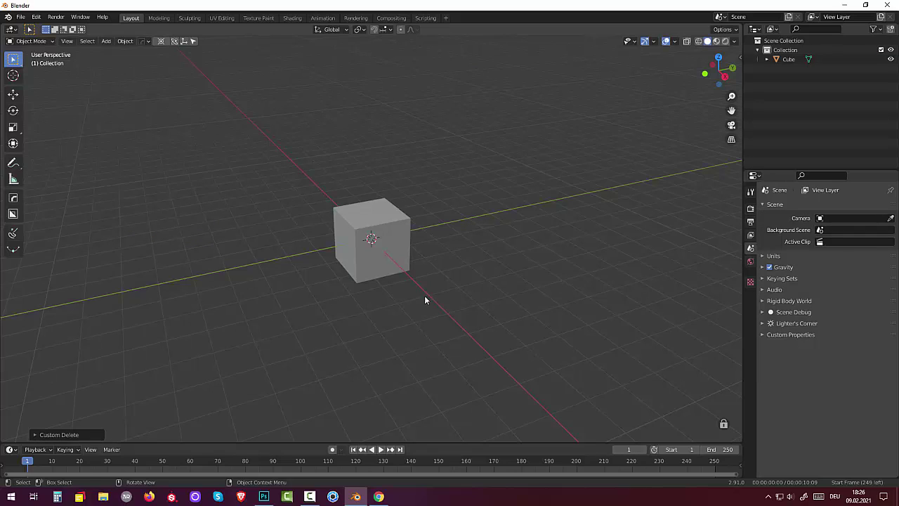
{"action": "mouse_move", "coordinate": [310, 497]}
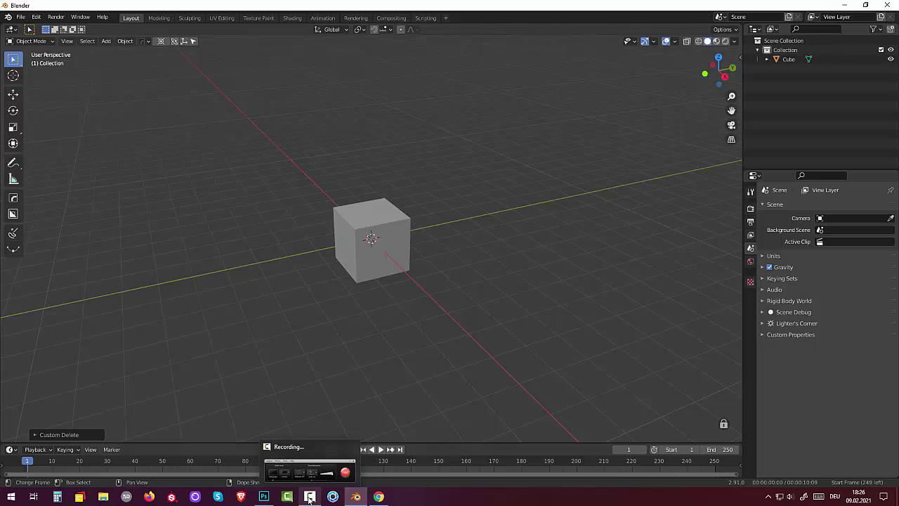
{"action": "left_click", "coordinate": [309, 497]}
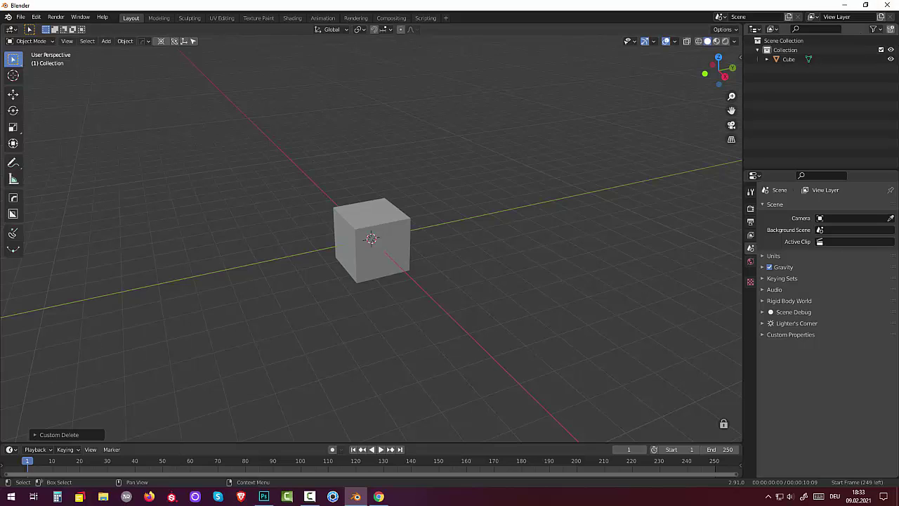
Split the top-right Outliner area into two stacked panels and resize them
{"action": "left_click_drag", "start_coordinate": [894, 22], "coordinate": [890, 109]}
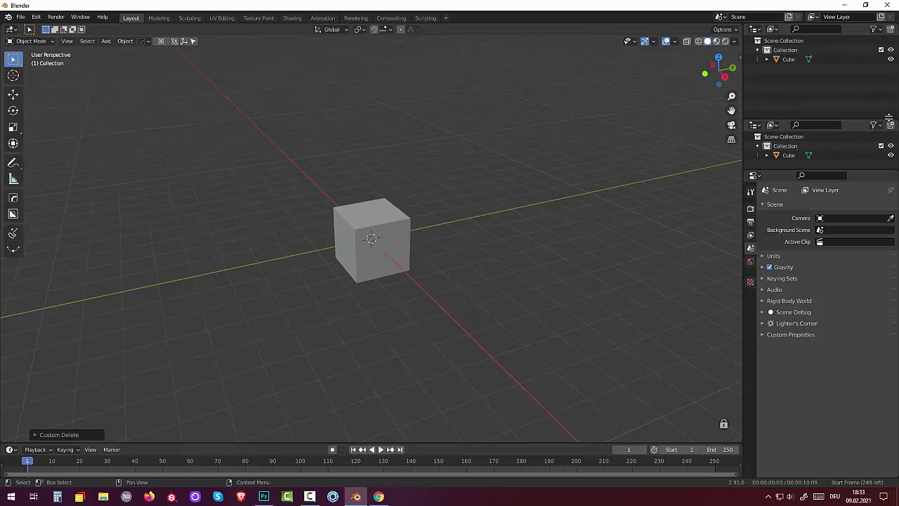
{"action": "left_click_drag", "start_coordinate": [853, 169], "coordinate": [854, 284]}
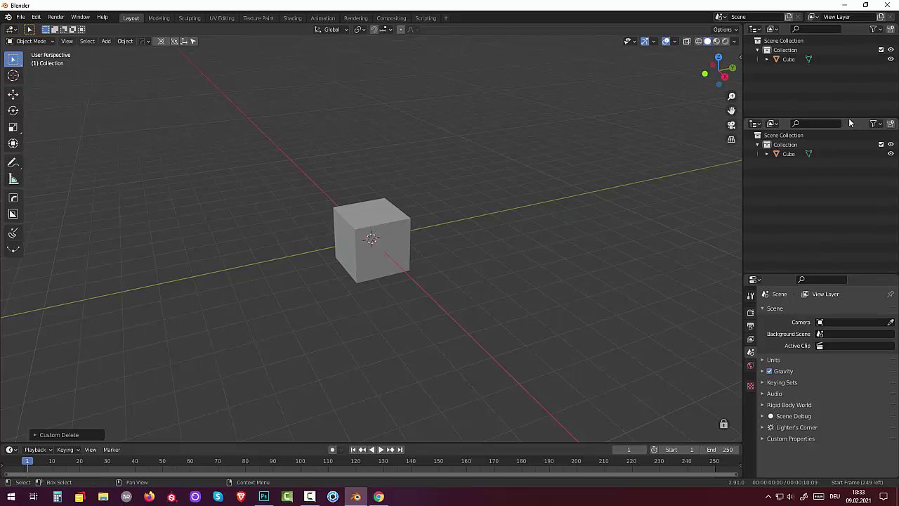
{"action": "left_click_drag", "start_coordinate": [848, 118], "coordinate": [849, 156]}
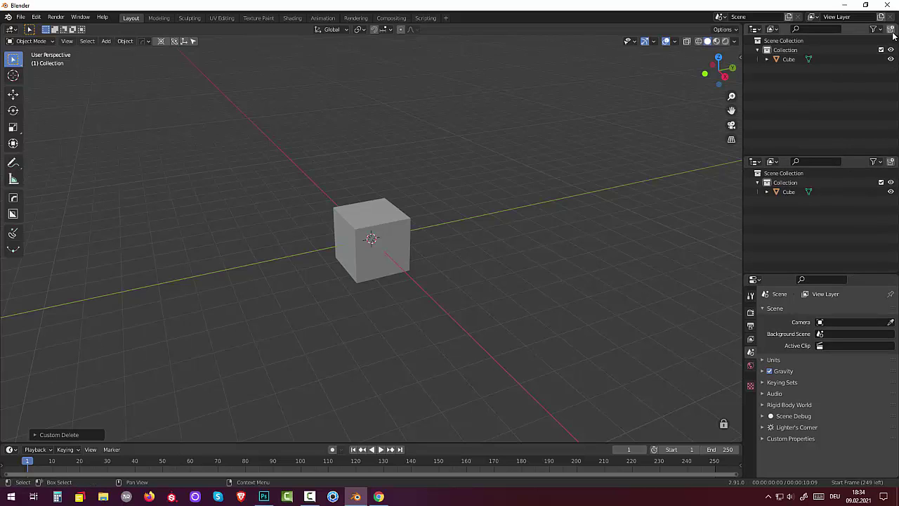
Turn the upper panel into an Image Editor showing Desktop/maxresdefault.jpg
{"action": "left_click", "coordinate": [754, 29]}
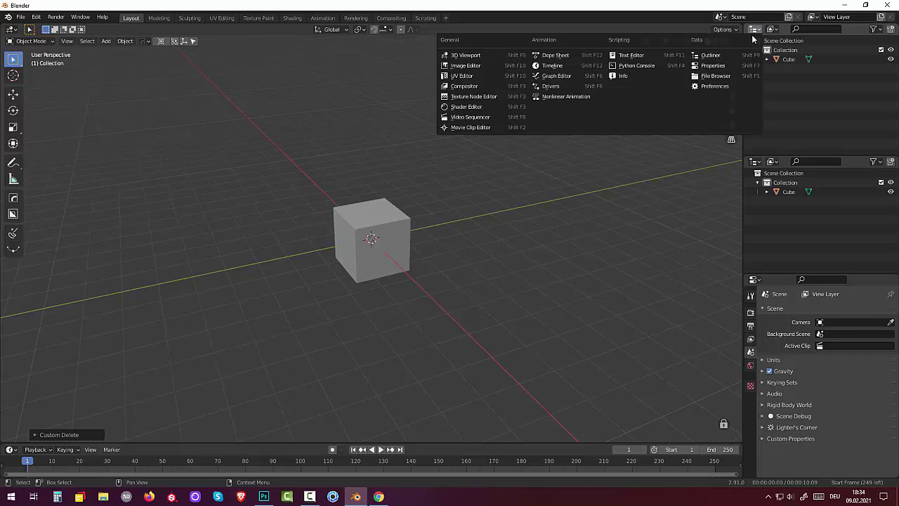
{"action": "left_click", "coordinate": [463, 65]}
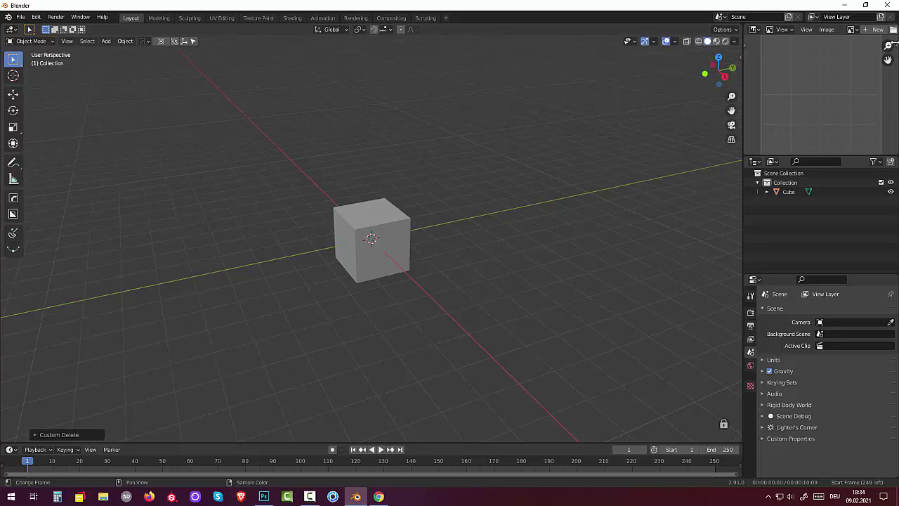
{"action": "left_click", "coordinate": [893, 30]}
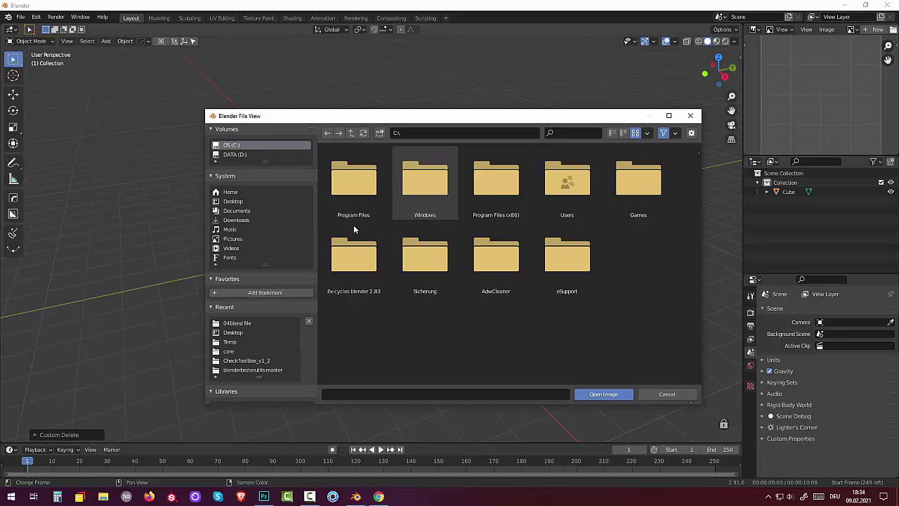
{"action": "left_click", "coordinate": [235, 202]}
{"action": "left_click", "coordinate": [644, 187]}
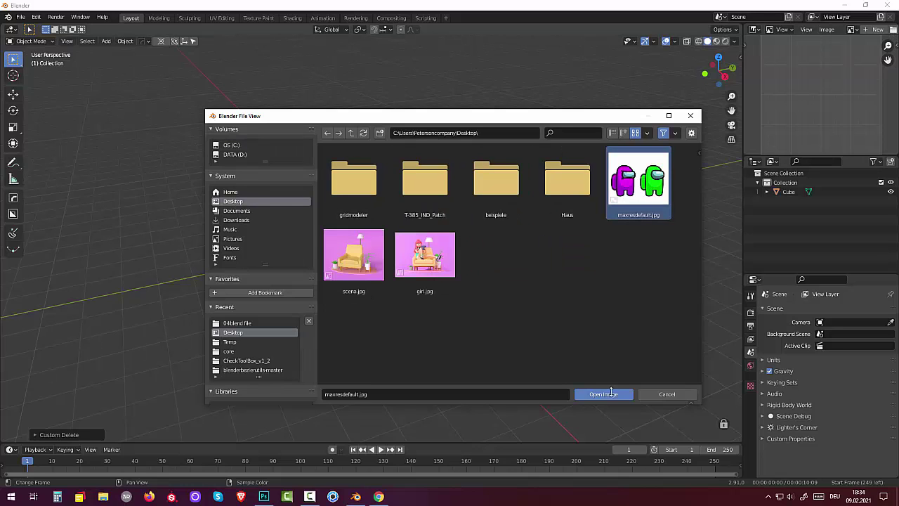
{"action": "left_click", "coordinate": [611, 392]}
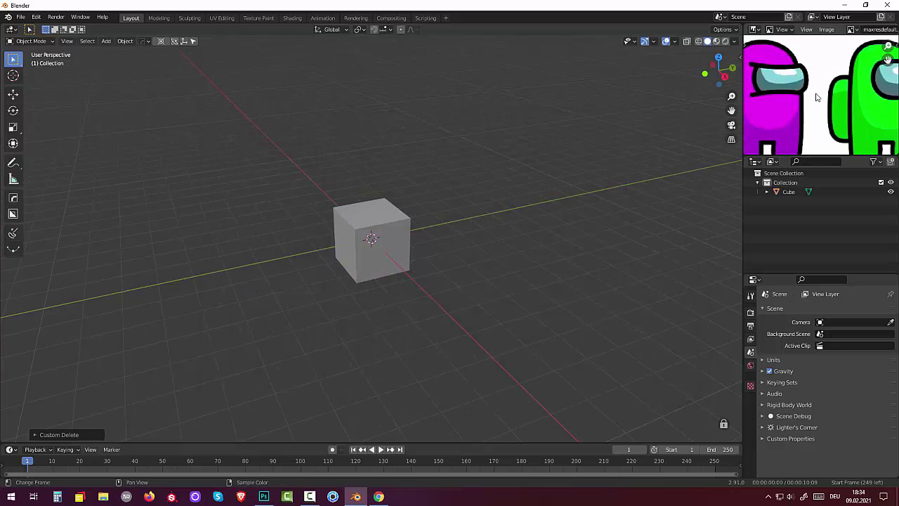
Zoom out so the whole Among Us reference image fits, then select the default cube
{"action": "scroll", "coordinate": [817, 96], "scroll_direction": "down", "scroll_amount": 4}
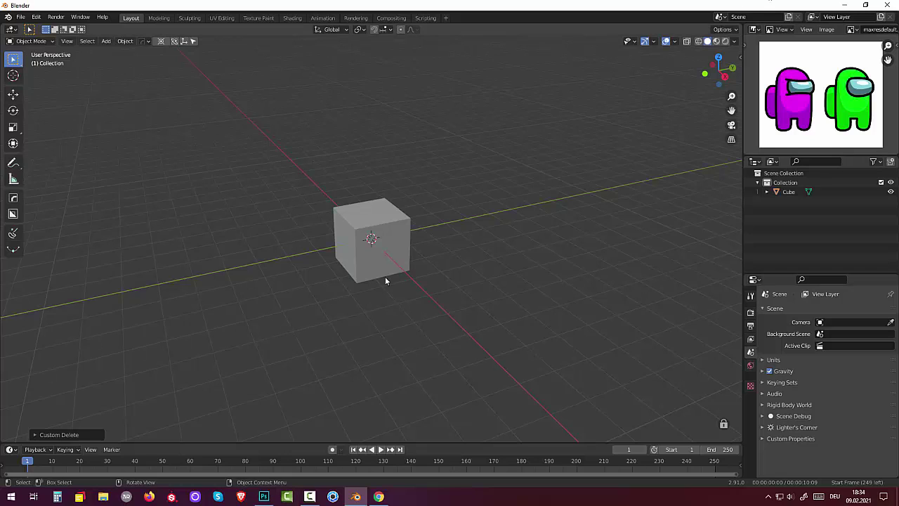
{"action": "left_click", "coordinate": [392, 258]}
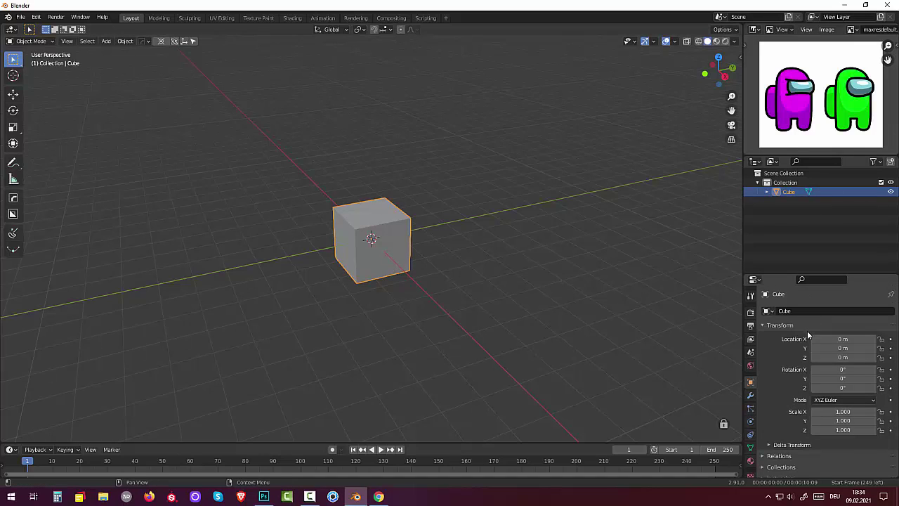
Raise the cube straight up along Z to 1.6631 m
{"action": "middle_click_drag", "start_coordinate": [634, 336], "coordinate": [614, 314]}
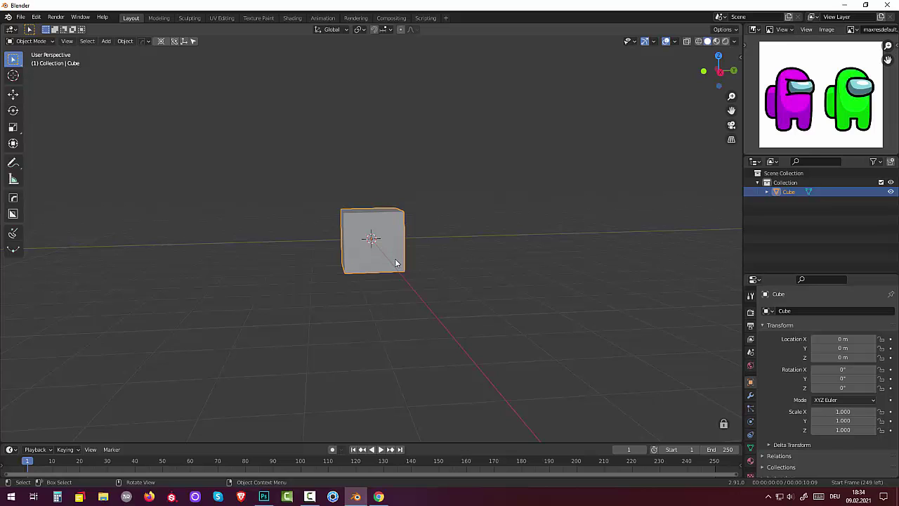
{"action": "key", "text": "g"}
{"action": "key", "text": "z"}
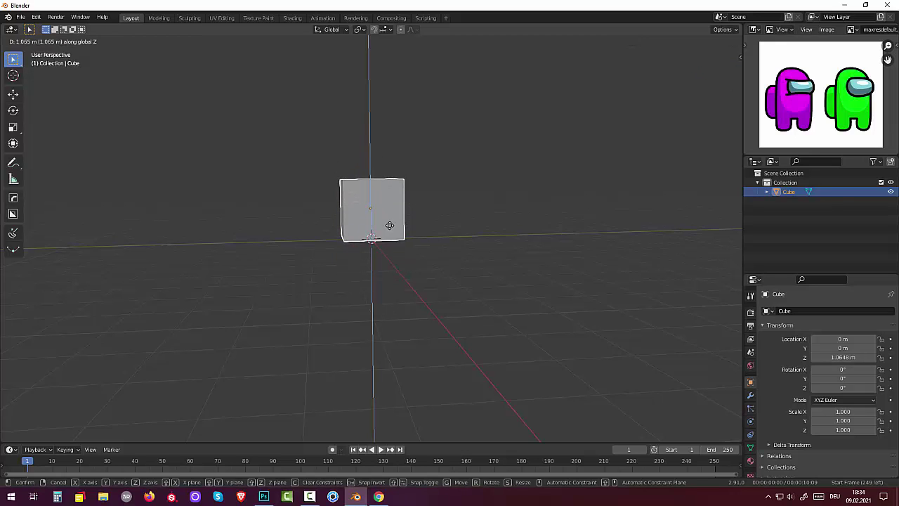
{"action": "left_click", "coordinate": [389, 215]}
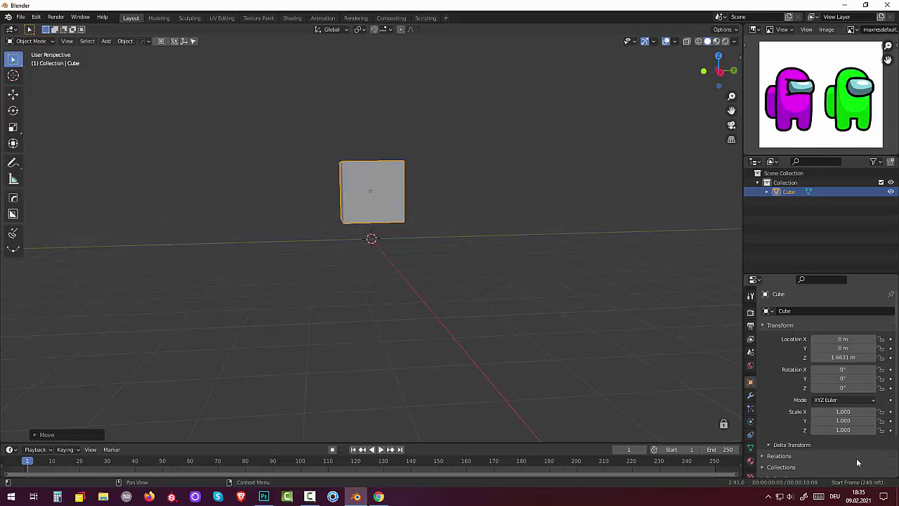
Add a Subdivision Surface modifier to round the cube, then view it head-on
{"action": "left_click", "coordinate": [750, 394]}
{"action": "left_click", "coordinate": [771, 313]}
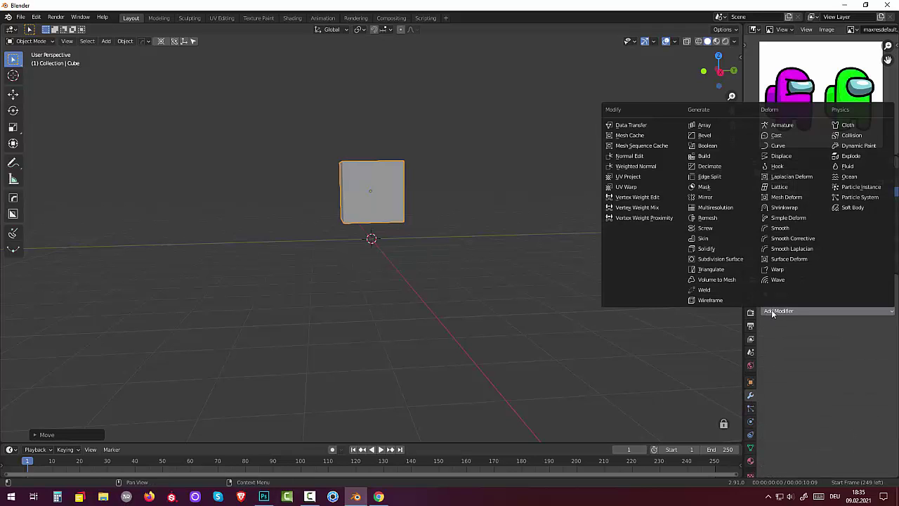
{"action": "left_click", "coordinate": [718, 257]}
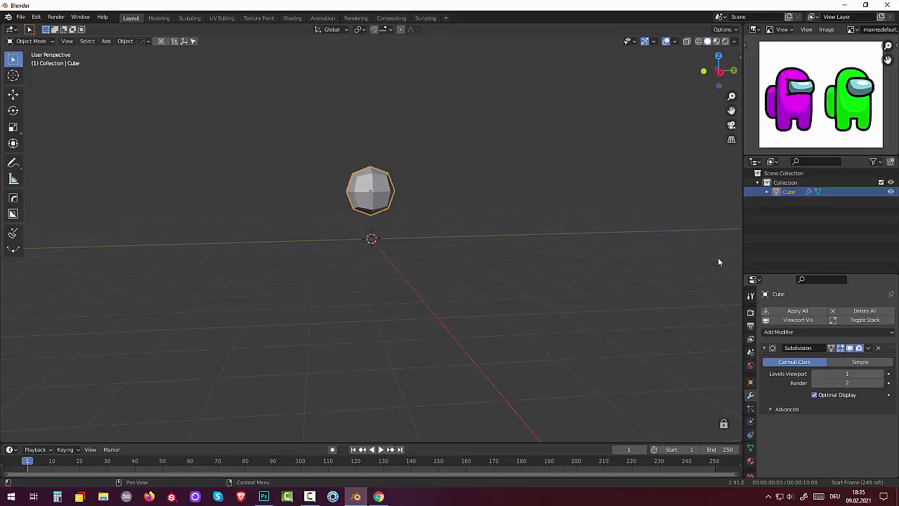
{"action": "mouse_move", "coordinate": [415, 301]}
{"action": "middle_mouse_down"}
{"action": "mouse_move", "coordinate": [391, 268]}
{"action": "mouse_move", "coordinate": [403, 271]}
{"action": "mouse_move", "coordinate": [437, 243]}
{"action": "mouse_move", "coordinate": [496, 243]}
{"action": "mouse_move", "coordinate": [445, 266]}
{"action": "mouse_move", "coordinate": [393, 267]}
{"action": "mouse_move", "coordinate": [418, 267]}
{"action": "mouse_move", "coordinate": [405, 269]}
{"action": "mouse_move", "coordinate": [387, 259]}
{"action": "mouse_move", "coordinate": [459, 274]}
{"action": "mouse_move", "coordinate": [431, 261]}
{"action": "middle_mouse_up"}
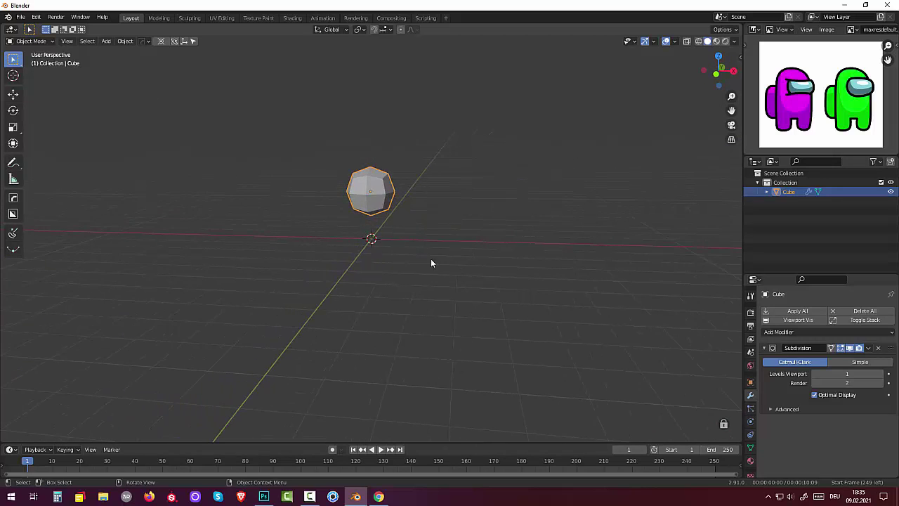
{"action": "scroll", "coordinate": [364, 213], "scroll_direction": "up", "scroll_amount": 2}
{"action": "scroll", "coordinate": [365, 213], "scroll_direction": "up", "scroll_amount": 1}
{"action": "mouse_move", "coordinate": [365, 201]}
{"action": "middle_mouse_down"}
{"action": "mouse_move", "coordinate": [384, 205]}
{"action": "mouse_move", "coordinate": [379, 195]}
{"action": "middle_mouse_up"}
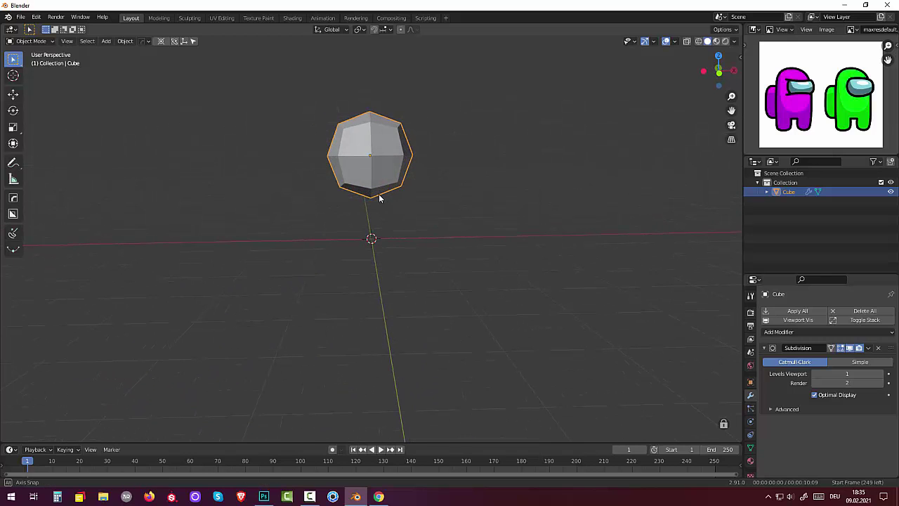
{"action": "left_click", "coordinate": [309, 497]}
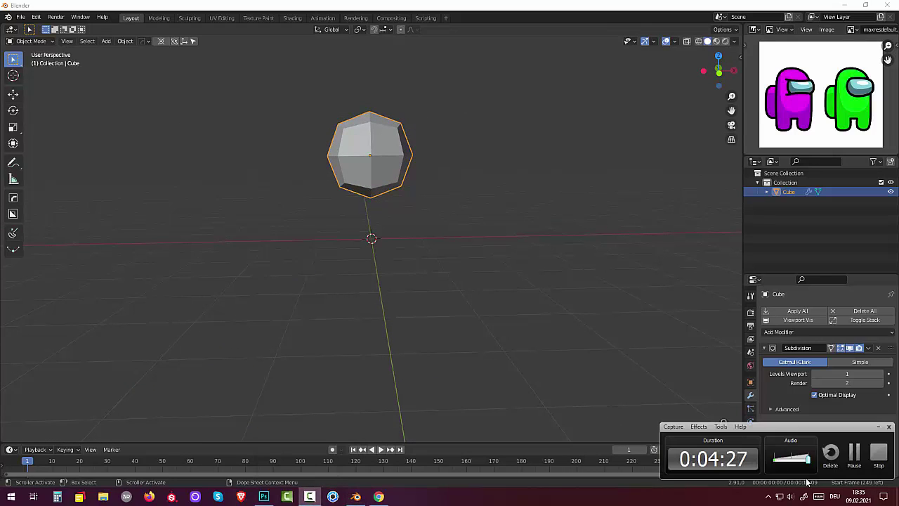
Select the cube's top face and raise it about 0.96 m along Z
{"action": "middle_click_drag", "start_coordinate": [512, 175], "coordinate": [506, 186]}
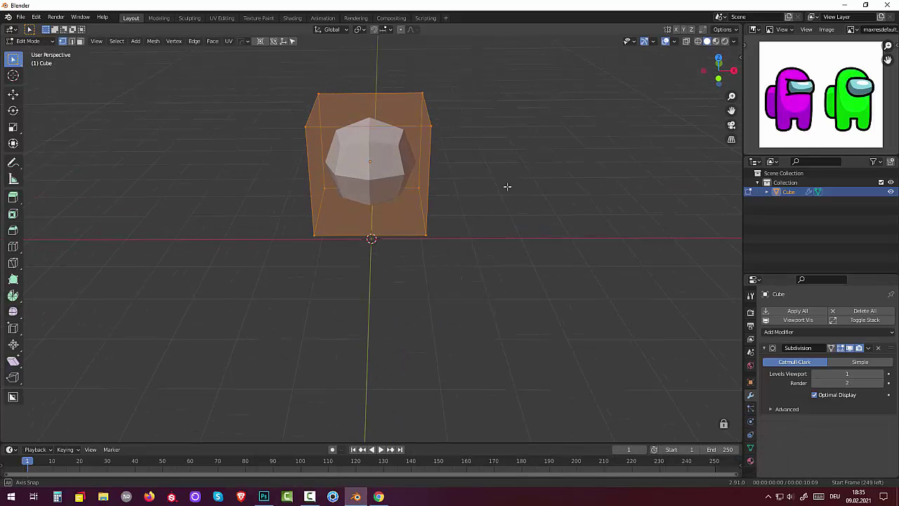
{"action": "left_click", "coordinate": [370, 109]}
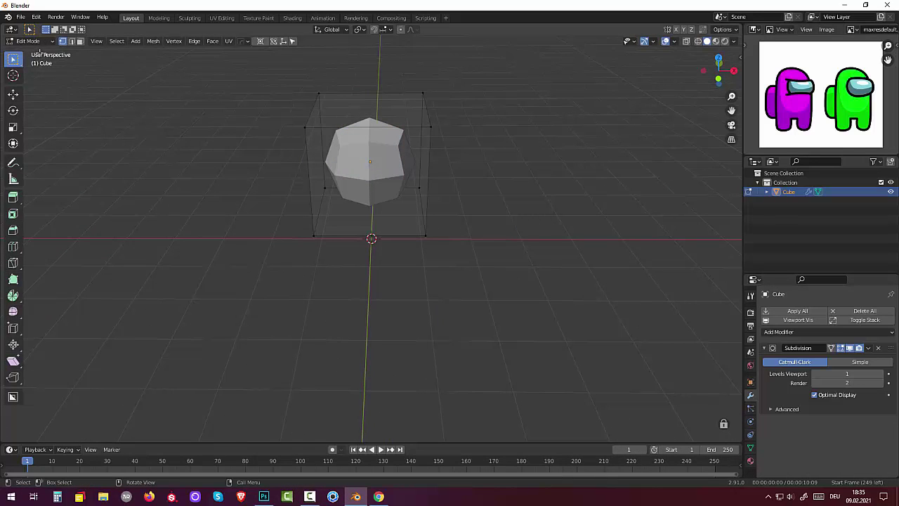
{"action": "left_click", "coordinate": [81, 42]}
{"action": "left_click", "coordinate": [392, 118]}
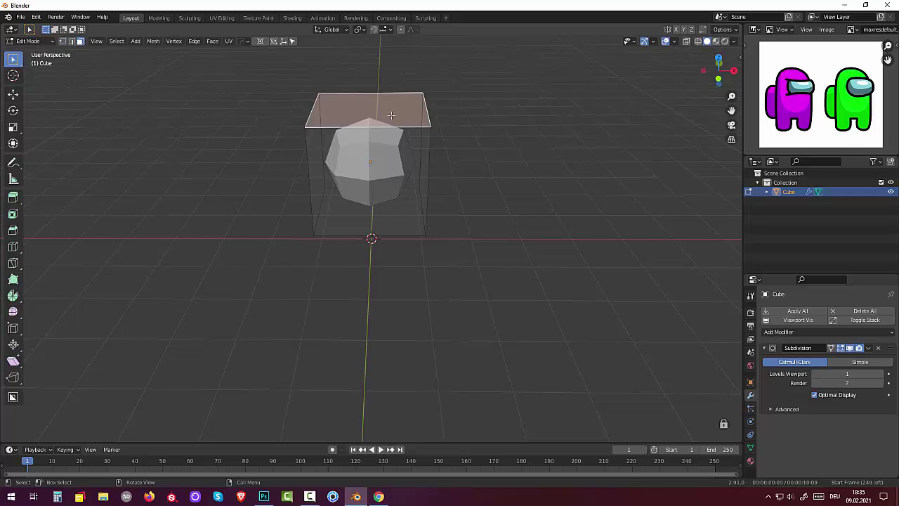
{"action": "middle_click_drag", "start_coordinate": [392, 118], "coordinate": [391, 89]}
{"action": "scroll", "coordinate": [391, 89], "scroll_direction": "down", "scroll_amount": 1}
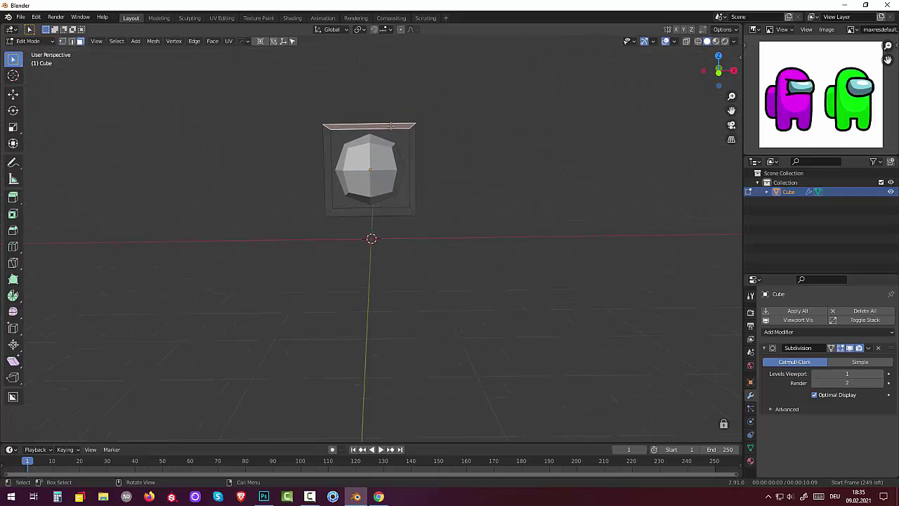
{"action": "key", "text": "g"}
{"action": "key", "text": "z"}
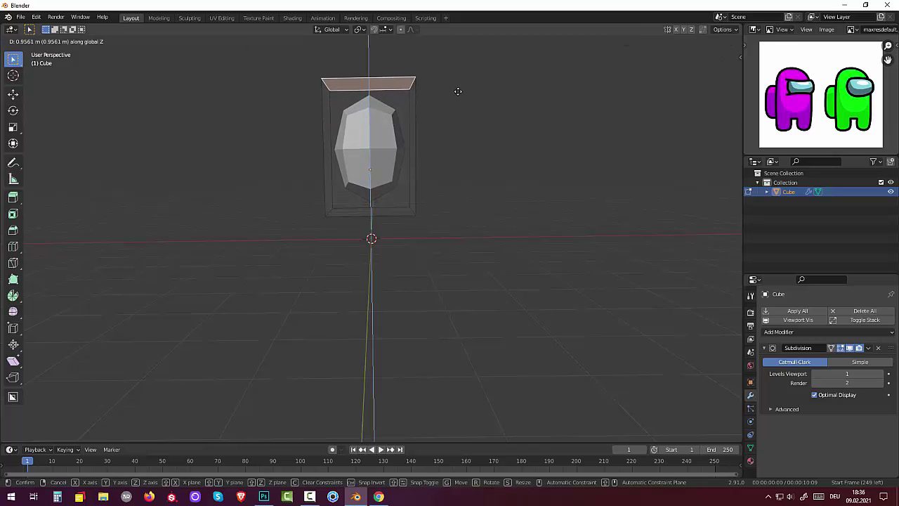
{"action": "left_click", "coordinate": [458, 96]}
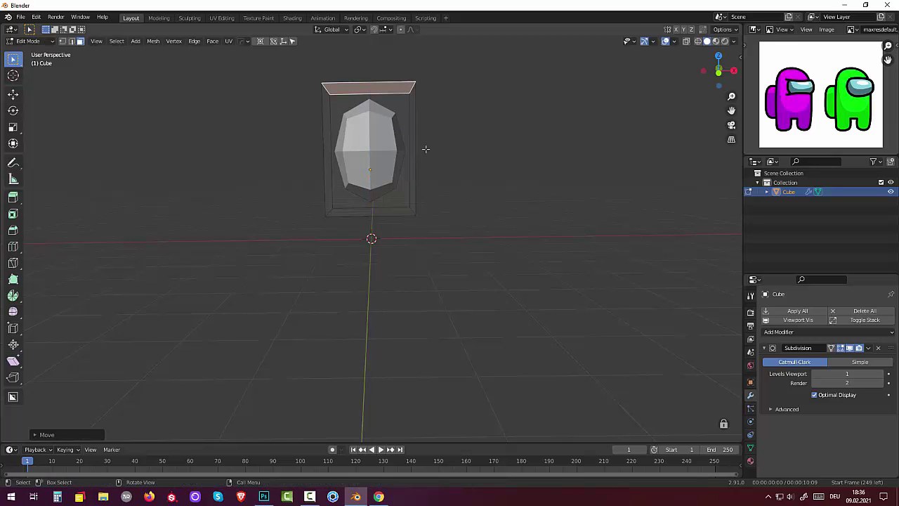
{"action": "key", "text": "a"}
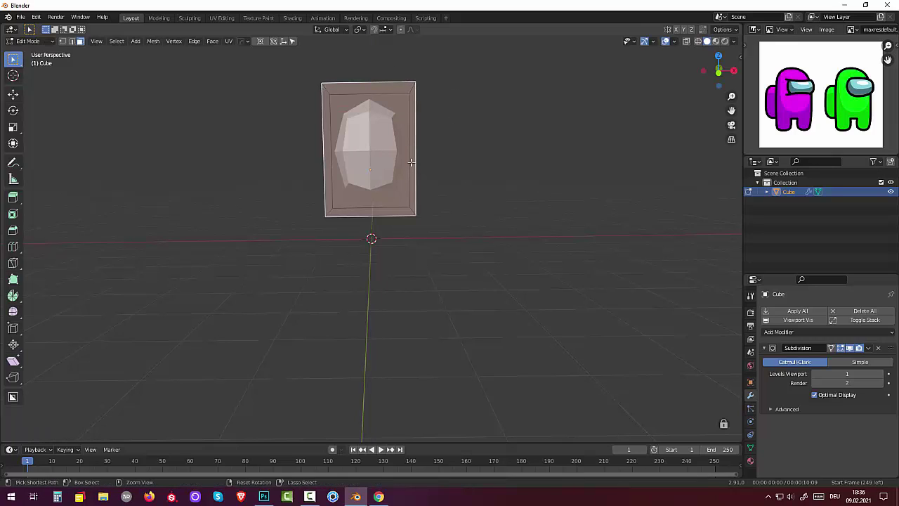
{"action": "key", "text": "ctrl+r"}
Slide a new edge loop near the body's bottom and check it in front and side views
{"action": "left_click", "coordinate": [411, 161]}
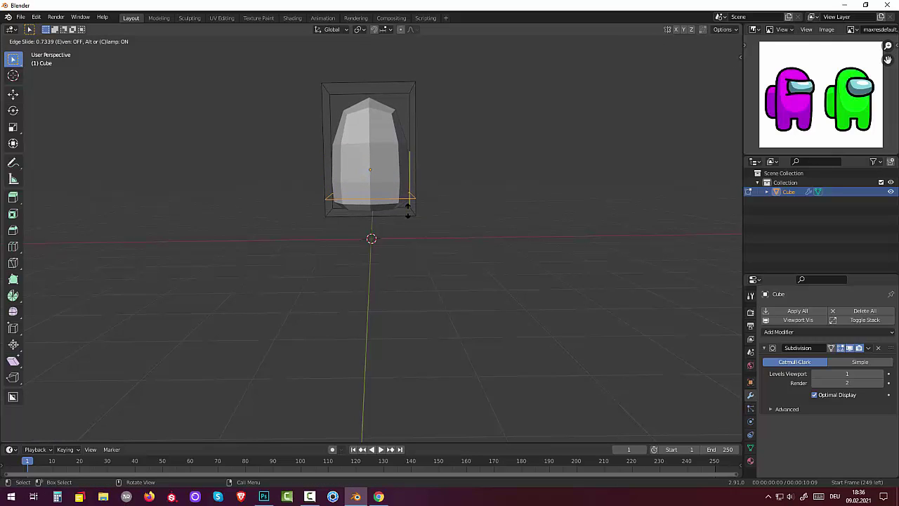
{"action": "left_click", "coordinate": [410, 206]}
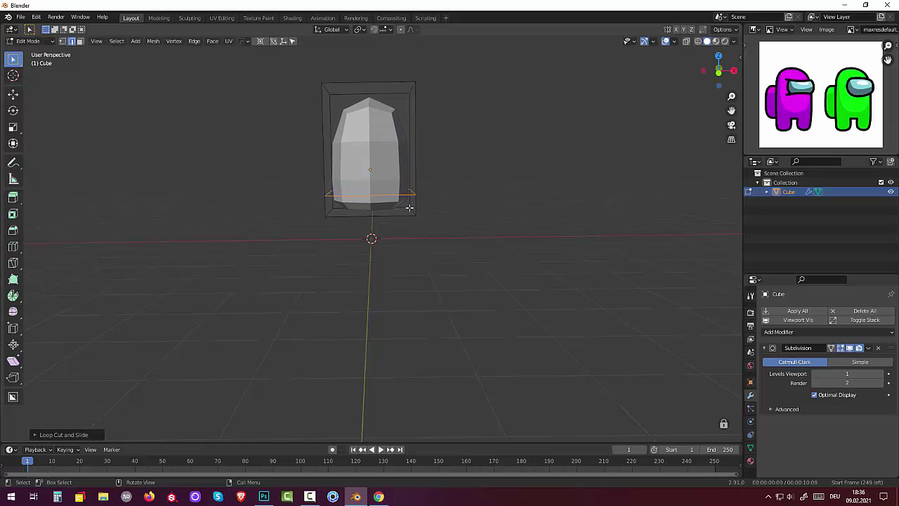
{"action": "middle_click_drag", "start_coordinate": [474, 204], "coordinate": [367, 204]}
{"action": "key", "text": "KP_1"}
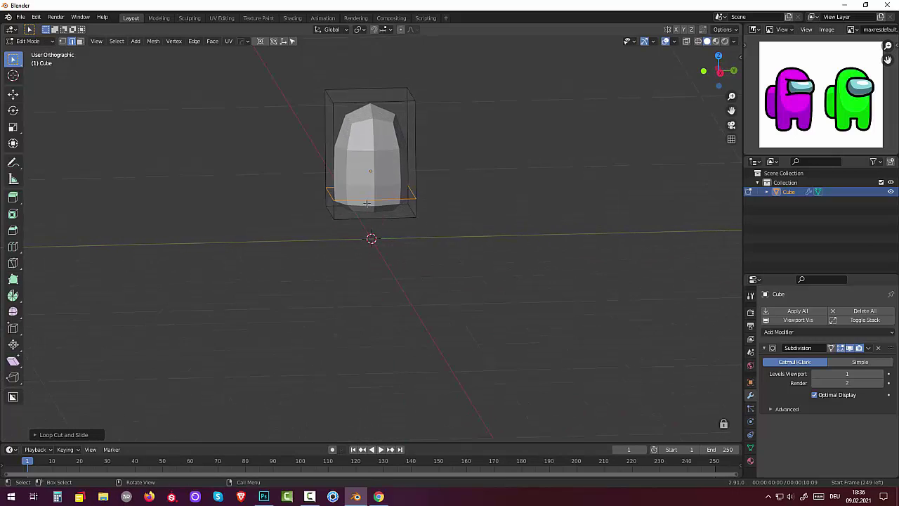
{"action": "key", "text": "KP_3"}
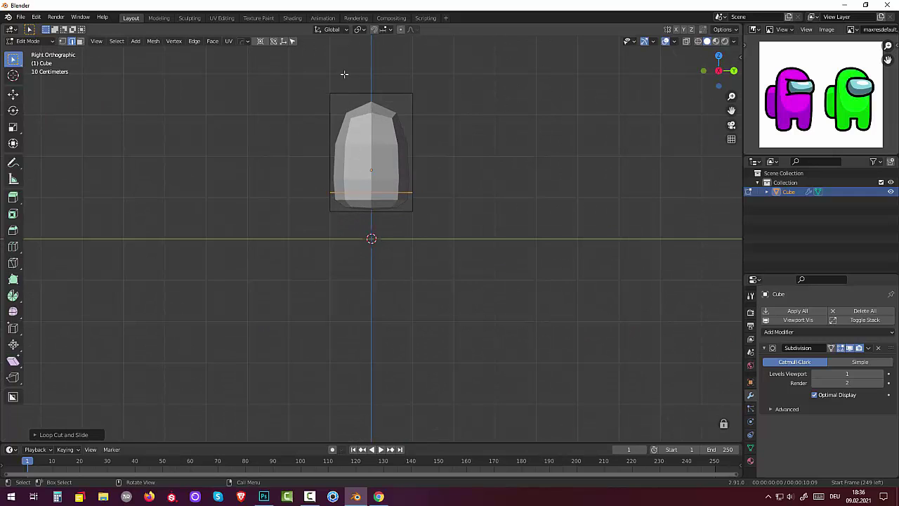
{"action": "middle_click_drag", "start_coordinate": [344, 73], "coordinate": [330, 91]}
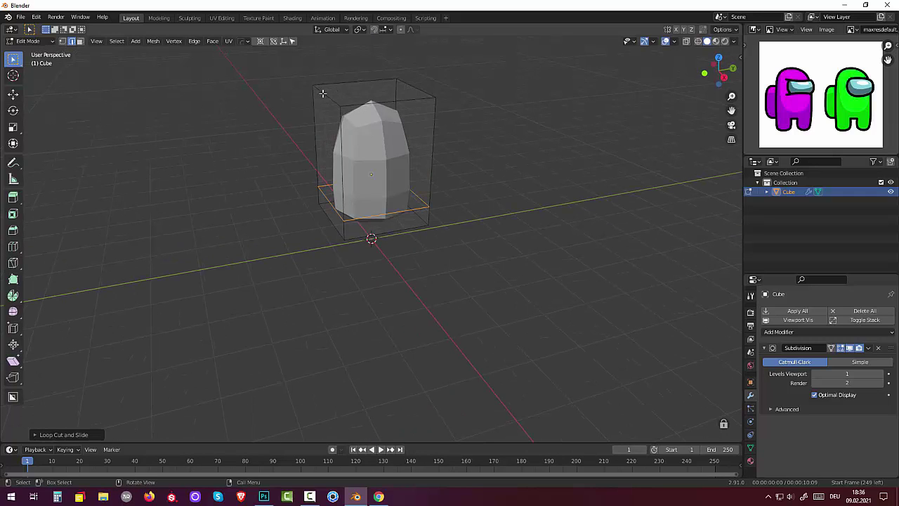
{"action": "left_click", "coordinate": [322, 93]}
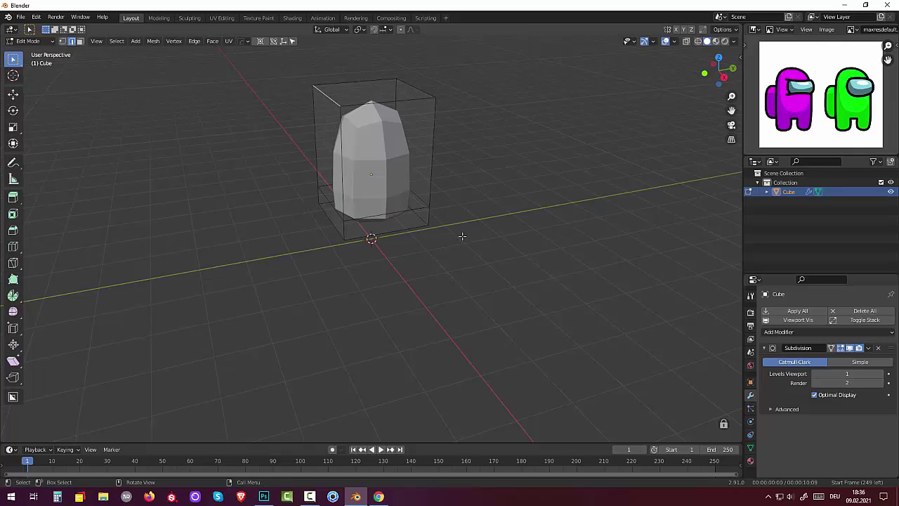
Shift the selected top edge about 0.43 m along Y, slanting one side of the torso
{"action": "key", "text": "KP_1"}
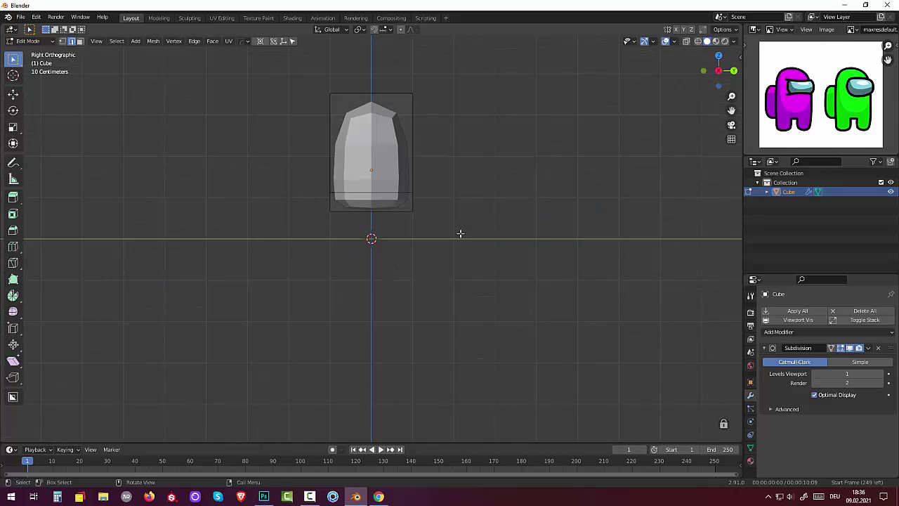
{"action": "key", "text": "KP_3"}
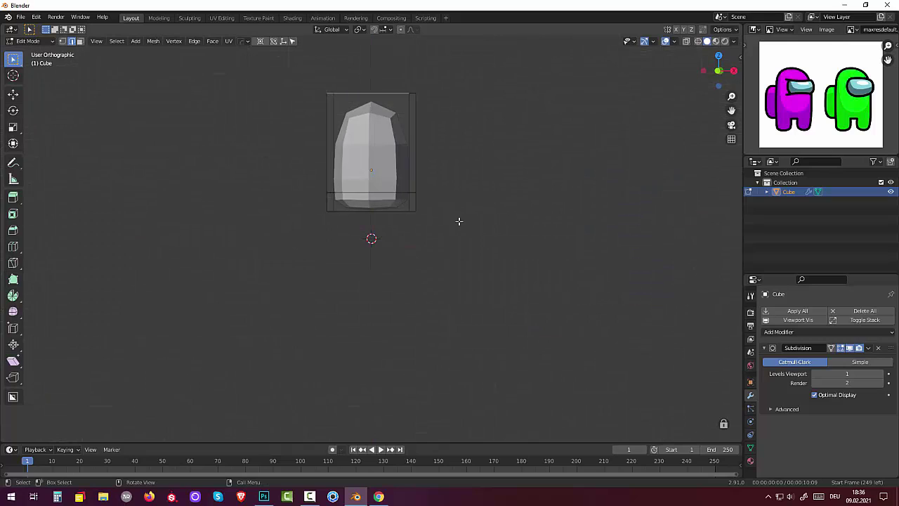
{"action": "key", "text": "g"}
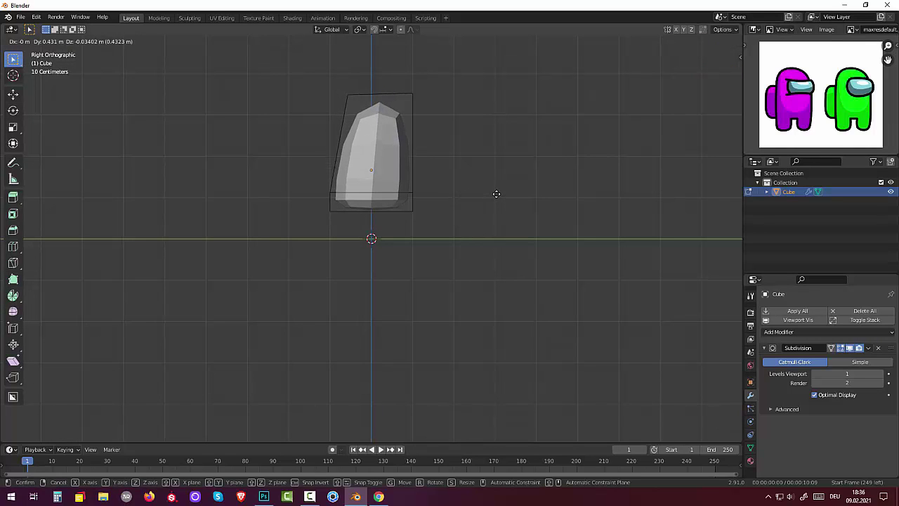
{"action": "left_click", "coordinate": [496, 194]}
{"action": "mouse_move", "coordinate": [502, 189]}
{"action": "middle_mouse_down"}
{"action": "mouse_move", "coordinate": [518, 89]}
{"action": "mouse_move", "coordinate": [566, 111]}
{"action": "mouse_move", "coordinate": [612, 94]}
{"action": "middle_mouse_up"}
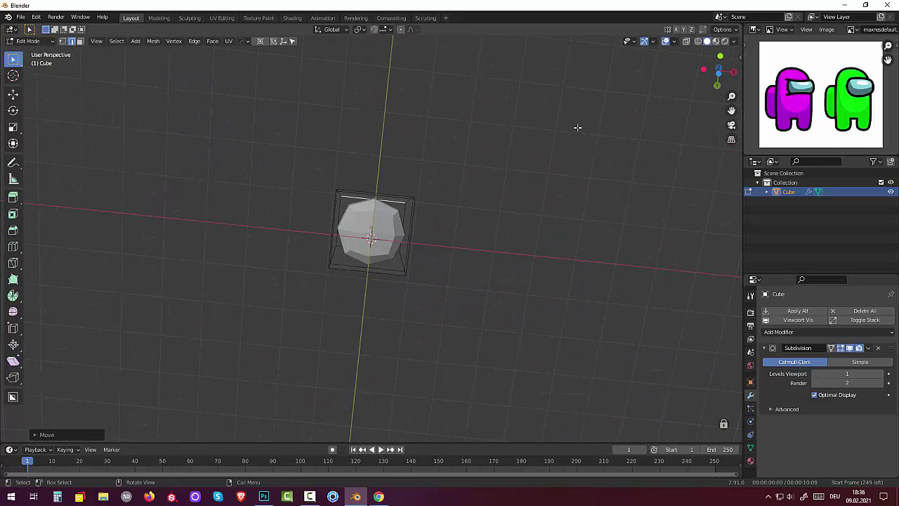
Select and inspect the body's bottom face from below before returning to Object Mode
{"action": "scroll", "coordinate": [479, 276], "scroll_direction": "up", "scroll_amount": 2}
{"action": "scroll", "coordinate": [478, 275], "scroll_direction": "up", "scroll_amount": 2}
{"action": "mouse_move", "coordinate": [476, 268]}
{"action": "middle_mouse_down"}
{"action": "mouse_move", "coordinate": [479, 279]}
{"action": "mouse_move", "coordinate": [473, 255]}
{"action": "mouse_move", "coordinate": [461, 264]}
{"action": "middle_mouse_up"}
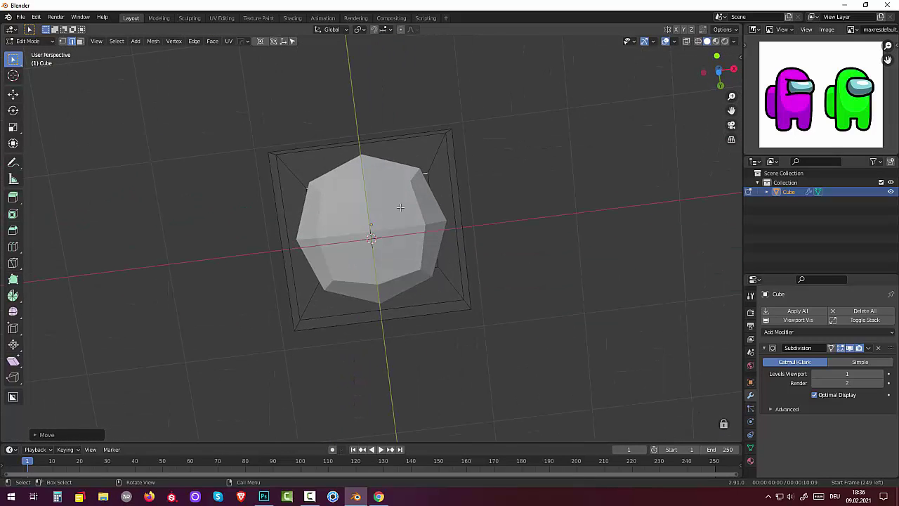
{"action": "left_click", "coordinate": [80, 41]}
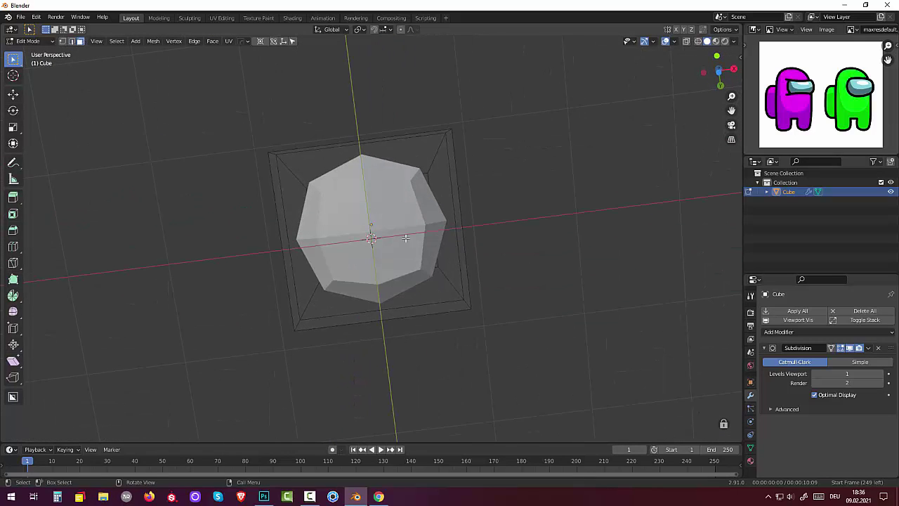
{"action": "left_click", "coordinate": [396, 206]}
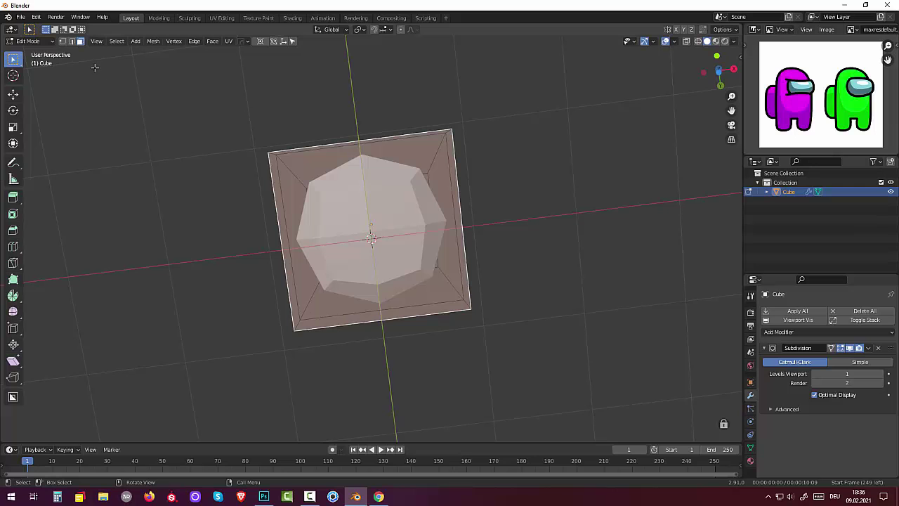
{"action": "mouse_move", "coordinate": [104, 80]}
{"action": "middle_mouse_down"}
{"action": "mouse_move", "coordinate": [412, 297]}
{"action": "mouse_move", "coordinate": [409, 308]}
{"action": "mouse_move", "coordinate": [433, 293]}
{"action": "mouse_move", "coordinate": [460, 309]}
{"action": "mouse_move", "coordinate": [447, 293]}
{"action": "middle_mouse_up"}
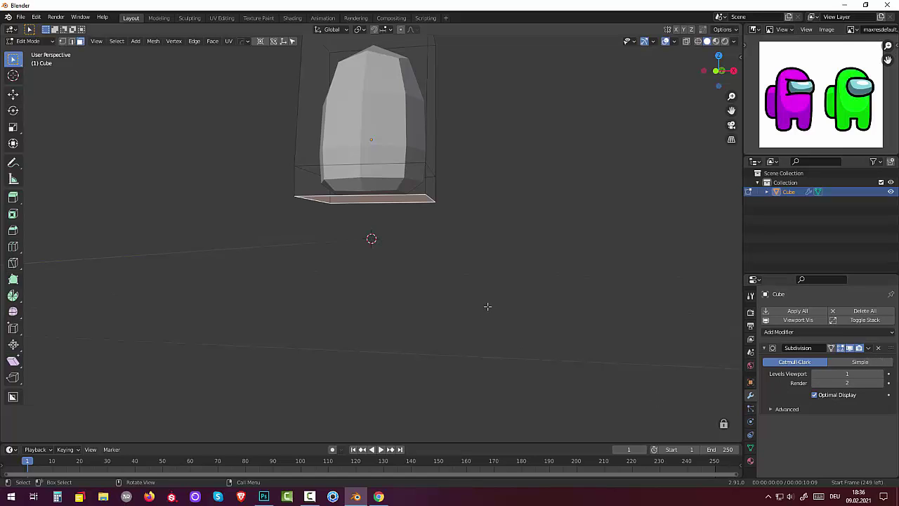
{"action": "middle_click_drag", "start_coordinate": [487, 307], "coordinate": [488, 314]}
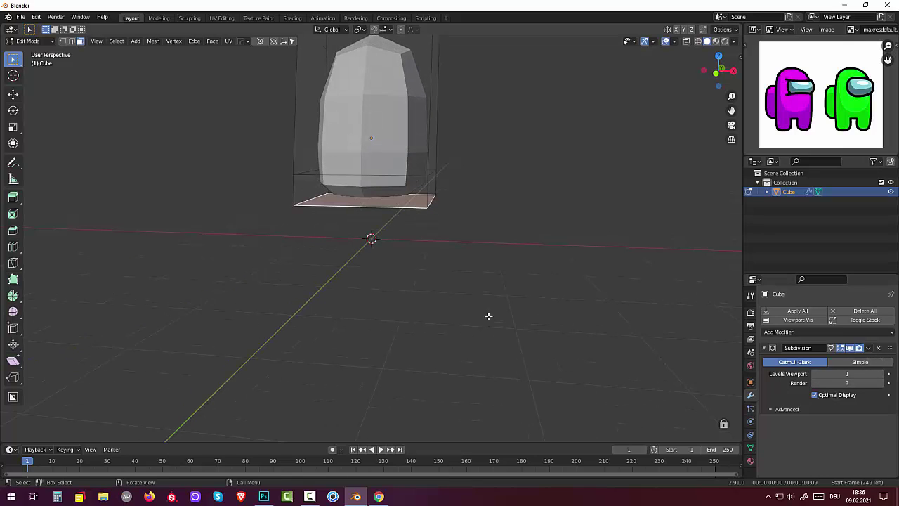
{"action": "left_click", "coordinate": [869, 347]}
{"action": "left_click", "coordinate": [35, 41]}
Return to Object Mode and apply the Subdivision modifier to the body mesh
{"action": "left_click", "coordinate": [37, 55]}
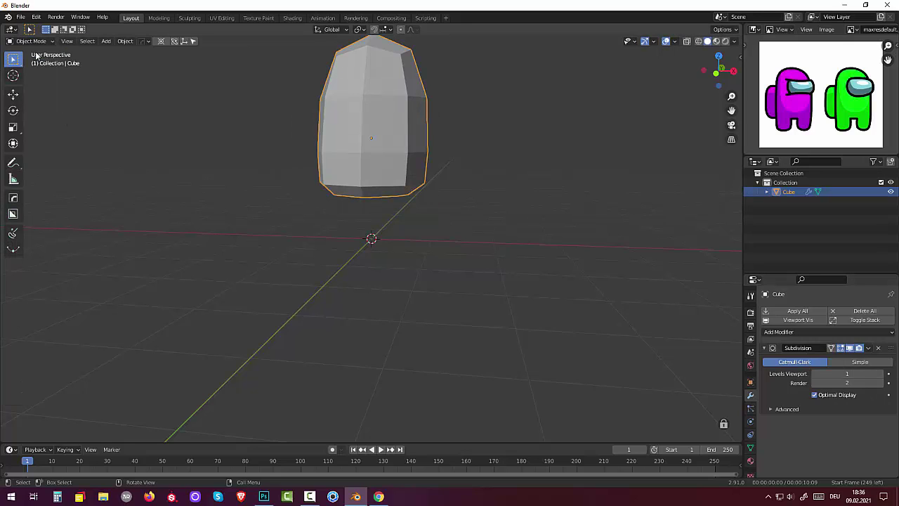
{"action": "left_click", "coordinate": [869, 348]}
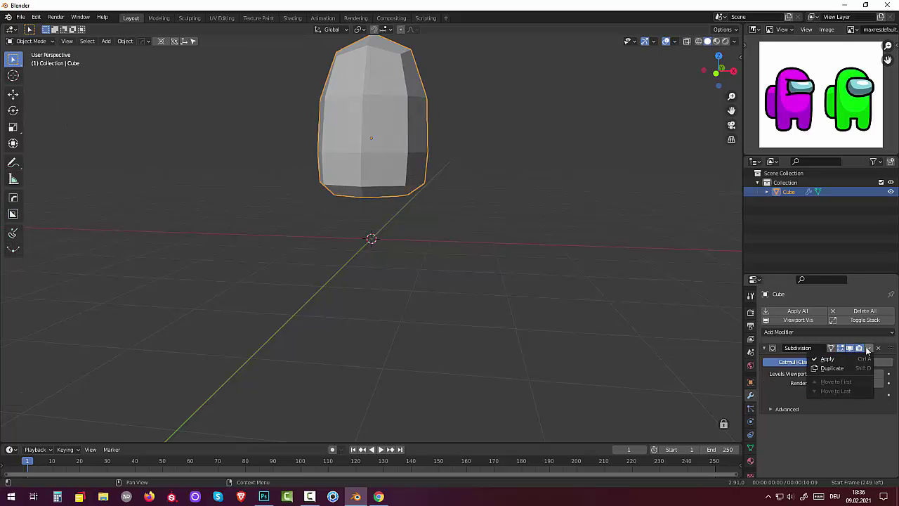
{"action": "left_click", "coordinate": [828, 360]}
{"action": "mouse_move", "coordinate": [640, 318]}
{"action": "middle_mouse_down"}
{"action": "mouse_move", "coordinate": [424, 164]}
{"action": "mouse_move", "coordinate": [376, 223]}
{"action": "middle_mouse_up"}
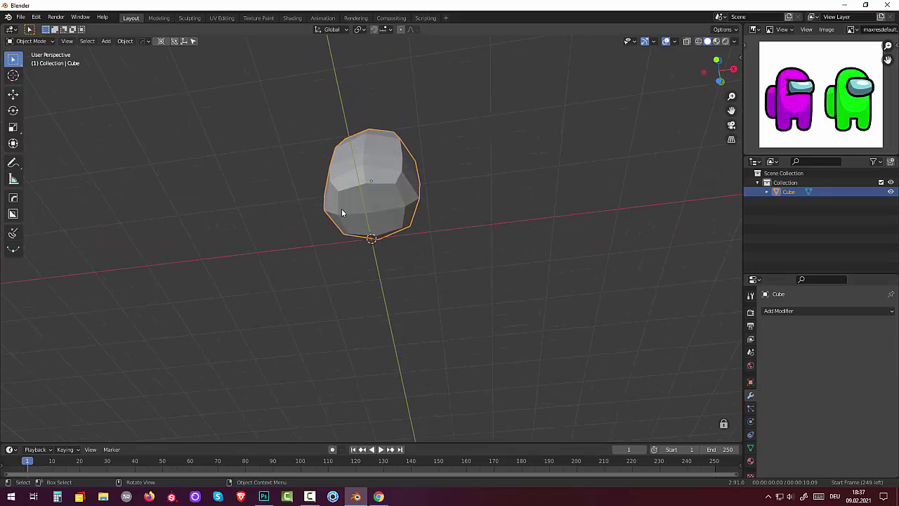
Enter Edit Mode and inspect the denser mesh from underneath, clearing the selection
{"action": "key", "text": "Tab"}
{"action": "middle_click_drag", "start_coordinate": [341, 208], "coordinate": [348, 183]}
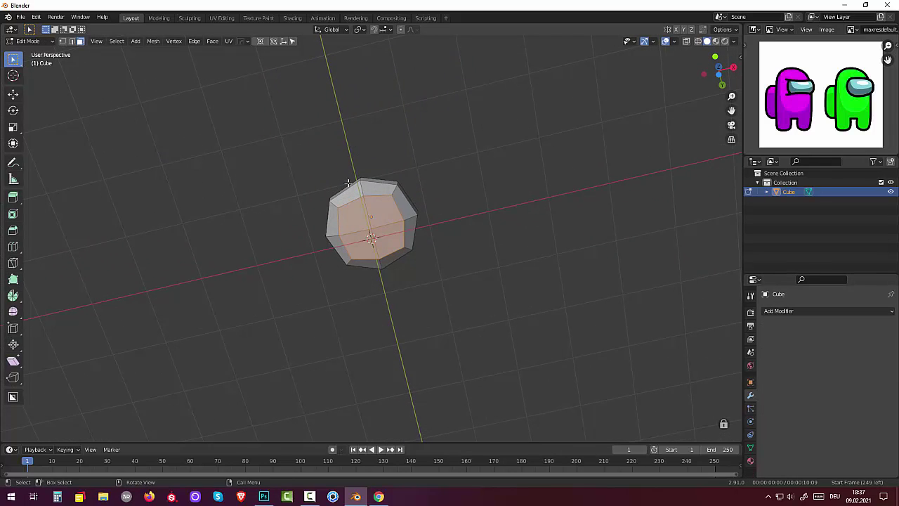
{"action": "left_click", "coordinate": [380, 211]}
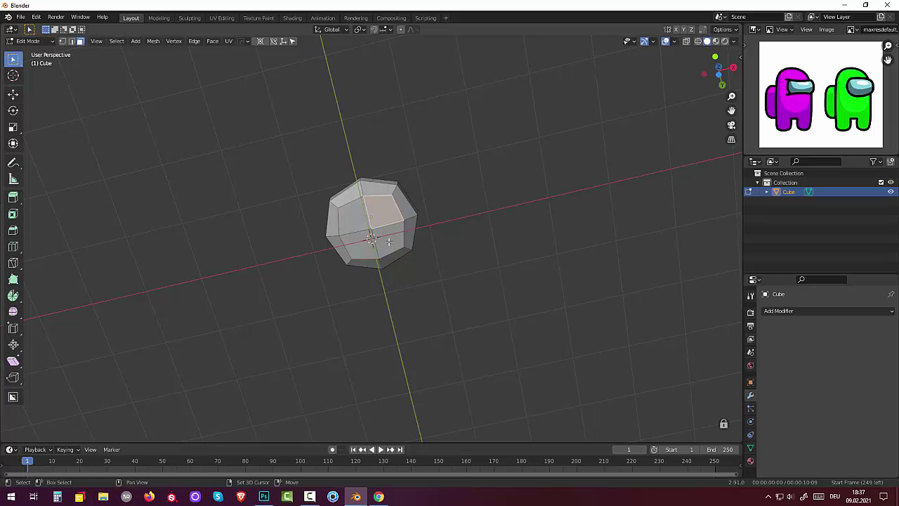
{"action": "mouse_move", "coordinate": [388, 242]}
{"action": "middle_mouse_down"}
{"action": "mouse_move", "coordinate": [371, 236]}
{"action": "mouse_move", "coordinate": [401, 246]}
{"action": "middle_mouse_up"}
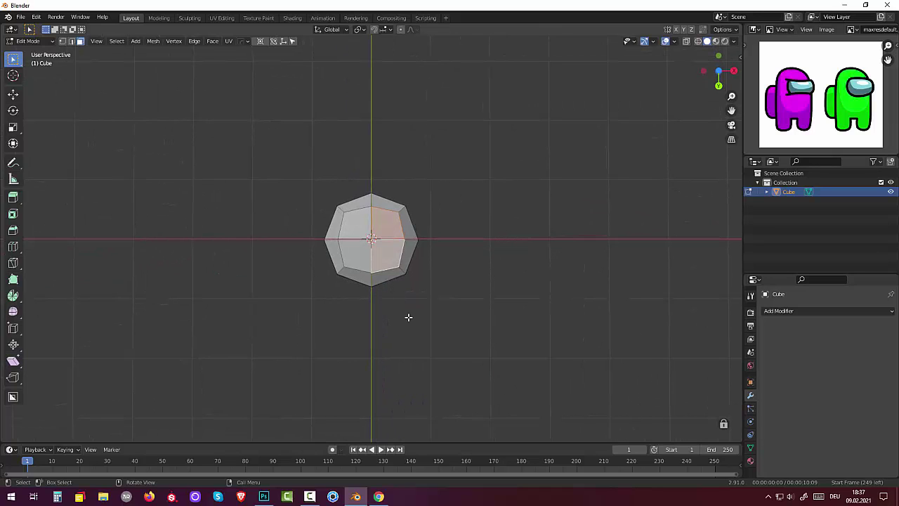
{"action": "key", "text": "alt+a"}
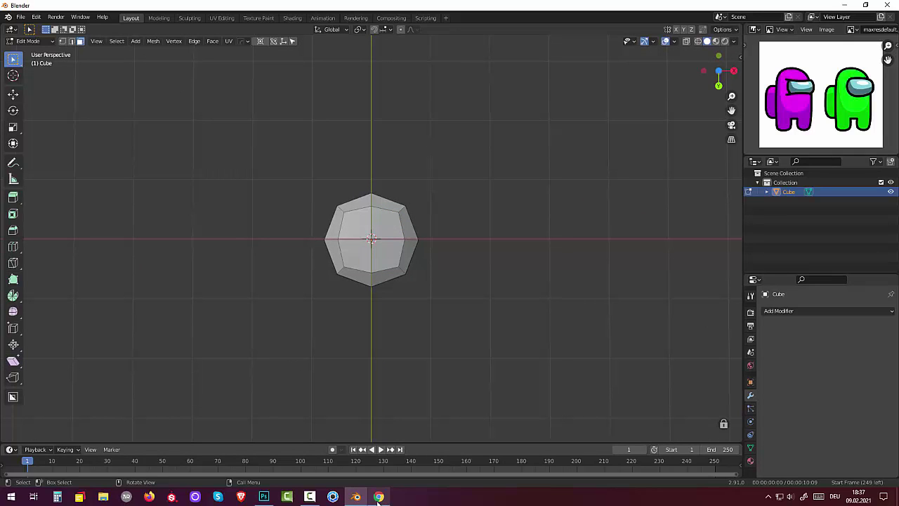
In vertex select mode, pull the first underside vertices inward toward a rounded outline
{"action": "left_click", "coordinate": [309, 497]}
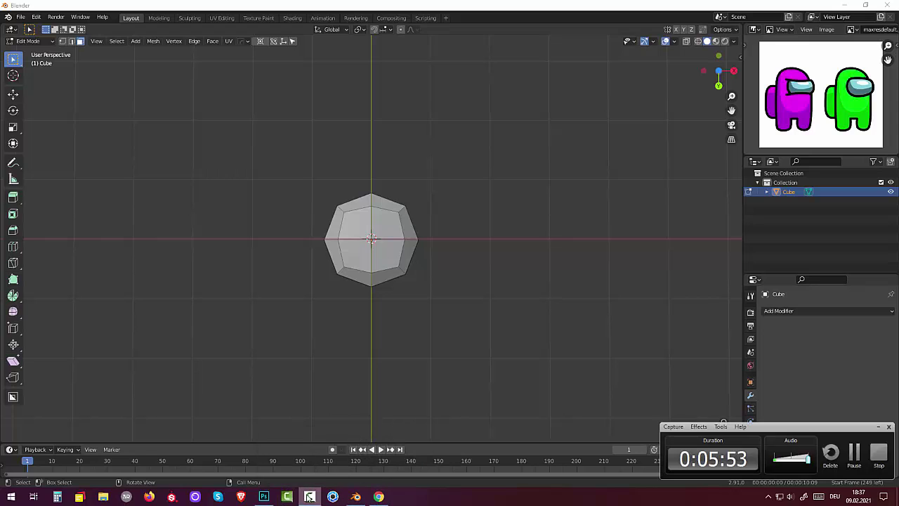
{"action": "left_click", "coordinate": [878, 427]}
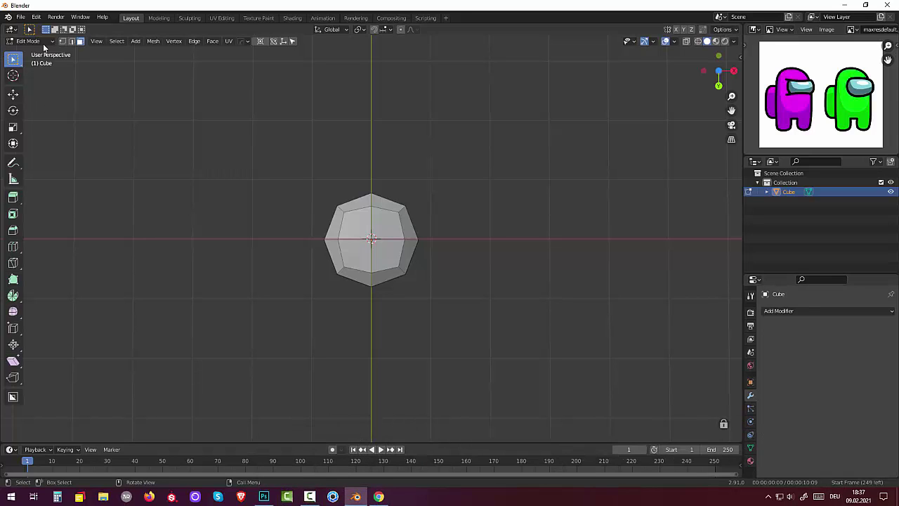
{"action": "left_click", "coordinate": [62, 41]}
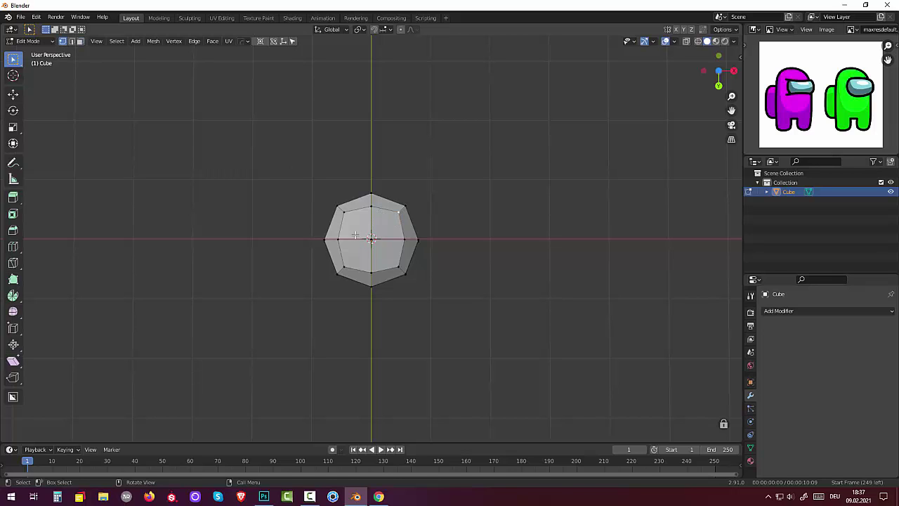
{"action": "key", "text": "g"}
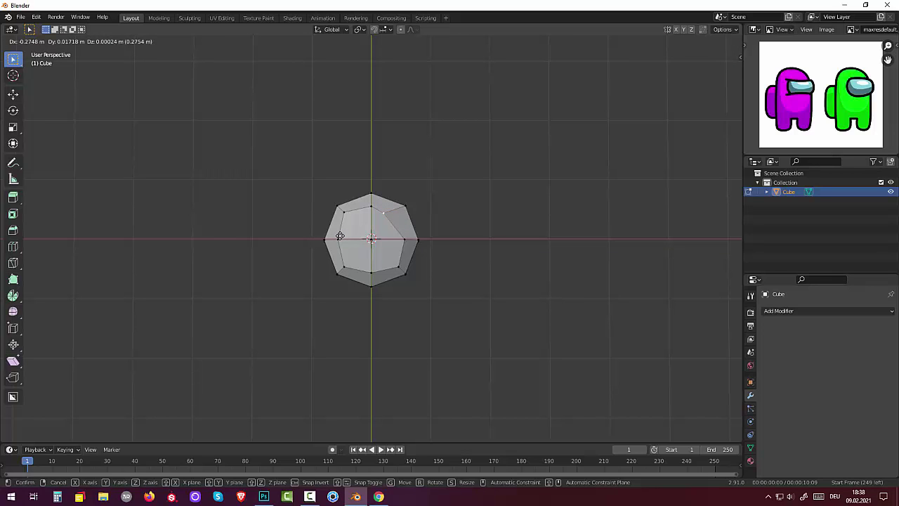
{"action": "left_click", "coordinate": [340, 237]}
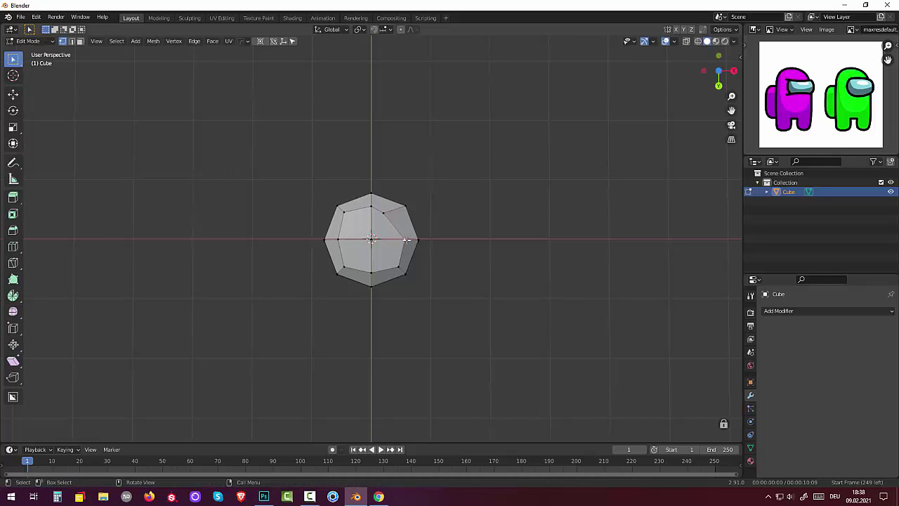
{"action": "key", "text": "g"}
{"action": "left_click", "coordinate": [382, 246]}
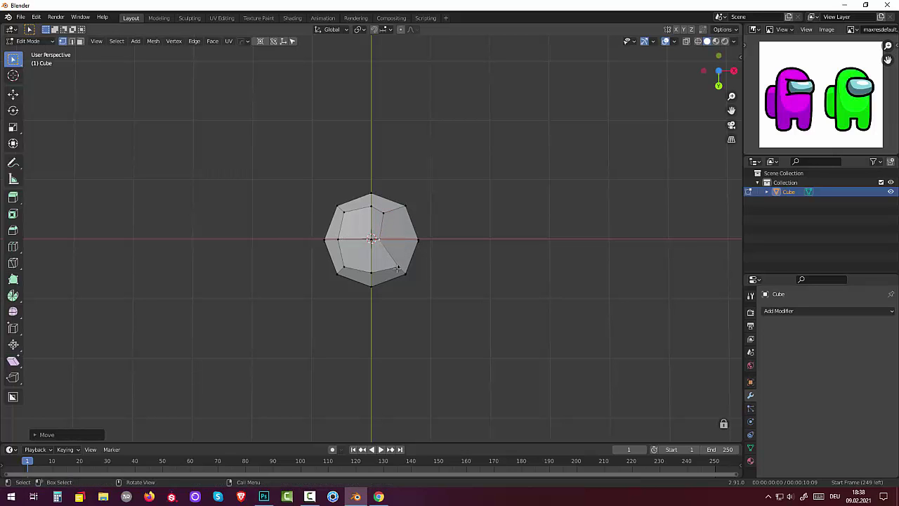
{"action": "key", "text": "g"}
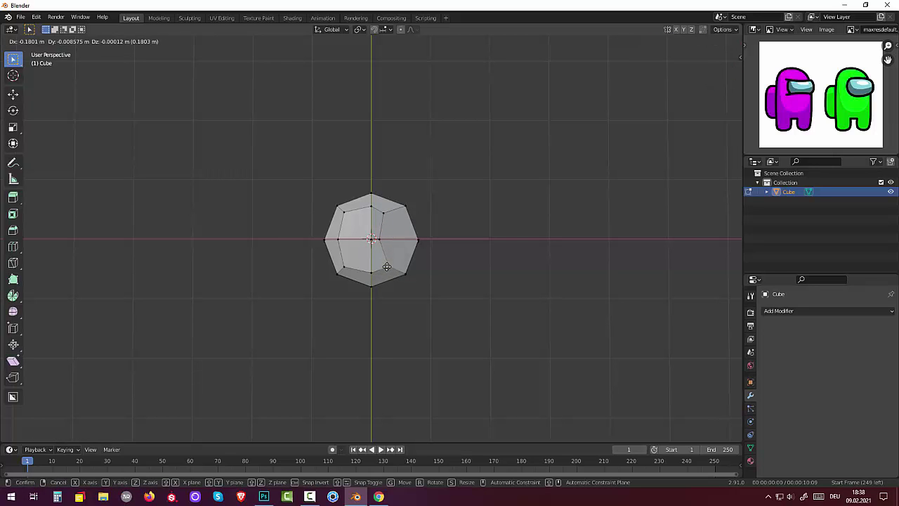
{"action": "left_click", "coordinate": [391, 261]}
Reposition the upper-right and bottom-right vertices of the underside
{"action": "left_click", "coordinate": [405, 207]}
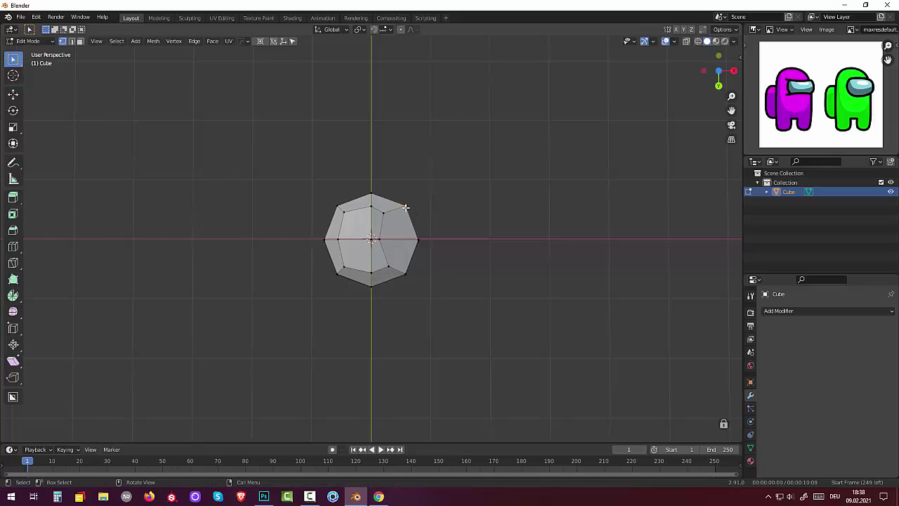
{"action": "key", "text": "g"}
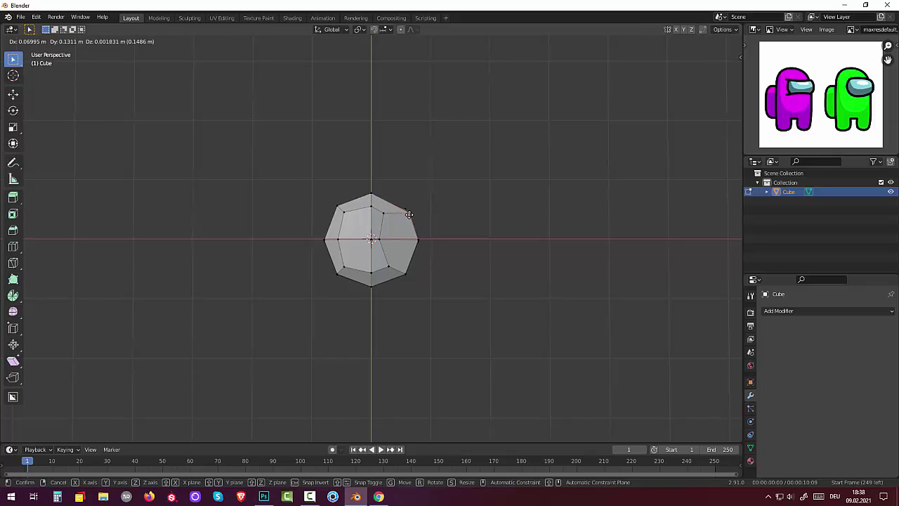
{"action": "left_click", "coordinate": [409, 214]}
{"action": "left_click", "coordinate": [406, 273]}
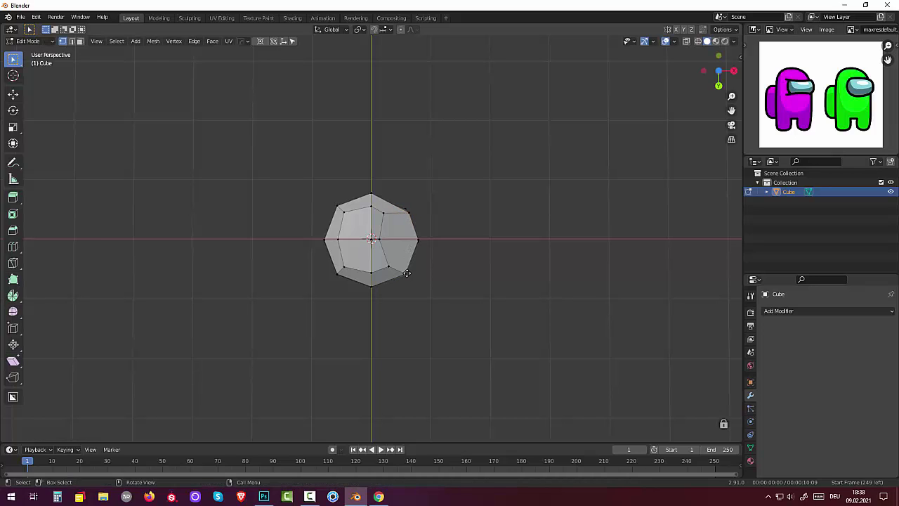
{"action": "key", "text": "g"}
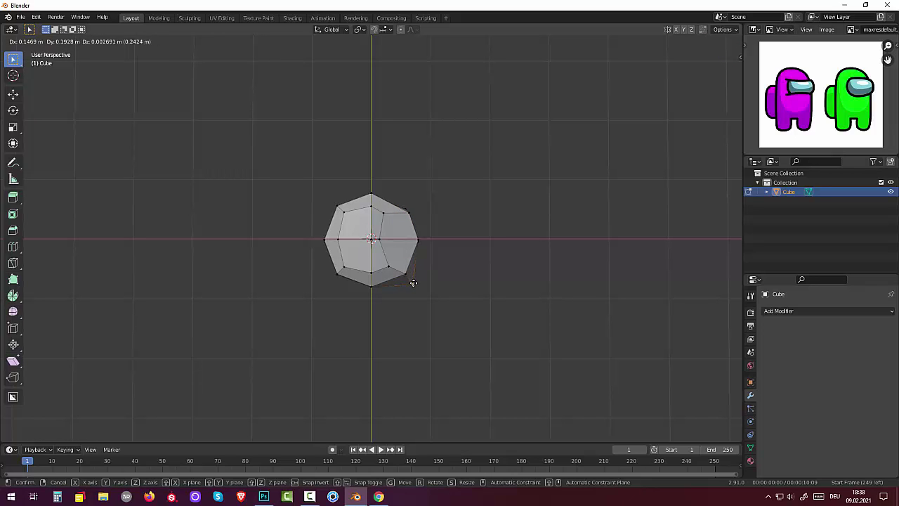
{"action": "right_click", "coordinate": [409, 279]}
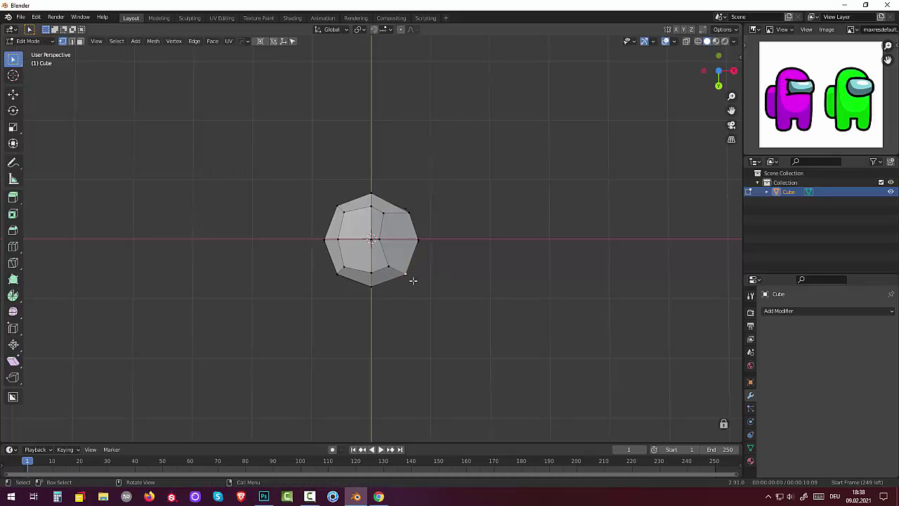
{"action": "key", "text": "g"}
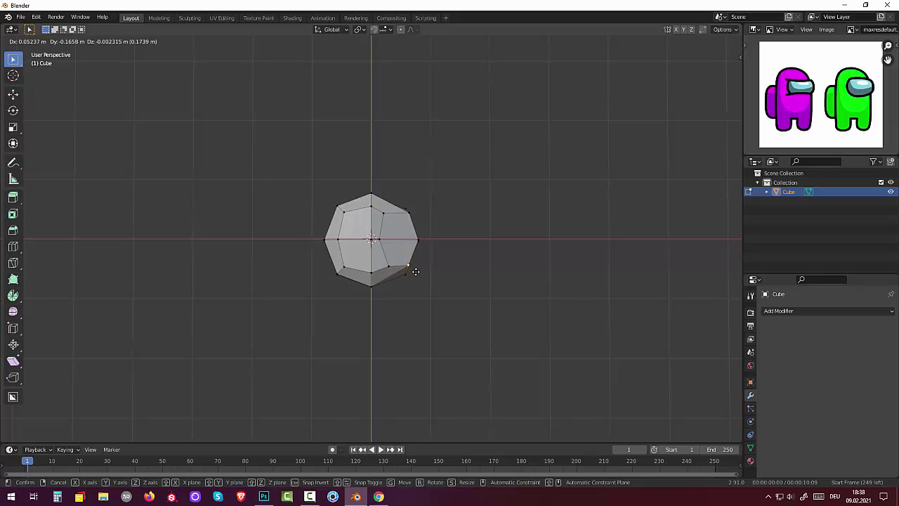
{"action": "left_click", "coordinate": [416, 272]}
Adjust an inner vertex near the top and inspect the reshaped rounded base
{"action": "left_click", "coordinate": [384, 213]}
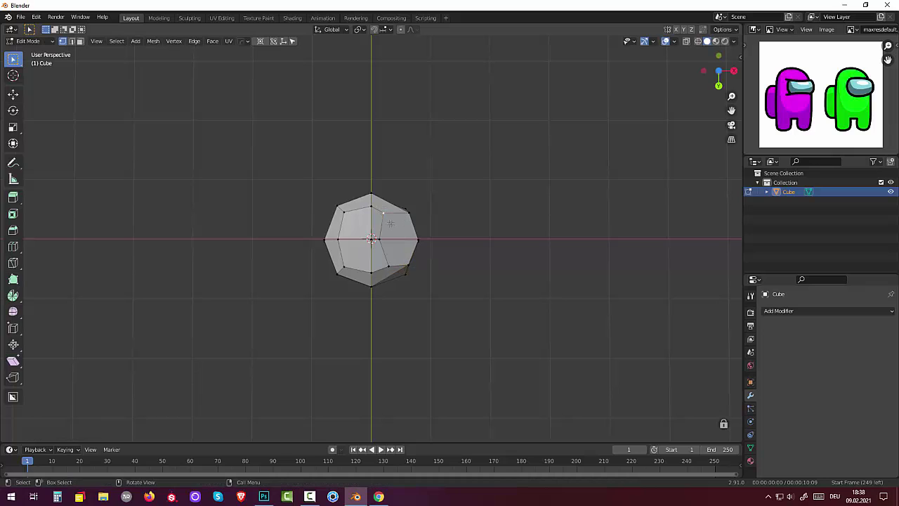
{"action": "key", "text": "g"}
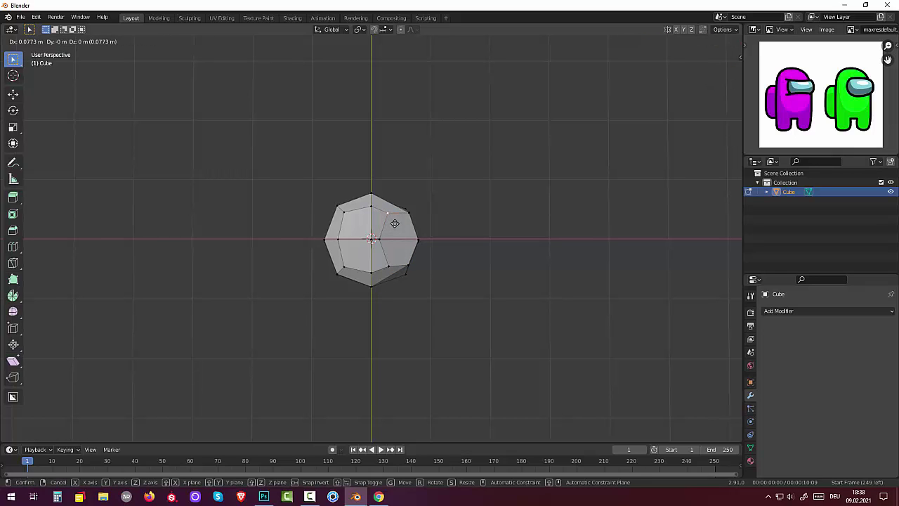
{"action": "left_click", "coordinate": [405, 219]}
{"action": "key", "text": "g"}
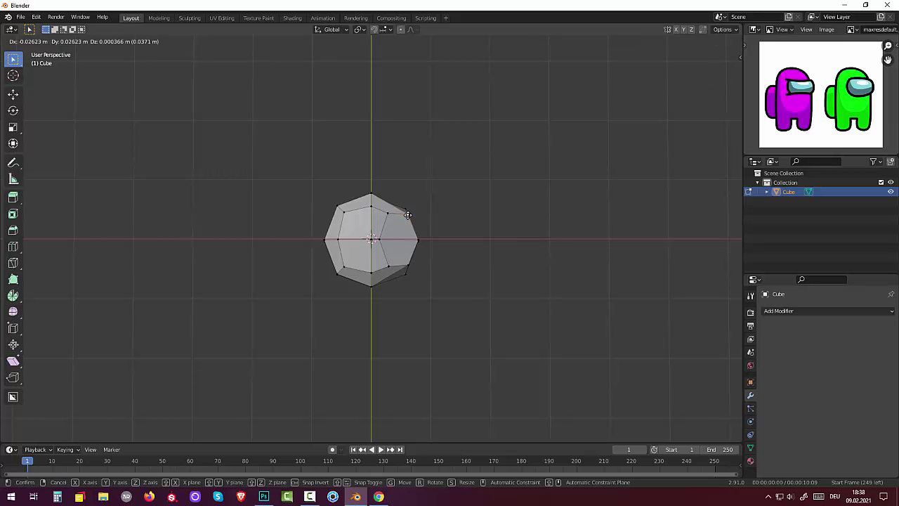
{"action": "left_click", "coordinate": [409, 215]}
{"action": "mouse_move", "coordinate": [506, 185]}
{"action": "middle_mouse_down"}
{"action": "mouse_move", "coordinate": [506, 245]}
{"action": "mouse_move", "coordinate": [431, 276]}
{"action": "mouse_move", "coordinate": [376, 263]}
{"action": "mouse_move", "coordinate": [451, 251]}
{"action": "mouse_move", "coordinate": [475, 227]}
{"action": "mouse_move", "coordinate": [494, 176]}
{"action": "mouse_move", "coordinate": [459, 196]}
{"action": "mouse_move", "coordinate": [363, 177]}
{"action": "mouse_move", "coordinate": [368, 188]}
{"action": "mouse_move", "coordinate": [462, 185]}
{"action": "mouse_move", "coordinate": [494, 157]}
{"action": "middle_mouse_up"}
{"action": "middle_click_drag", "start_coordinate": [483, 167], "coordinate": [446, 308]}
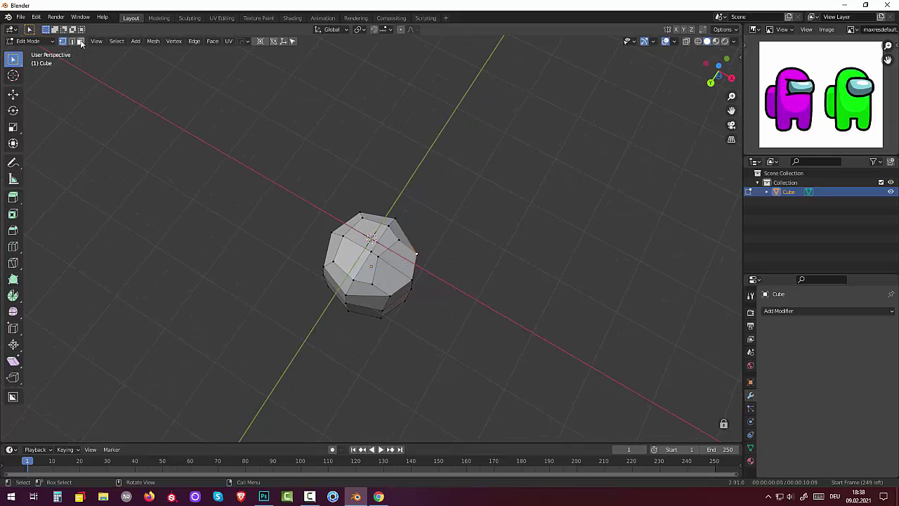
Select the bottom faces on the body's right side in face select mode
{"action": "left_click", "coordinate": [80, 41]}
{"action": "left_click", "coordinate": [402, 266]}
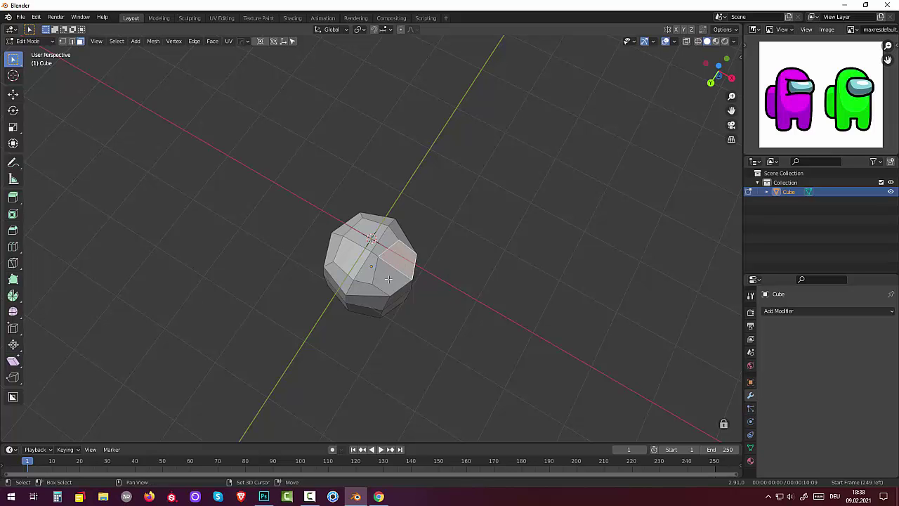
{"action": "left_click", "coordinate": [392, 295], "text": "shift"}
{"action": "mouse_move", "coordinate": [391, 296]}
{"action": "middle_mouse_down"}
{"action": "mouse_move", "coordinate": [475, 437]}
{"action": "mouse_move", "coordinate": [423, 411]}
{"action": "middle_mouse_up"}
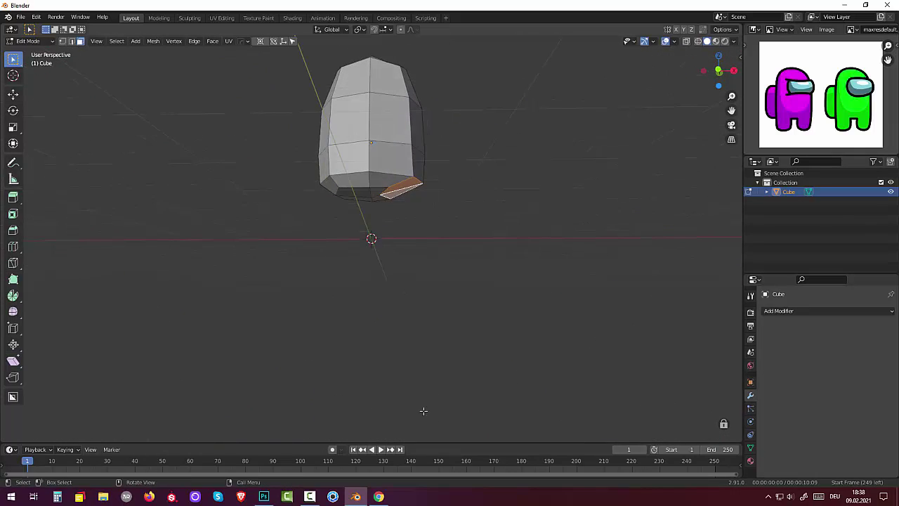
{"action": "key", "text": "KP_1"}
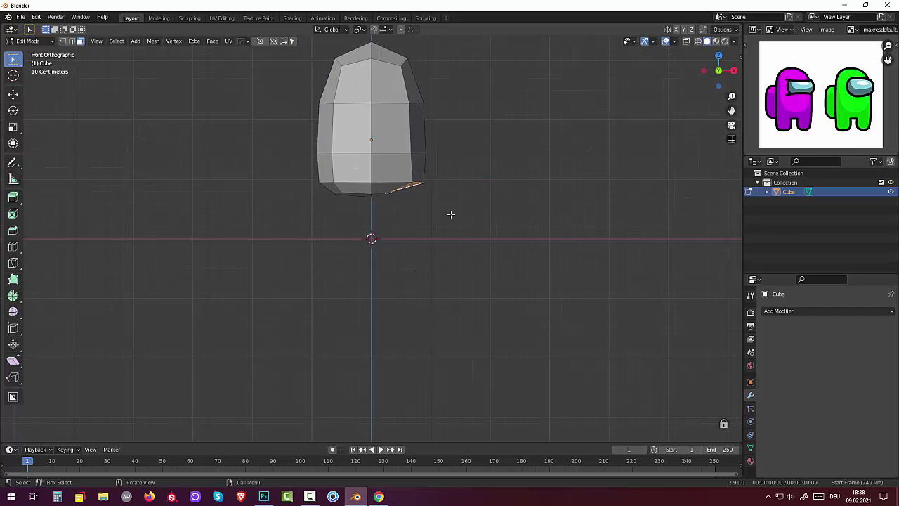
Extrude the selected faces down into a leg and flatten its bottom with S Z 0
{"action": "key", "text": "e"}
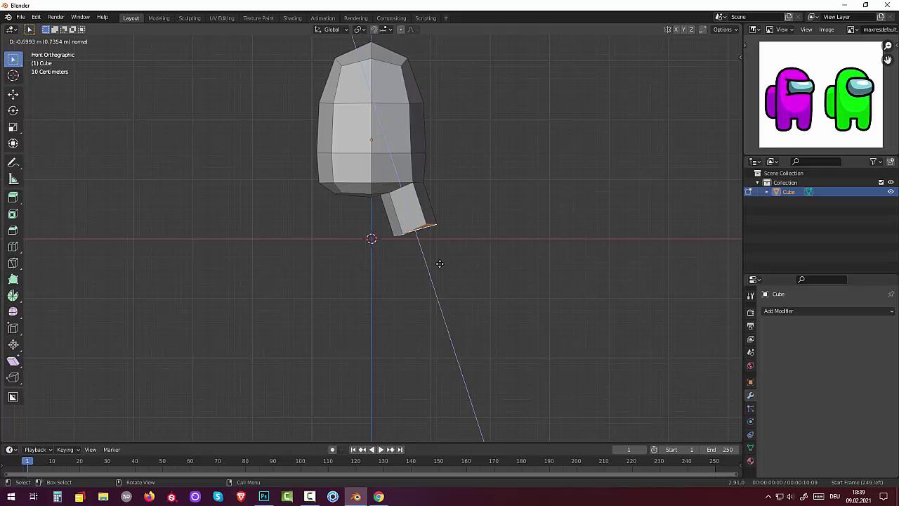
{"action": "left_click", "coordinate": [438, 264]}
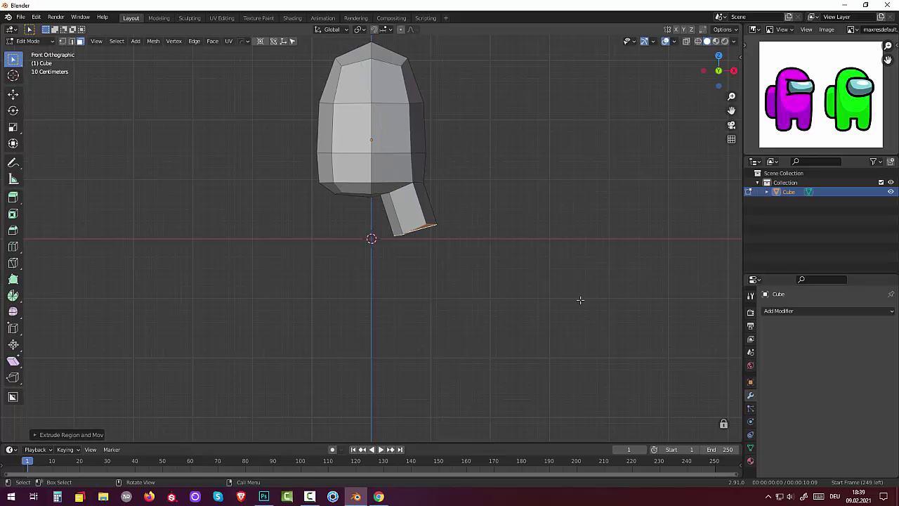
{"action": "key", "text": "g"}
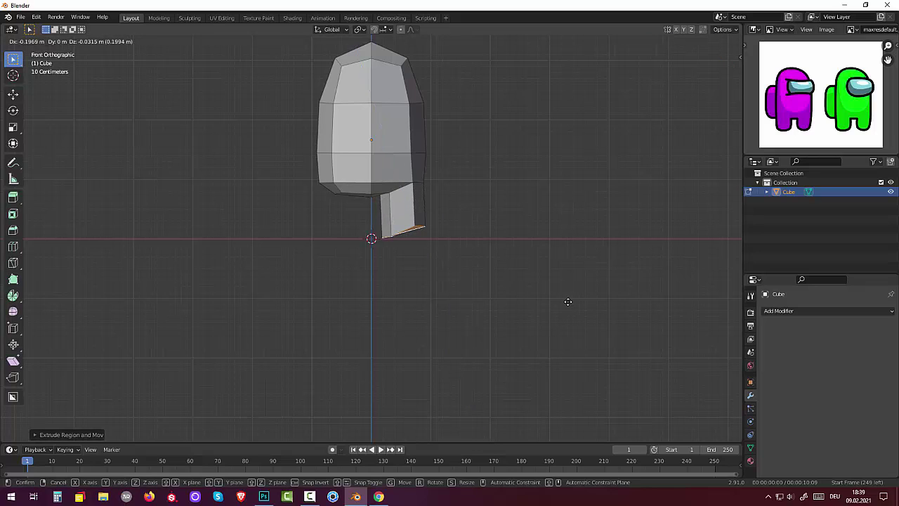
{"action": "left_click", "coordinate": [567, 303]}
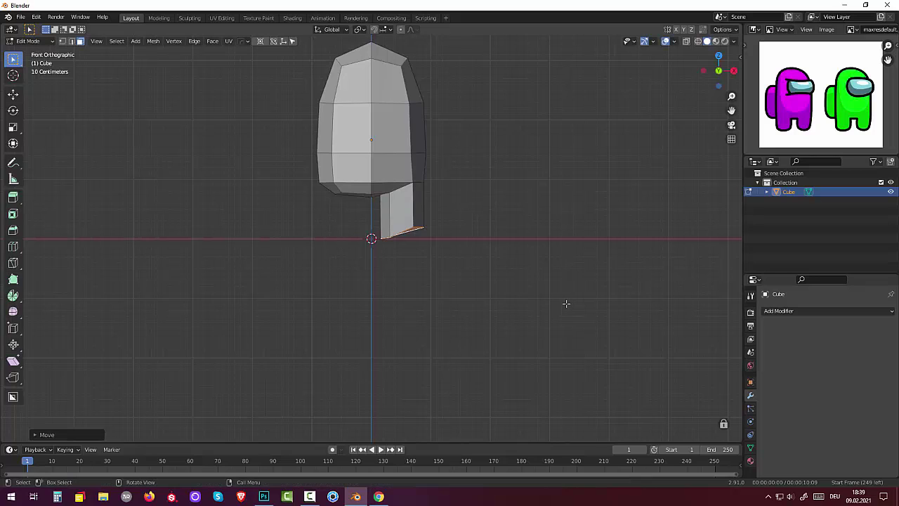
{"action": "type", "text": "sz"}
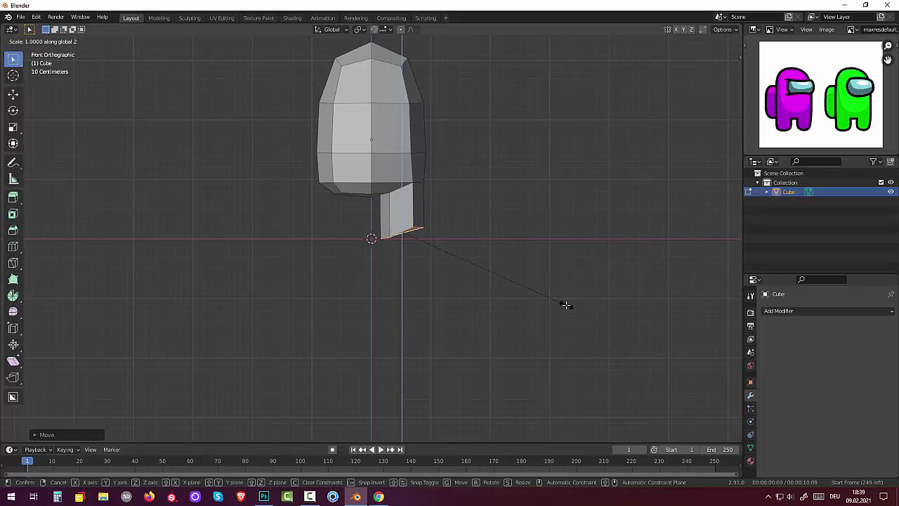
{"action": "type", "text": "0"}
{"action": "key", "text": "Return"}
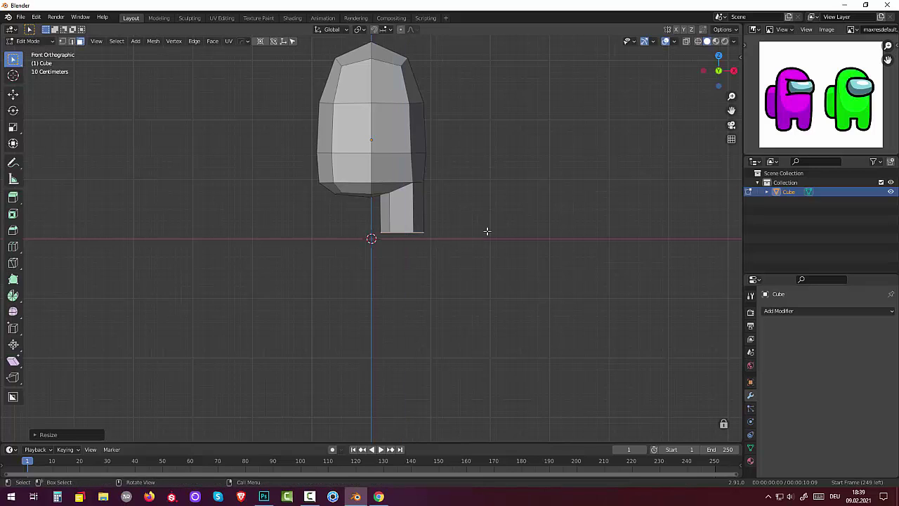
Lower the flat leg bottom straight down along Z to ground level
{"action": "key", "text": "g"}
{"action": "key", "text": "z"}
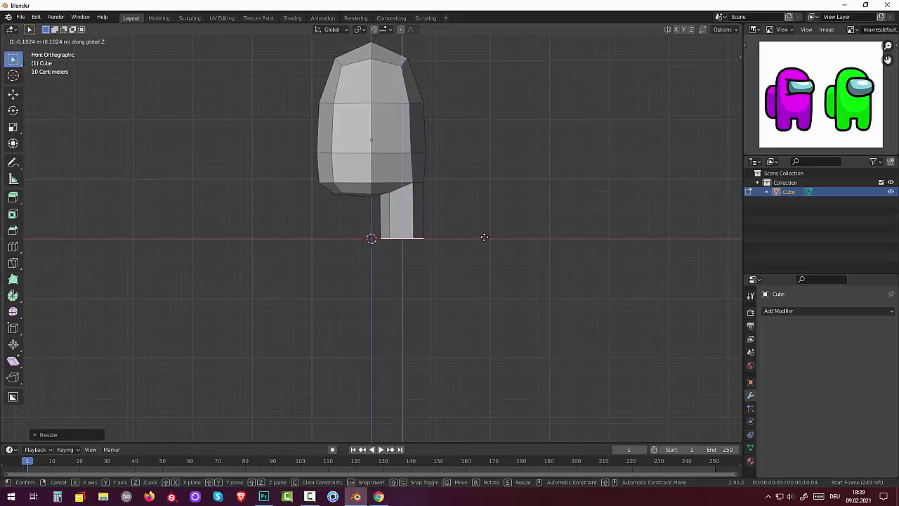
{"action": "left_click", "coordinate": [484, 238]}
{"action": "mouse_move", "coordinate": [484, 238]}
{"action": "middle_mouse_down"}
{"action": "mouse_move", "coordinate": [592, 235]}
{"action": "mouse_move", "coordinate": [716, 260]}
{"action": "mouse_move", "coordinate": [532, 272]}
{"action": "mouse_move", "coordinate": [480, 257]}
{"action": "middle_mouse_up"}
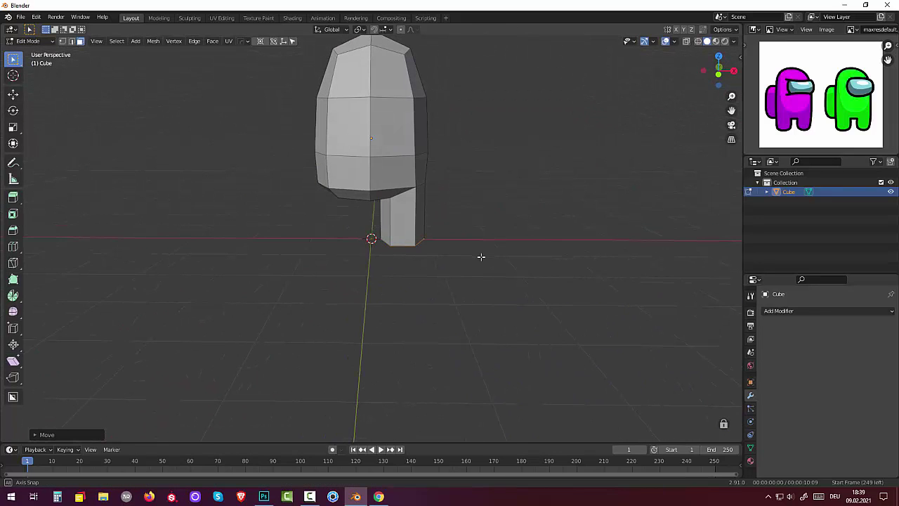
{"action": "left_click", "coordinate": [62, 41]}
{"action": "scroll", "coordinate": [247, 100], "scroll_direction": "down", "scroll_amount": 3}
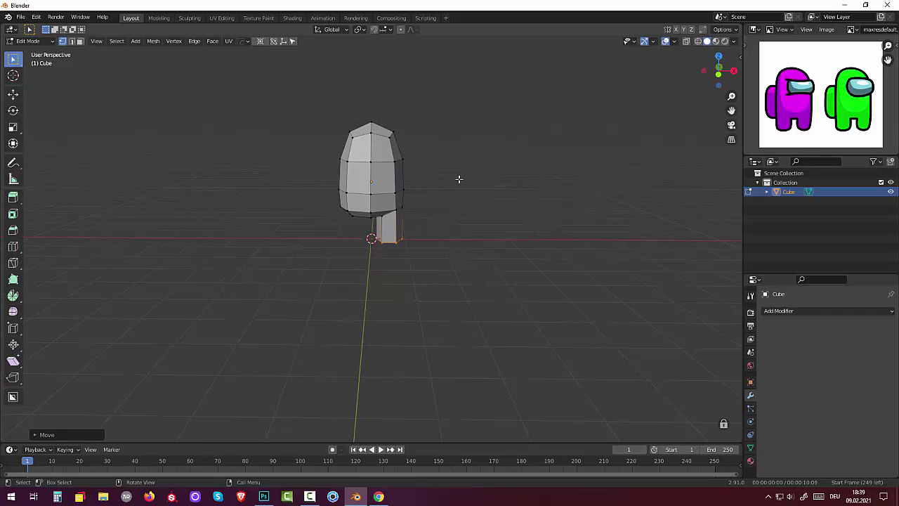
Delete stray vertices, enable X-ray, and box-select the left side from front view
{"action": "key", "text": "x"}
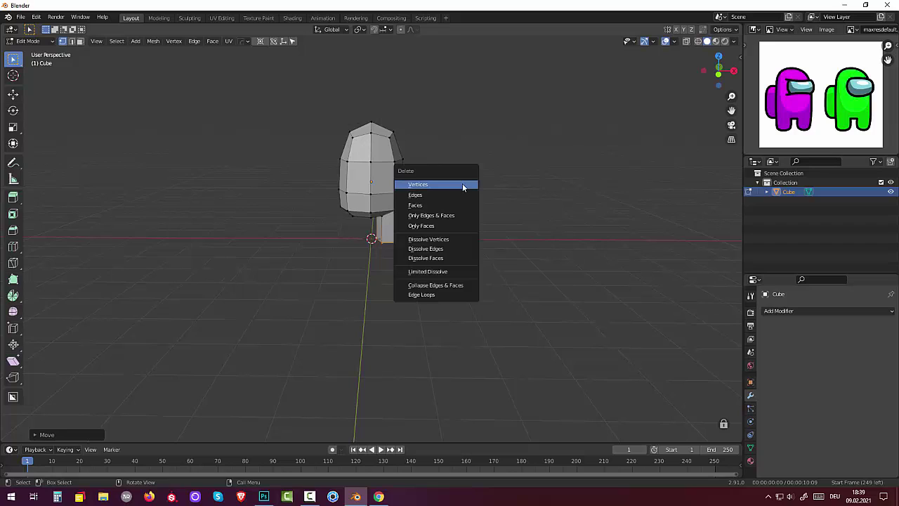
{"action": "left_click", "coordinate": [463, 185]}
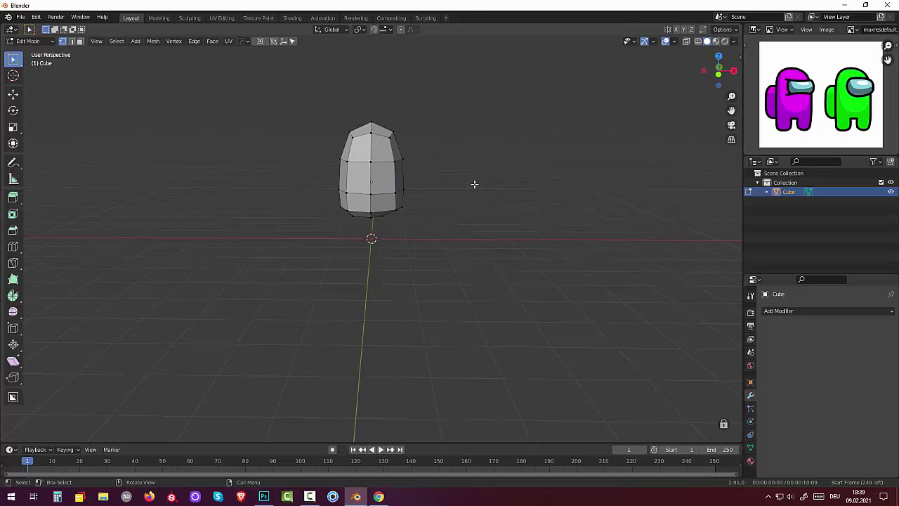
{"action": "left_click", "coordinate": [686, 41]}
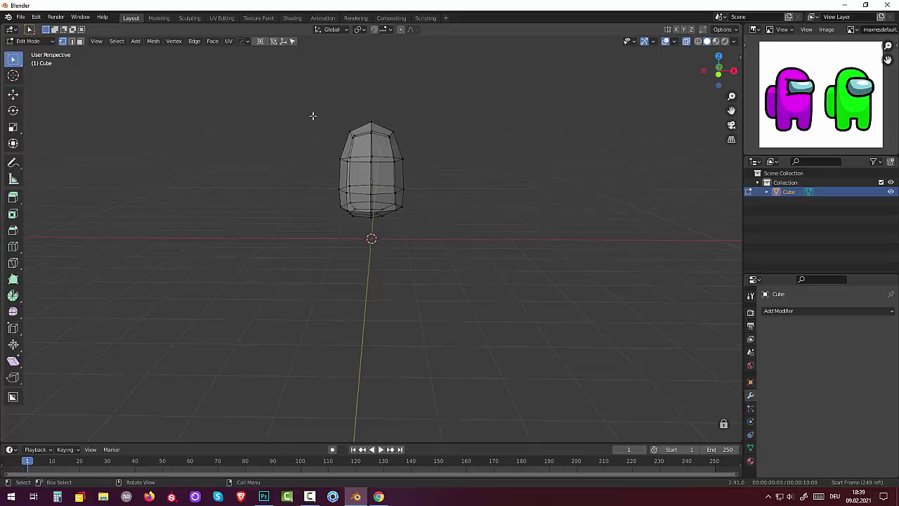
{"action": "key", "text": "KP_1"}
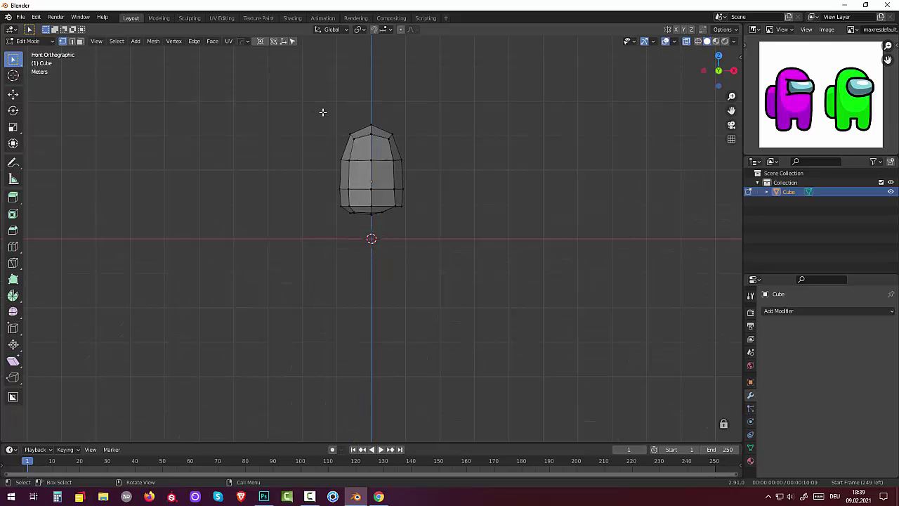
{"action": "left_click_drag", "start_coordinate": [323, 112], "coordinate": [364, 235]}
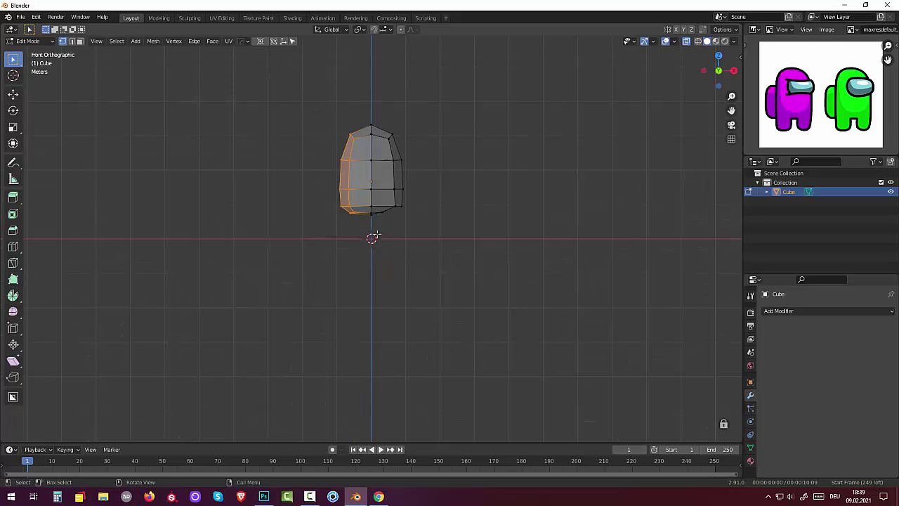
{"action": "mouse_move", "coordinate": [372, 237]}
{"action": "middle_mouse_down"}
{"action": "mouse_move", "coordinate": [321, 183]}
{"action": "mouse_move", "coordinate": [472, 224]}
{"action": "middle_mouse_up"}
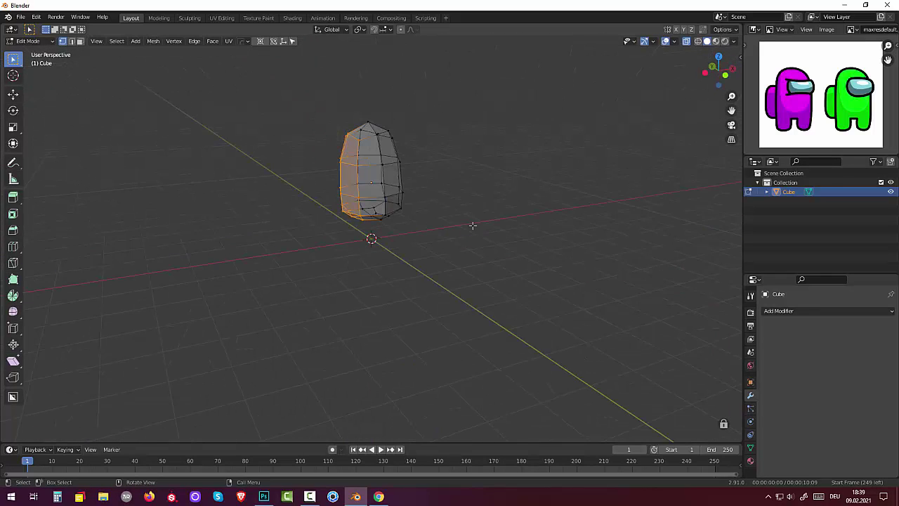
Restore the leg, then box-select and delete the left half's vertices from front view
{"action": "key", "text": "alt+a"}
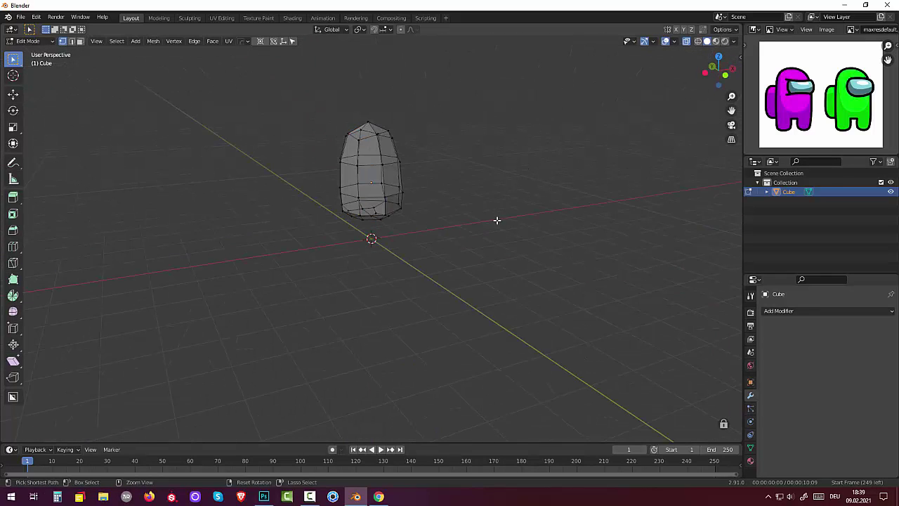
{"action": "key", "text": "alt+h"}
{"action": "key", "text": "alt+a"}
{"action": "middle_click_drag", "start_coordinate": [483, 207], "coordinate": [450, 202]}
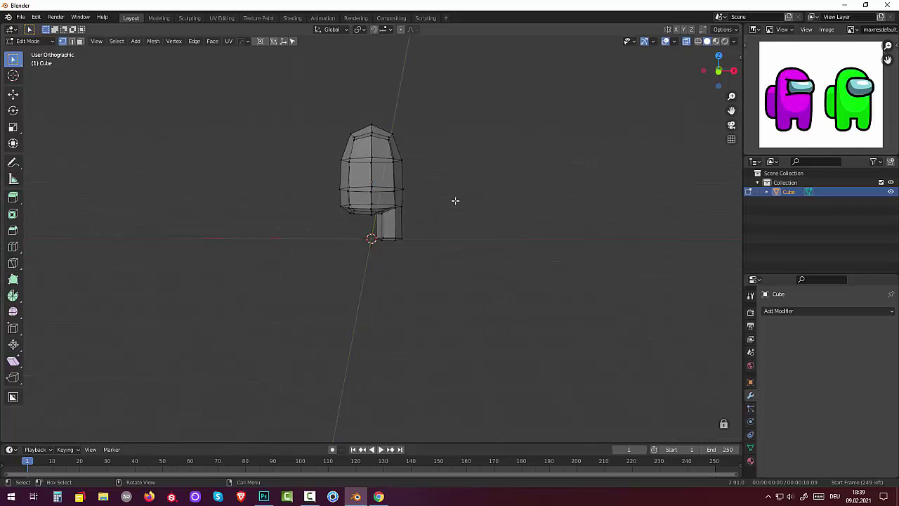
{"action": "key", "text": "KP_1"}
{"action": "left_click_drag", "start_coordinate": [333, 117], "coordinate": [362, 242]}
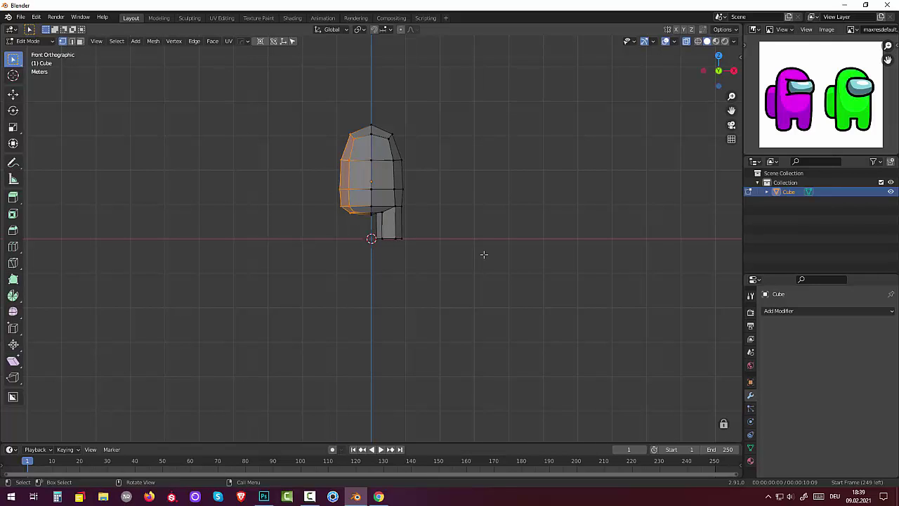
{"action": "key", "text": "x"}
{"action": "left_click", "coordinate": [481, 254]}
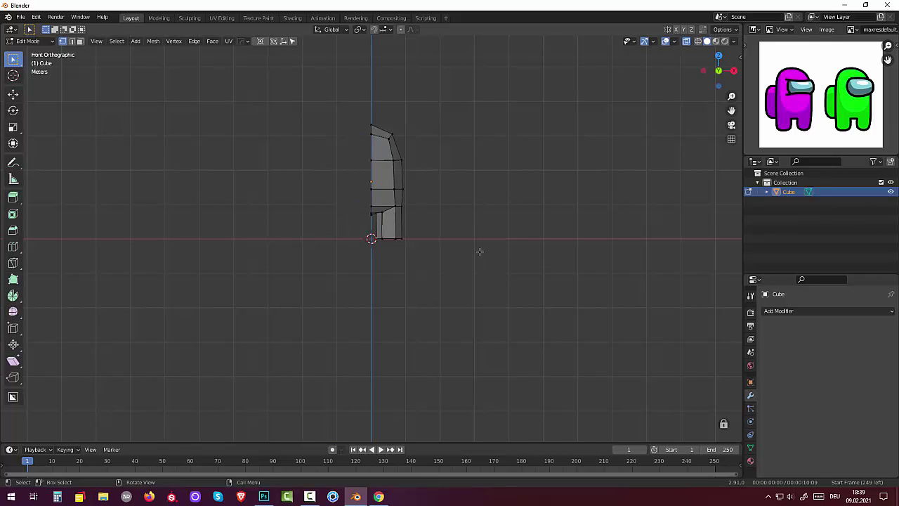
{"action": "left_click_drag", "start_coordinate": [352, 100], "coordinate": [440, 258]}
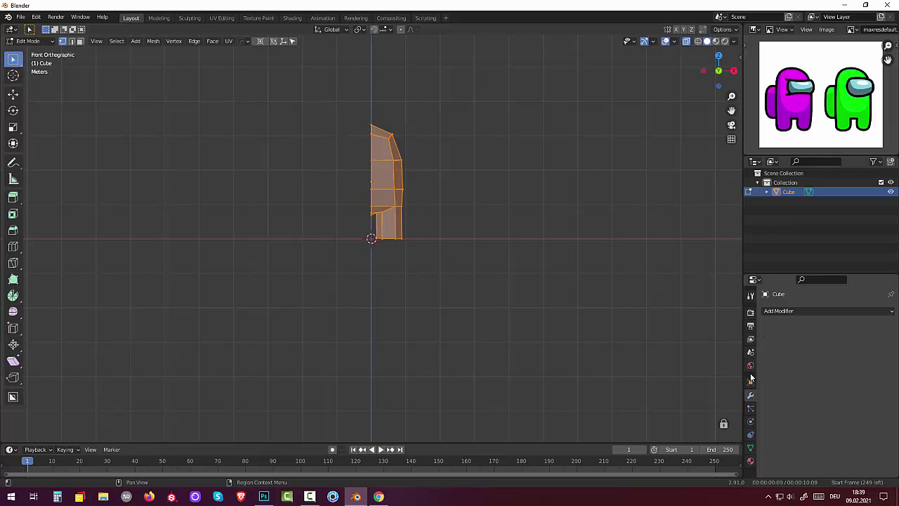
{"action": "left_click", "coordinate": [776, 311]}
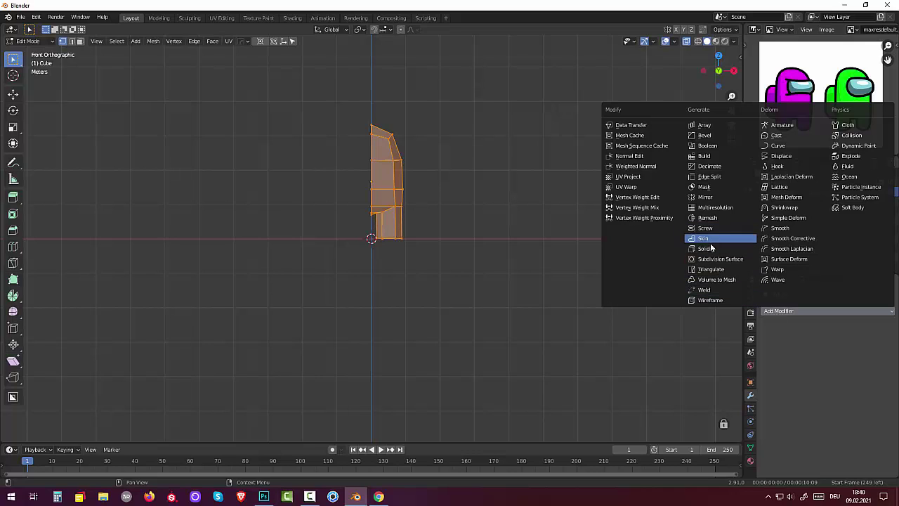
{"action": "left_click", "coordinate": [706, 197]}
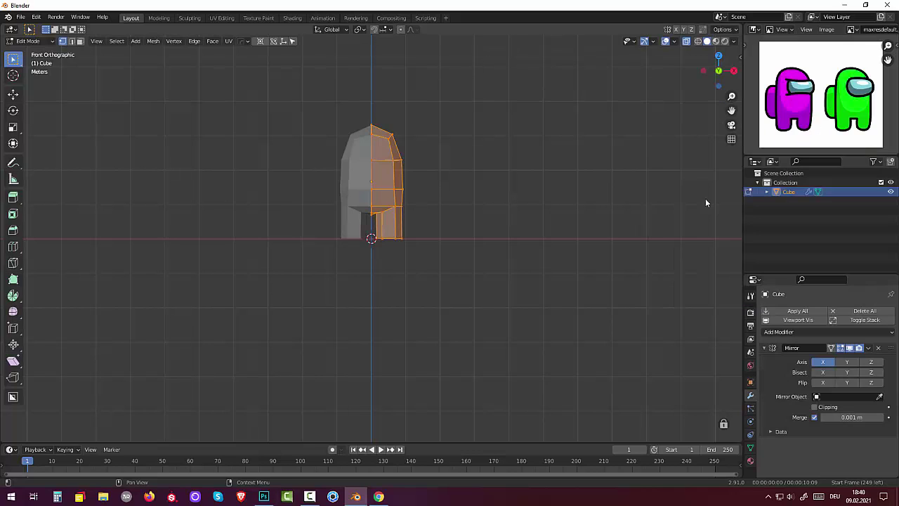
{"action": "left_click", "coordinate": [815, 417]}
{"action": "left_click", "coordinate": [815, 407]}
{"action": "left_click", "coordinate": [483, 328]}
{"action": "mouse_move", "coordinate": [471, 191]}
{"action": "middle_mouse_down"}
{"action": "mouse_move", "coordinate": [378, 210]}
{"action": "mouse_move", "coordinate": [367, 194]}
{"action": "mouse_move", "coordinate": [475, 205]}
{"action": "mouse_move", "coordinate": [459, 196]}
{"action": "mouse_move", "coordinate": [502, 163]}
{"action": "middle_mouse_up"}
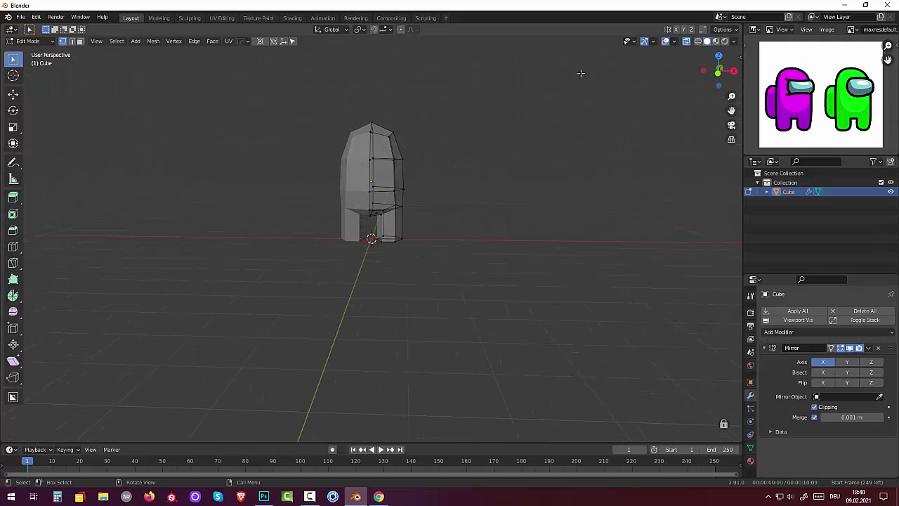
{"action": "left_click", "coordinate": [686, 41]}
{"action": "scroll", "coordinate": [482, 194], "scroll_direction": "up", "scroll_amount": 2}
{"action": "scroll", "coordinate": [484, 194], "scroll_direction": "up", "scroll_amount": 1}
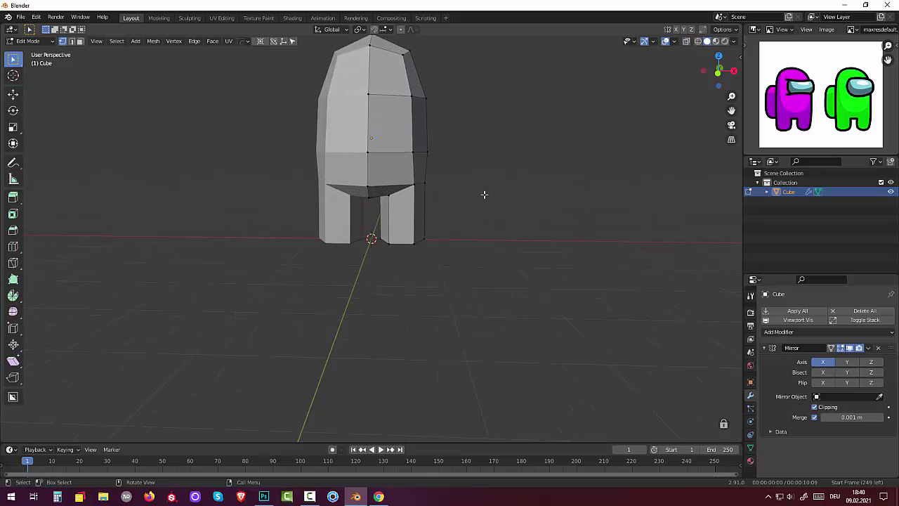
{"action": "middle_click_drag", "start_coordinate": [492, 183], "coordinate": [492, 243]}
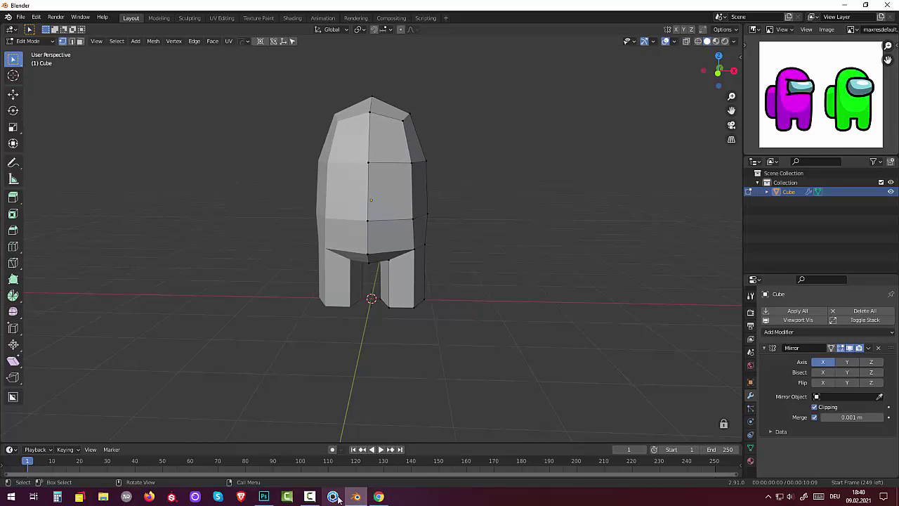
{"action": "left_click", "coordinate": [309, 497]}
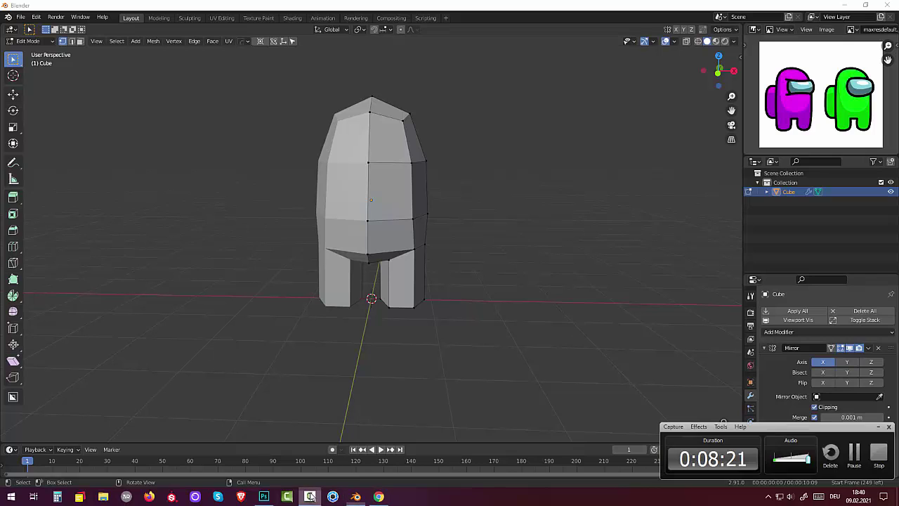
{"action": "left_click", "coordinate": [853, 455]}
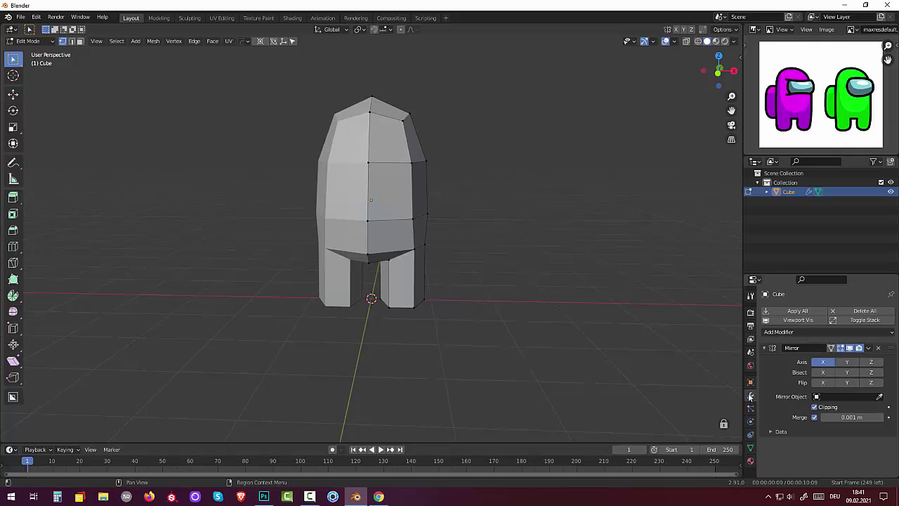
Add a Subdivision Surface modifier and apply Shade Smooth to the body in Object Mode
{"action": "left_click", "coordinate": [777, 331]}
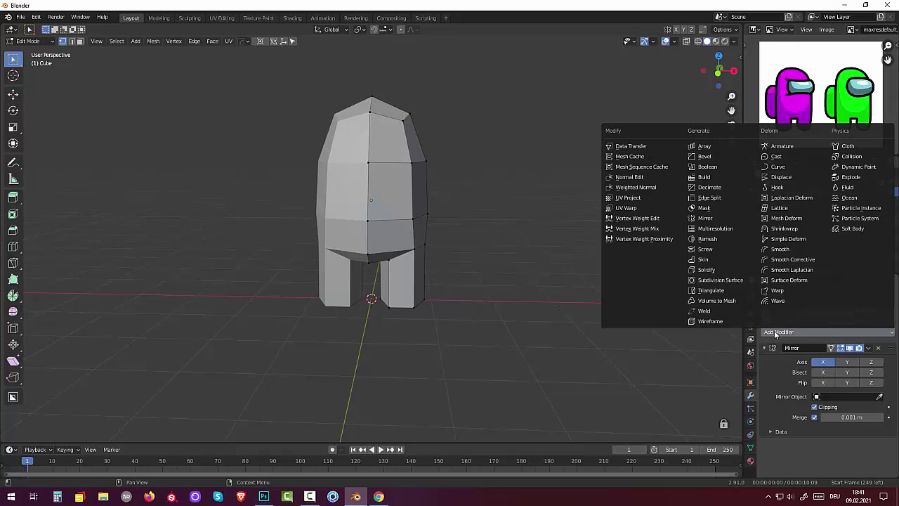
{"action": "left_click", "coordinate": [715, 281]}
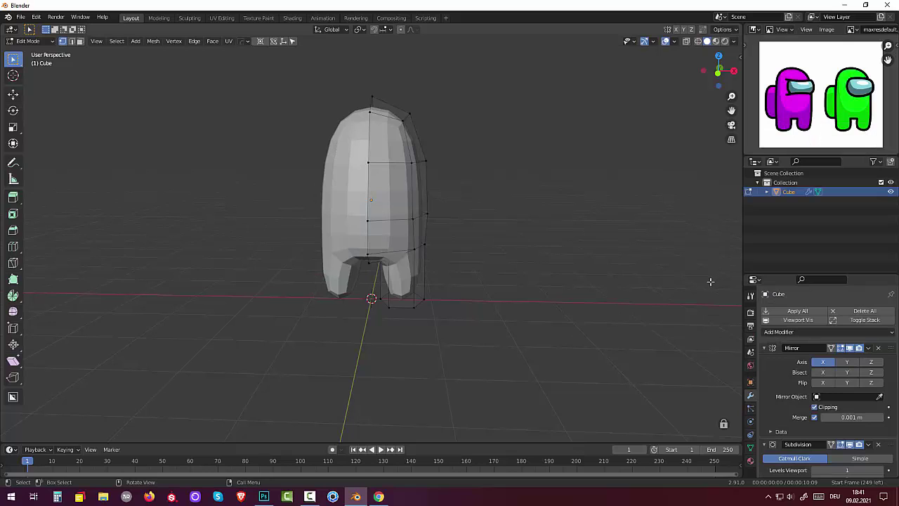
{"action": "right_click", "coordinate": [385, 221]}
{"action": "left_click", "coordinate": [36, 42]}
{"action": "left_click", "coordinate": [36, 54]}
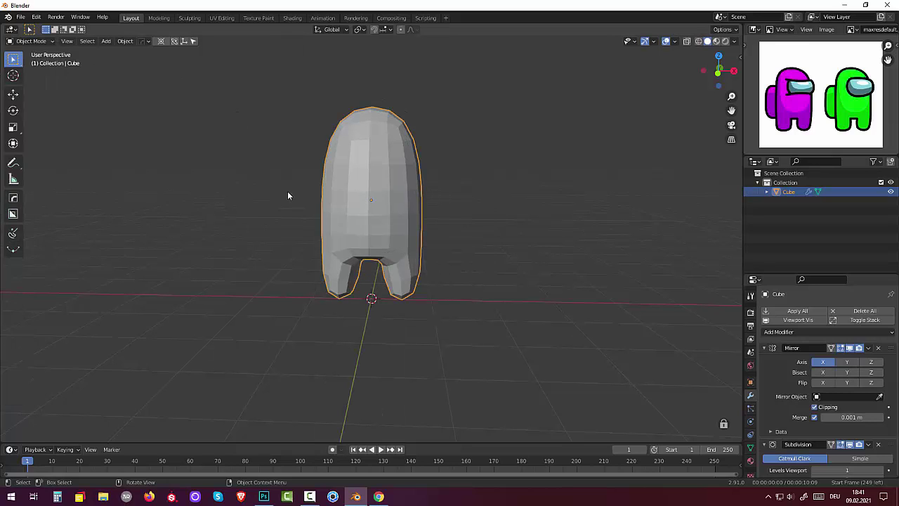
{"action": "right_click", "coordinate": [366, 223]}
{"action": "left_click", "coordinate": [336, 222]}
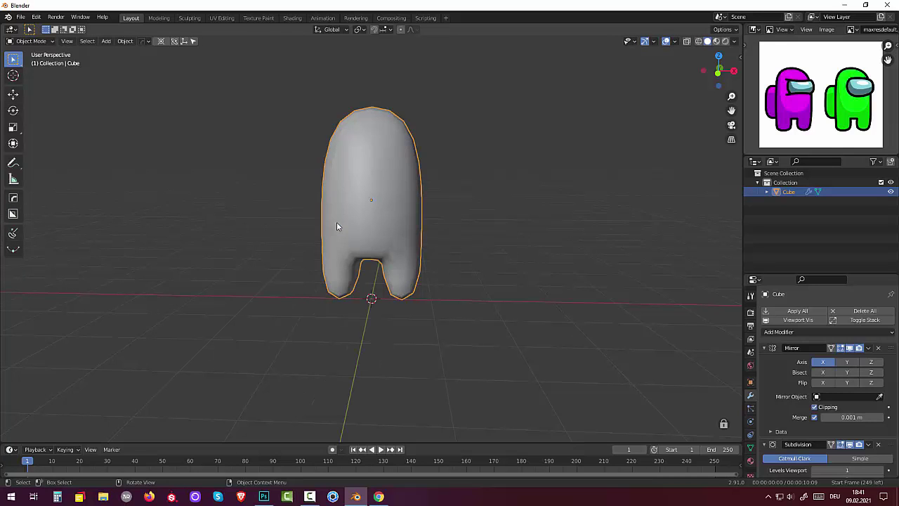
{"action": "middle_click_drag", "start_coordinate": [413, 237], "coordinate": [413, 237]}
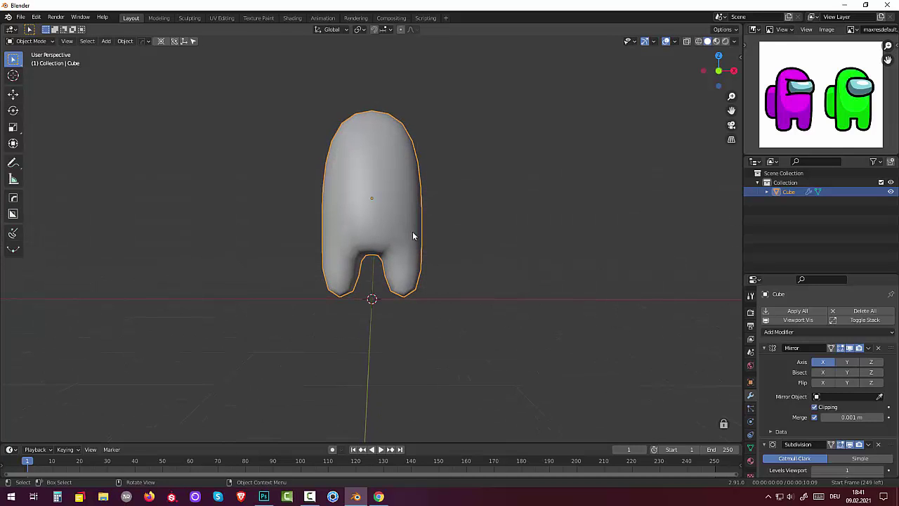
Lower the whole body slightly, viewed from the front
{"action": "key", "text": "KP_1"}
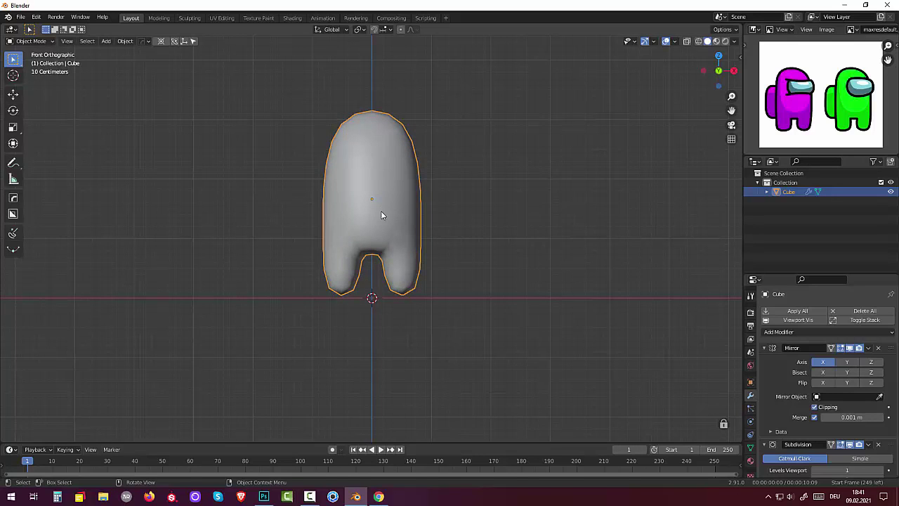
{"action": "key", "text": "g"}
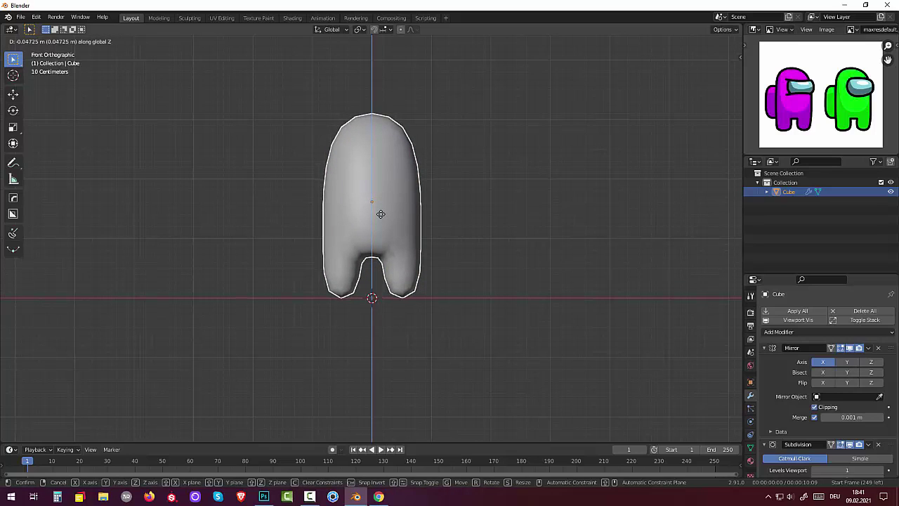
{"action": "left_click", "coordinate": [380, 213]}
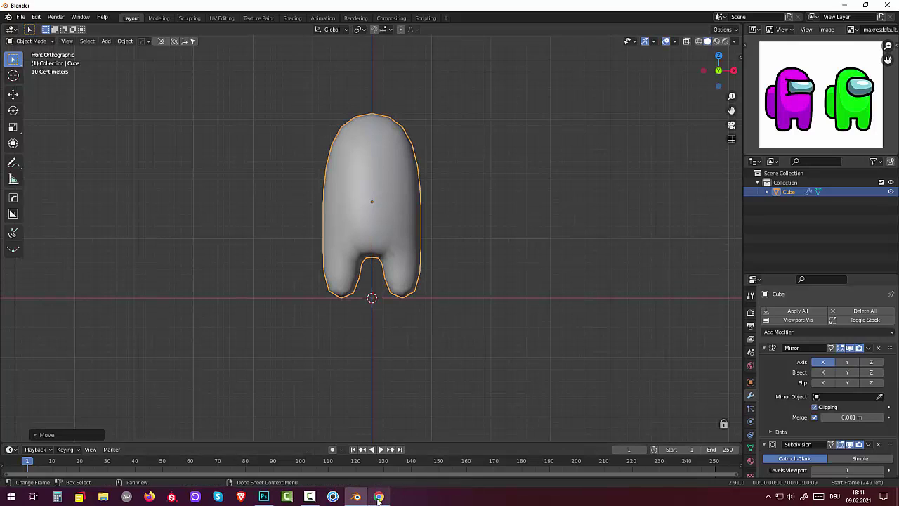
{"action": "mouse_move", "coordinate": [287, 497]}
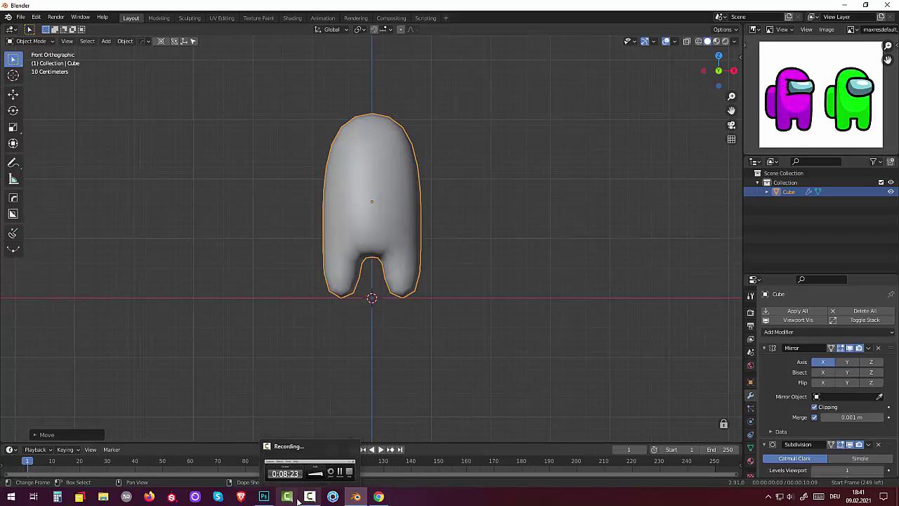
{"action": "left_click", "coordinate": [297, 500]}
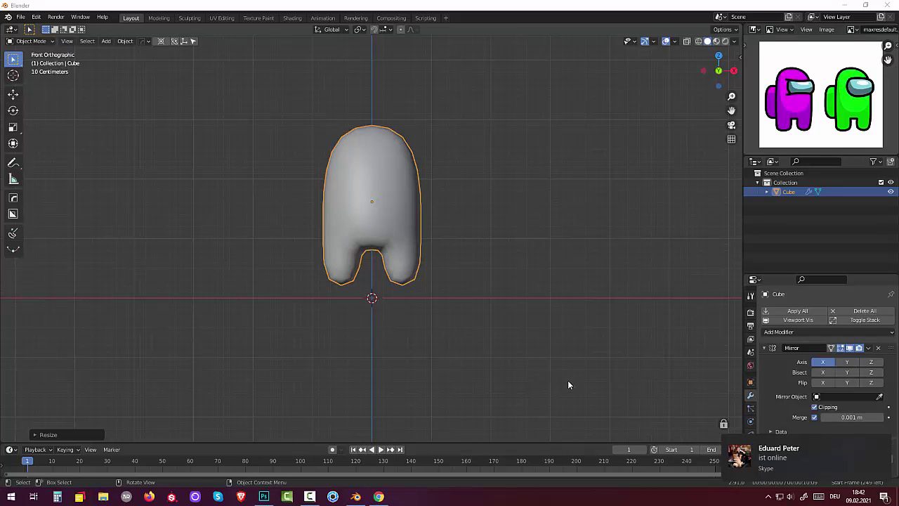
In Edit Mode, add a loop cut near the bottom of the leg
{"action": "left_click", "coordinate": [32, 41]}
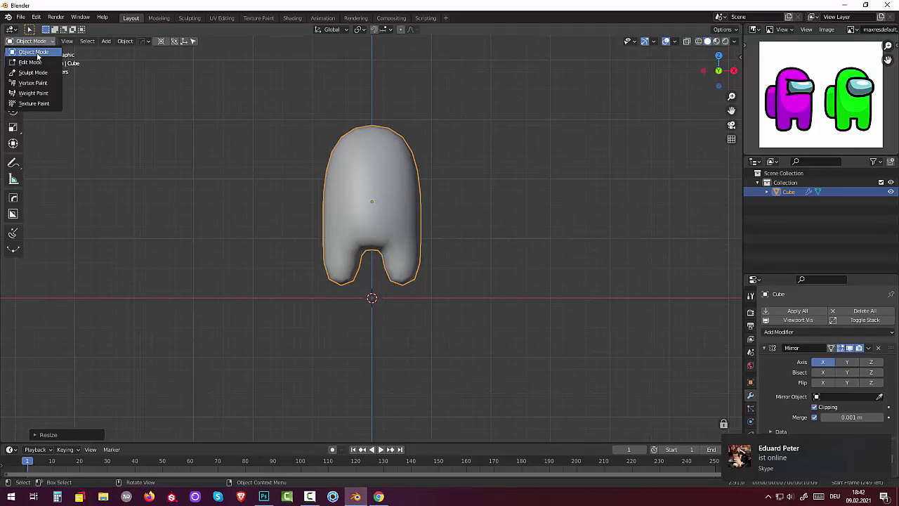
{"action": "left_click", "coordinate": [31, 63]}
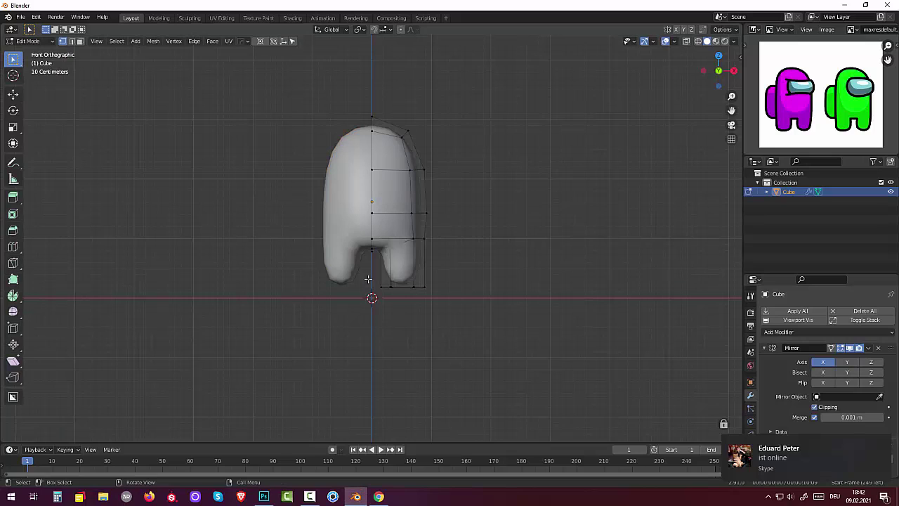
{"action": "key", "text": "ctrl+1"}
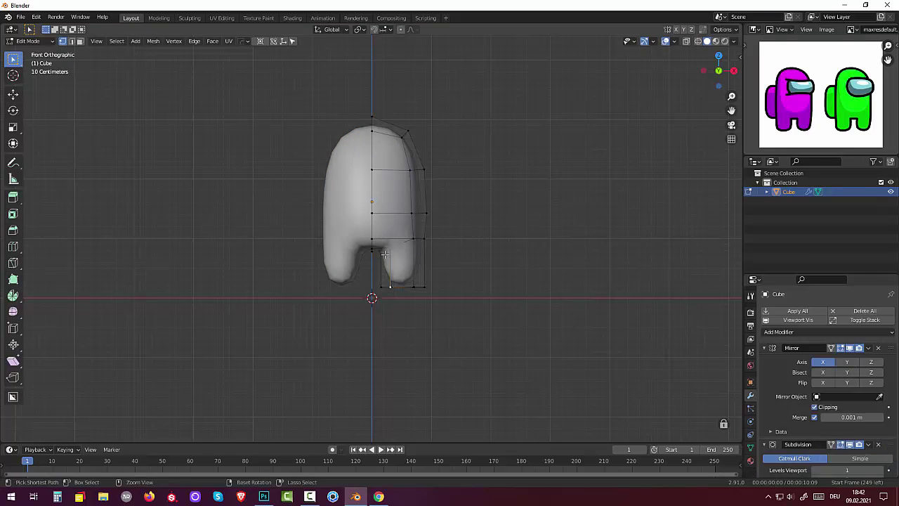
{"action": "key", "text": "ctrl+r"}
{"action": "left_click", "coordinate": [381, 260]}
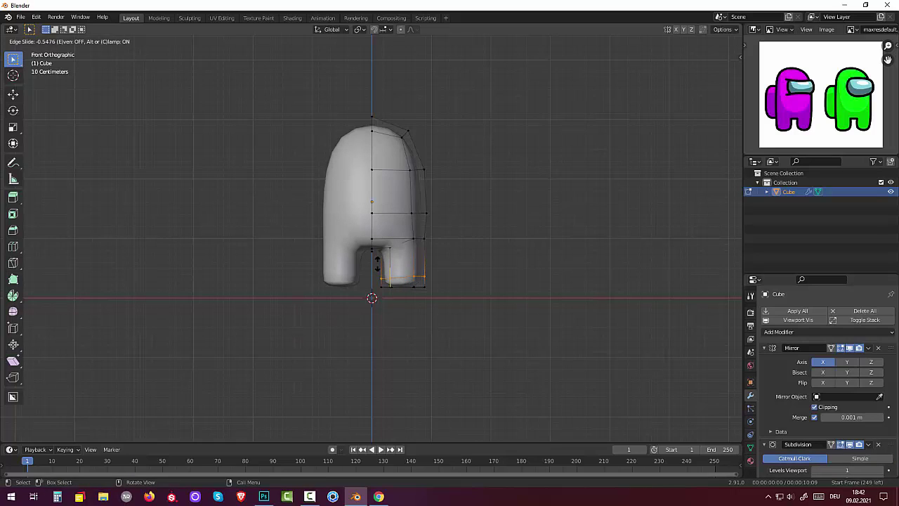
{"action": "left_click", "coordinate": [377, 262]}
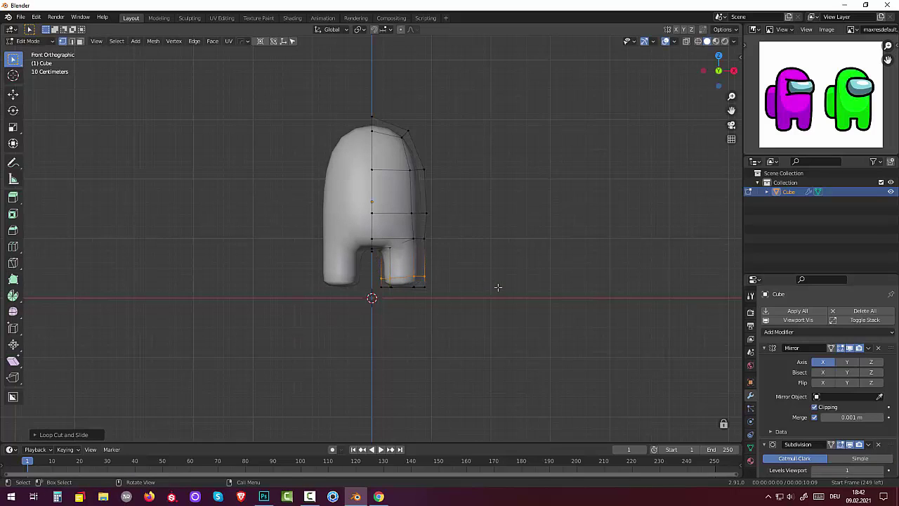
Flatten the new leg loop with S Z 0 and nudge it into place
{"action": "key", "text": "s"}
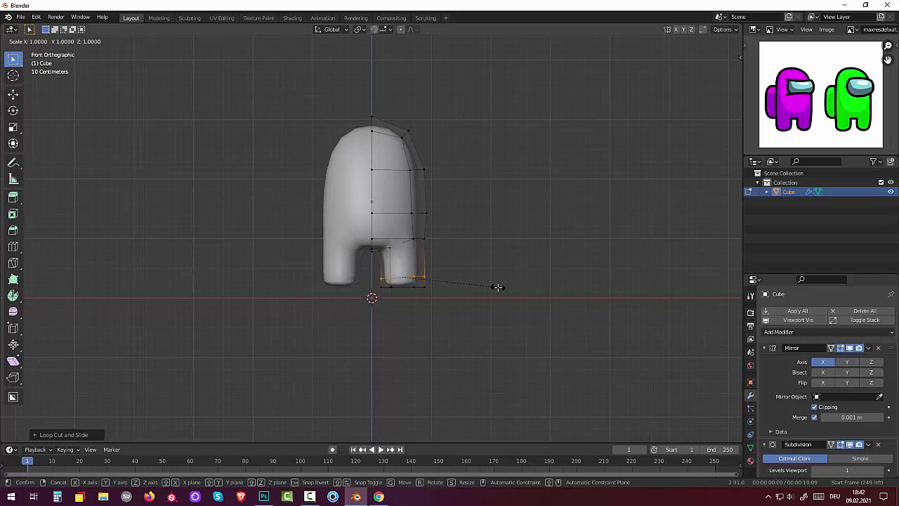
{"action": "type", "text": "z90"}
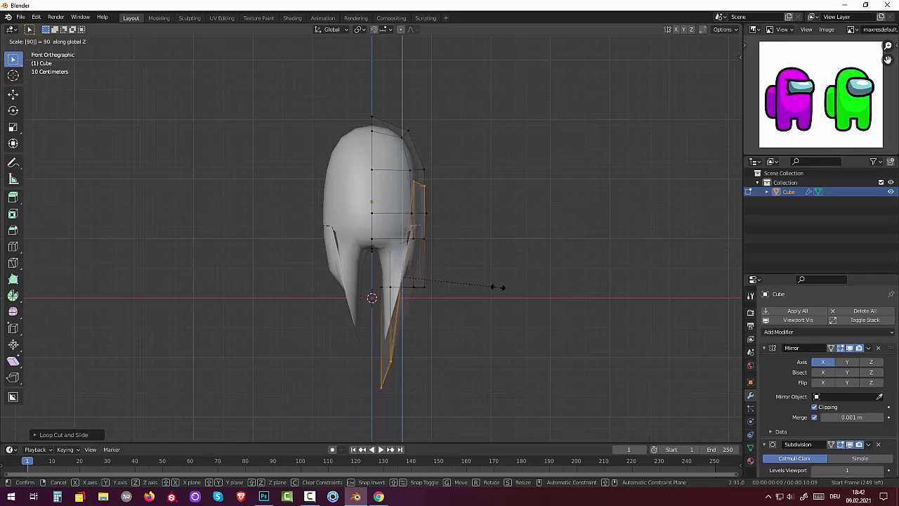
{"action": "key", "text": "Escape"}
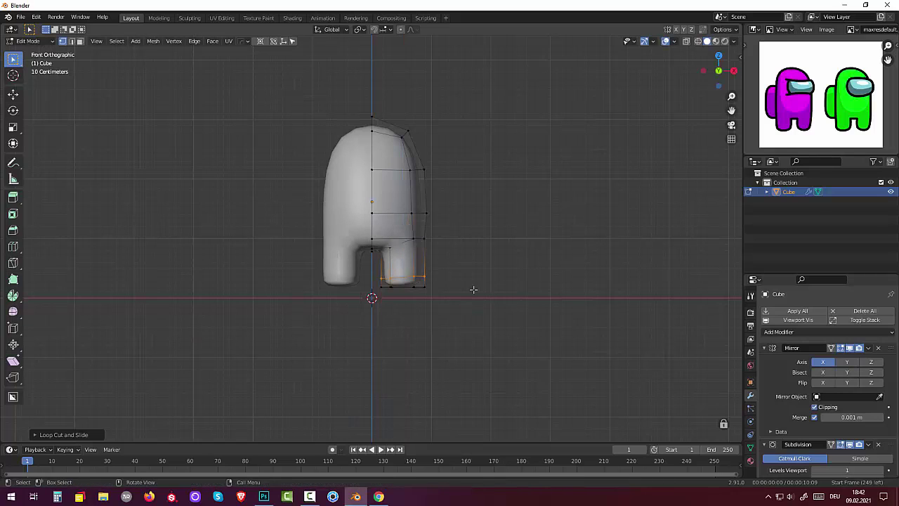
{"action": "type", "text": "sz"}
{"action": "type", "text": "0"}
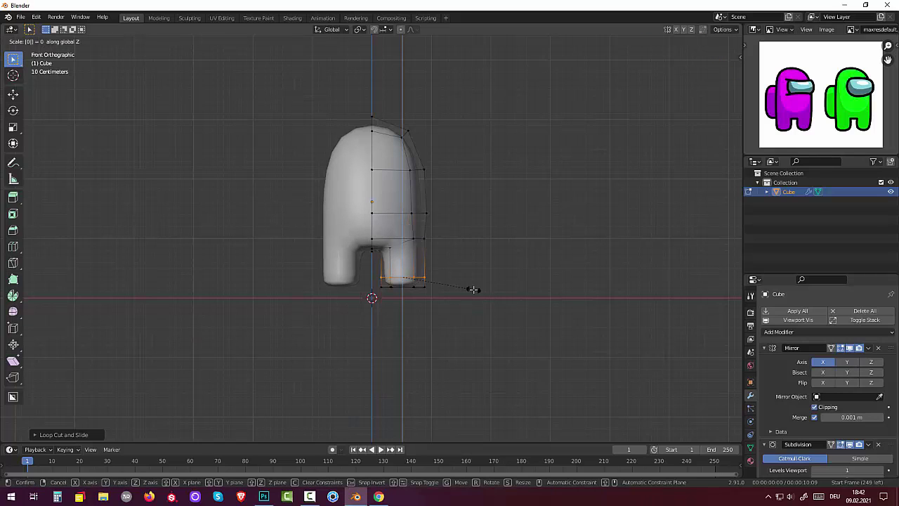
{"action": "key", "text": "Return"}
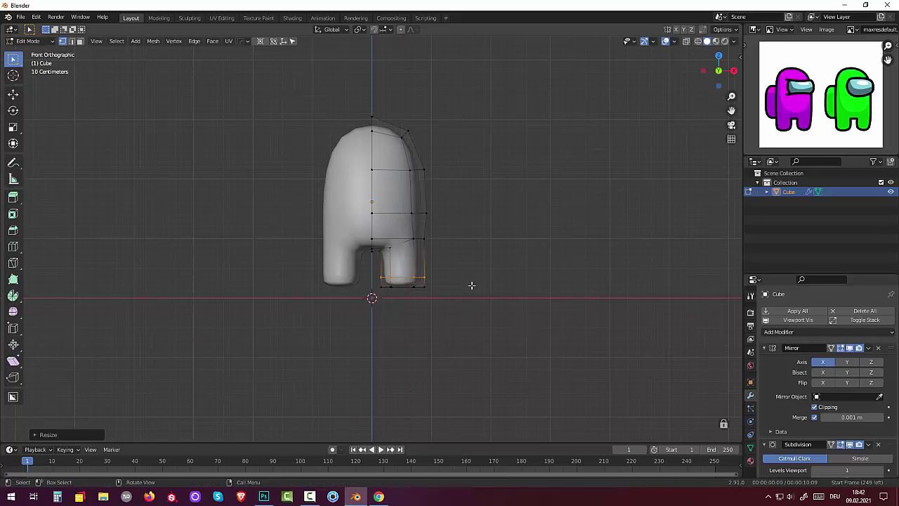
{"action": "key", "text": "g"}
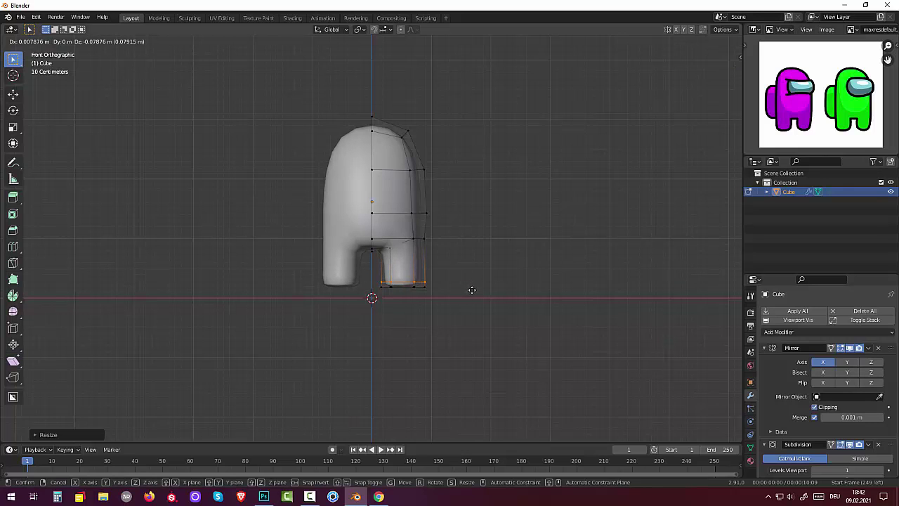
{"action": "left_click", "coordinate": [472, 290]}
{"action": "mouse_move", "coordinate": [476, 281]}
{"action": "middle_mouse_down"}
{"action": "mouse_move", "coordinate": [361, 292]}
{"action": "mouse_move", "coordinate": [379, 213]}
{"action": "mouse_move", "coordinate": [42, 92]}
{"action": "middle_mouse_up"}
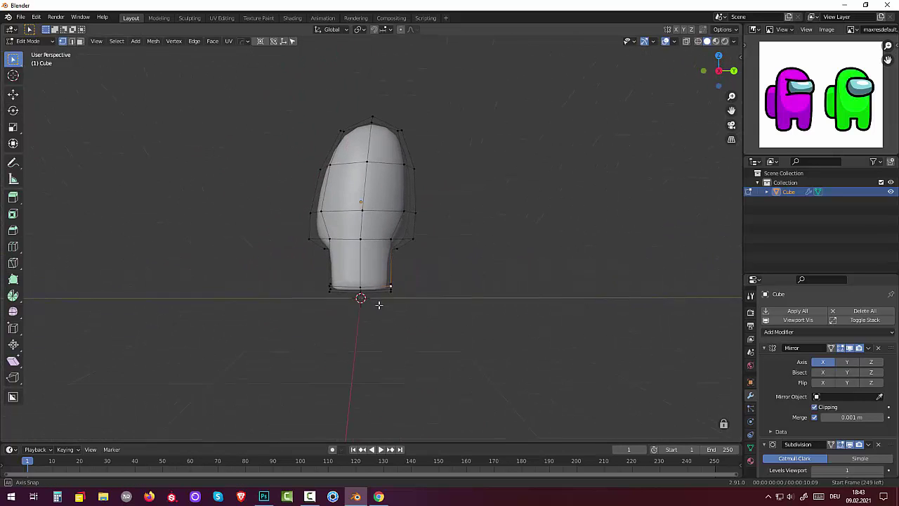
Scale the selected leg faces along Y to make the leg thinner front to back
{"action": "left_click", "coordinate": [80, 40]}
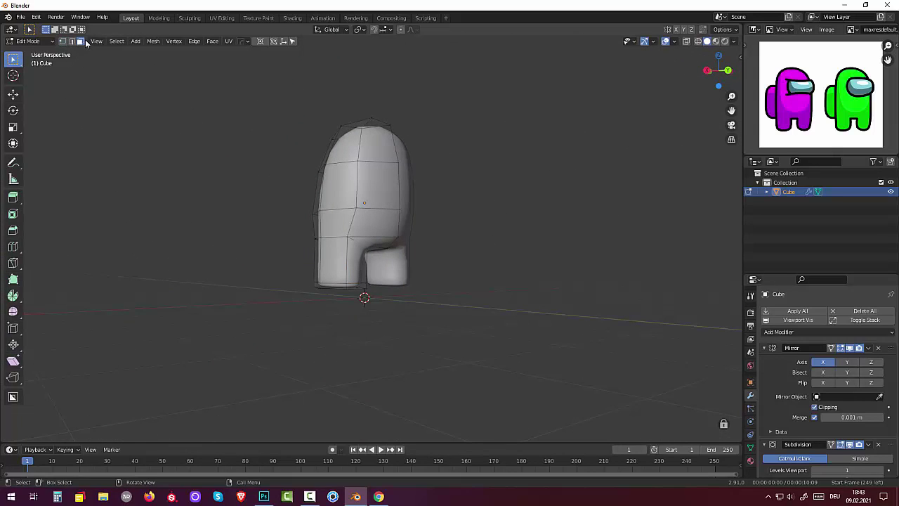
{"action": "middle_click_drag", "start_coordinate": [223, 207], "coordinate": [314, 281]}
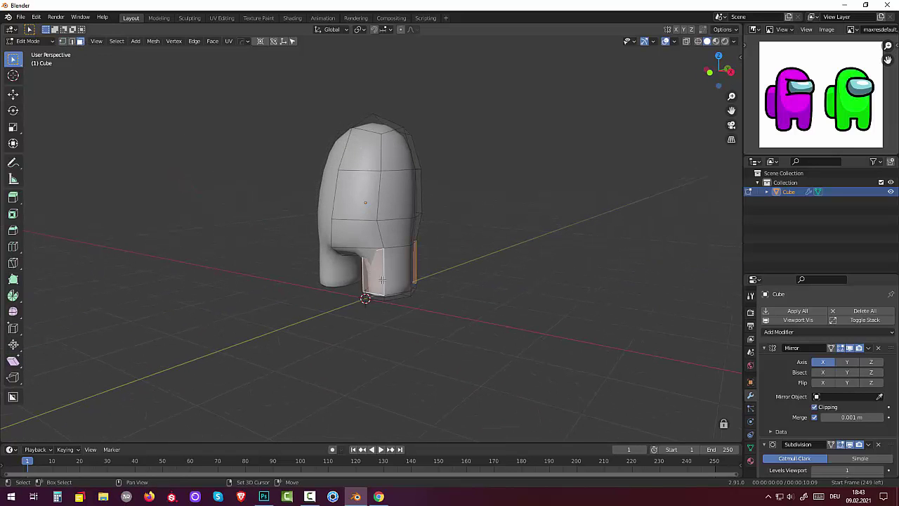
{"action": "middle_click_drag", "start_coordinate": [374, 272], "coordinate": [464, 302]}
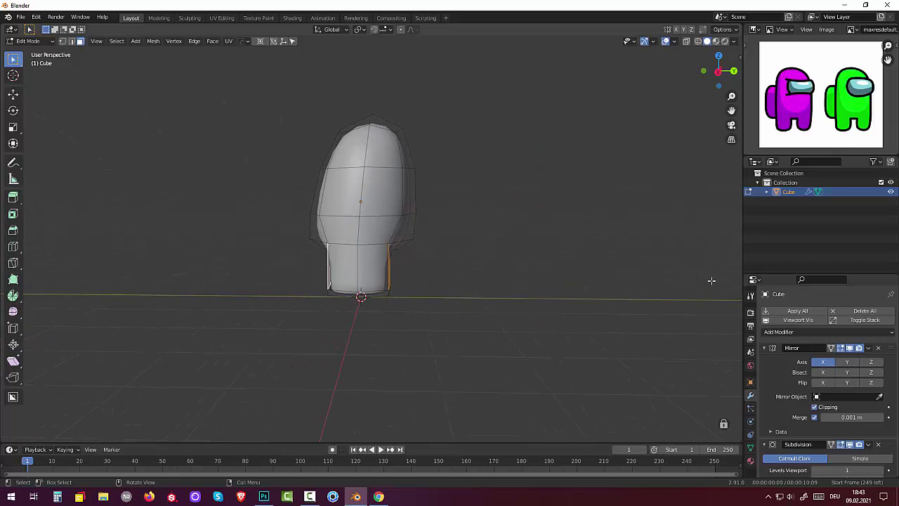
{"action": "key", "text": "s"}
{"action": "key", "text": "y"}
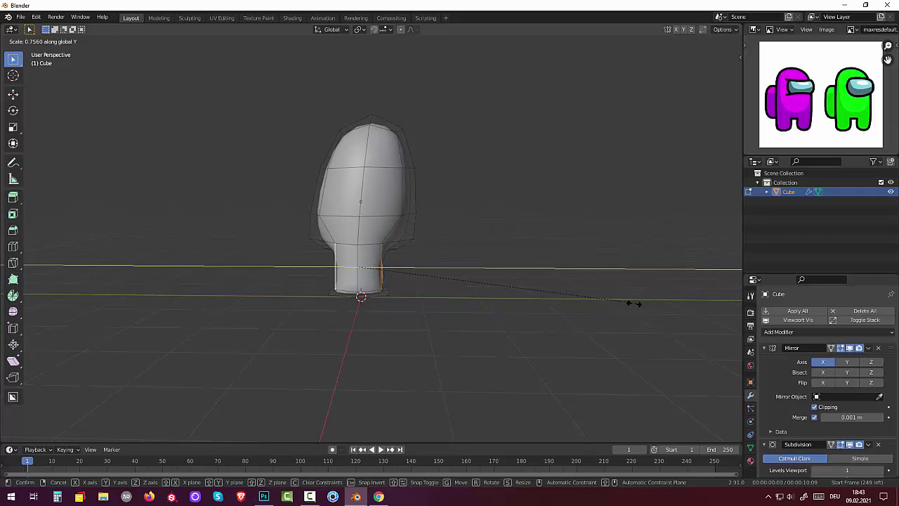
{"action": "left_click", "coordinate": [623, 303]}
{"action": "mouse_move", "coordinate": [595, 267]}
{"action": "middle_mouse_down"}
{"action": "mouse_move", "coordinate": [703, 277]}
{"action": "mouse_move", "coordinate": [130, 281]}
{"action": "mouse_move", "coordinate": [175, 261]}
{"action": "mouse_move", "coordinate": [251, 265]}
{"action": "mouse_move", "coordinate": [253, 275]}
{"action": "mouse_move", "coordinate": [289, 279]}
{"action": "mouse_move", "coordinate": [283, 260]}
{"action": "middle_mouse_up"}
{"action": "mouse_move", "coordinate": [195, 260]}
{"action": "middle_mouse_down"}
{"action": "mouse_move", "coordinate": [86, 283]}
{"action": "mouse_move", "coordinate": [136, 317]}
{"action": "mouse_move", "coordinate": [161, 306]}
{"action": "middle_mouse_up"}
{"action": "left_click", "coordinate": [171, 307]}
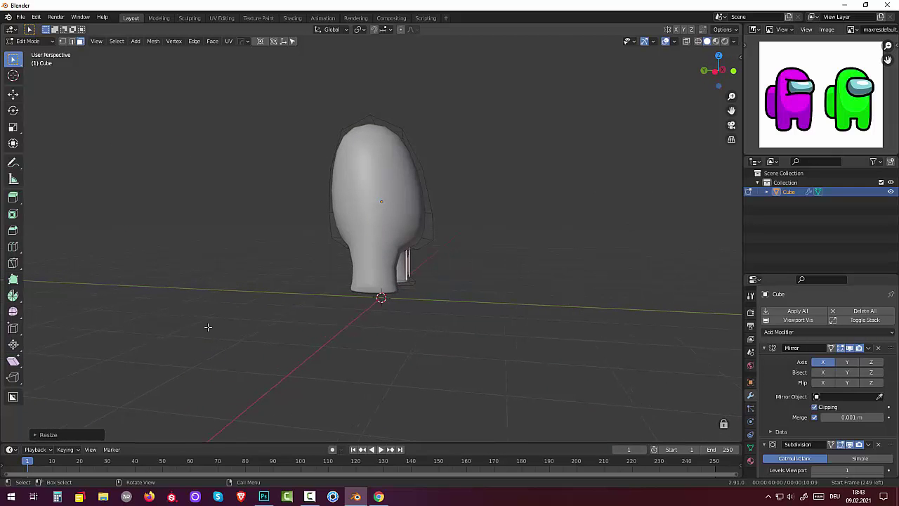
{"action": "mouse_move", "coordinate": [403, 330]}
{"action": "middle_mouse_down"}
{"action": "mouse_move", "coordinate": [325, 328]}
{"action": "mouse_move", "coordinate": [316, 335]}
{"action": "middle_mouse_up"}
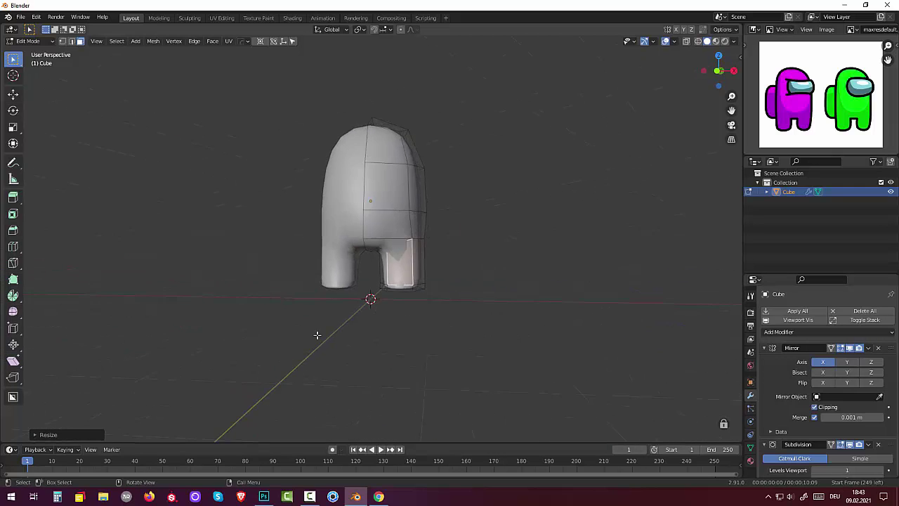
Raise the leg's bottom outer edge about 0.08 m along Z
{"action": "left_click", "coordinate": [417, 286]}
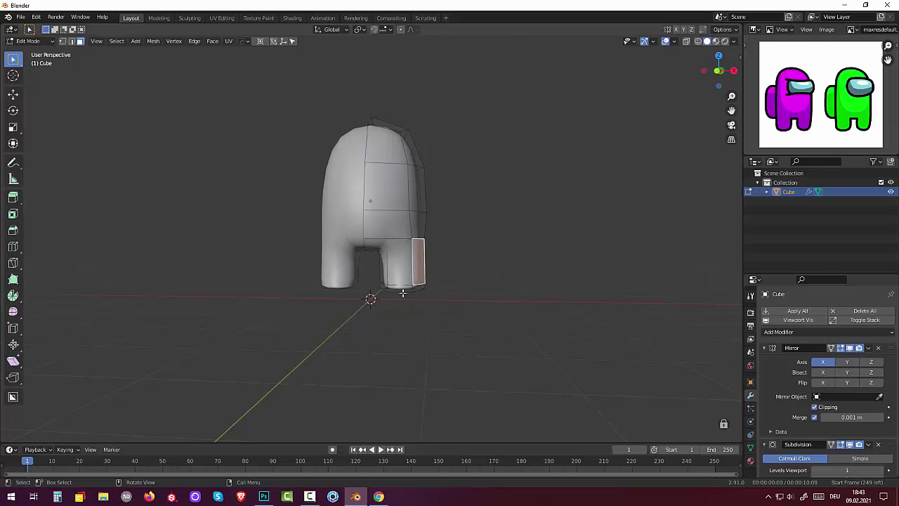
{"action": "key", "text": "2"}
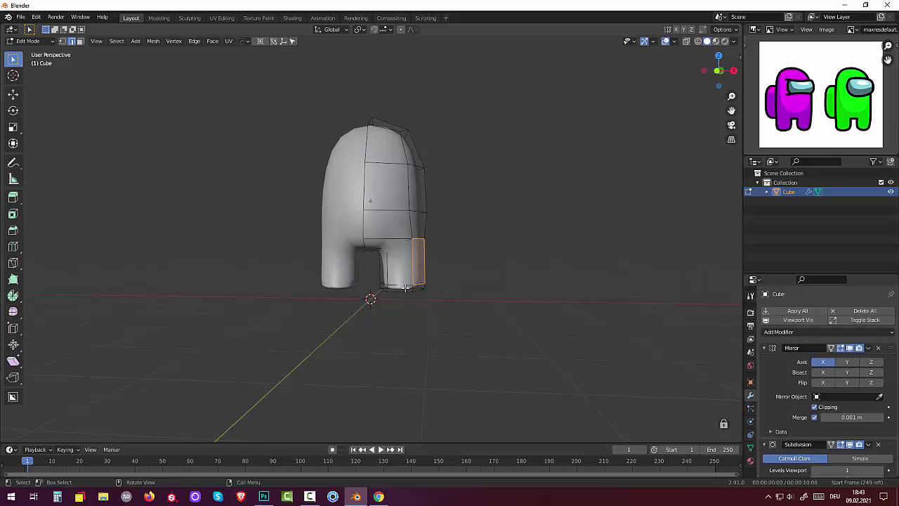
{"action": "left_click", "coordinate": [406, 286]}
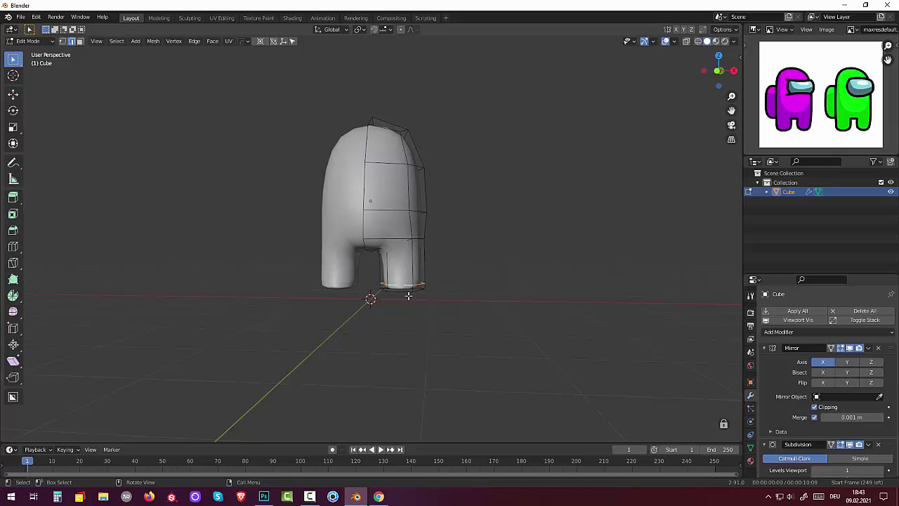
{"action": "key", "text": "g"}
{"action": "key", "text": "z"}
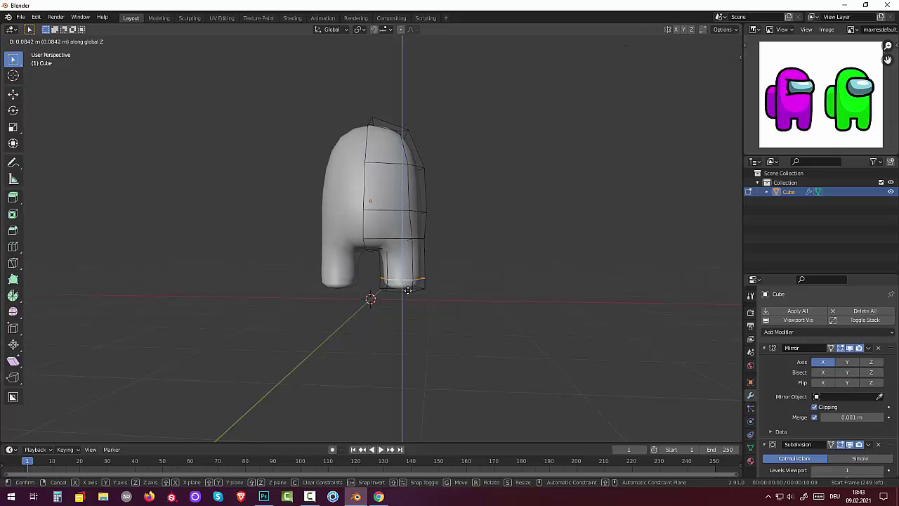
{"action": "left_click", "coordinate": [407, 290]}
{"action": "left_click", "coordinate": [428, 347]}
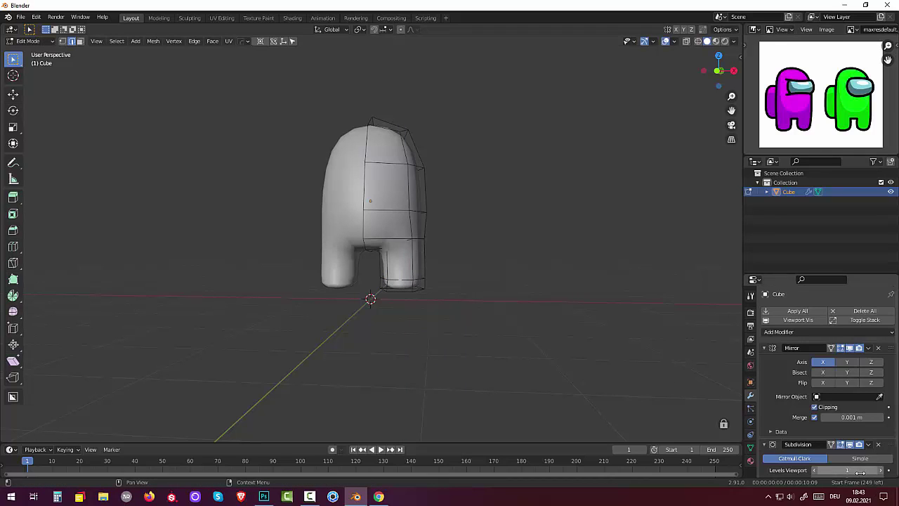
Set the Subdivision viewport level to 2 and switch to Object Mode
{"action": "left_click", "coordinate": [881, 471]}
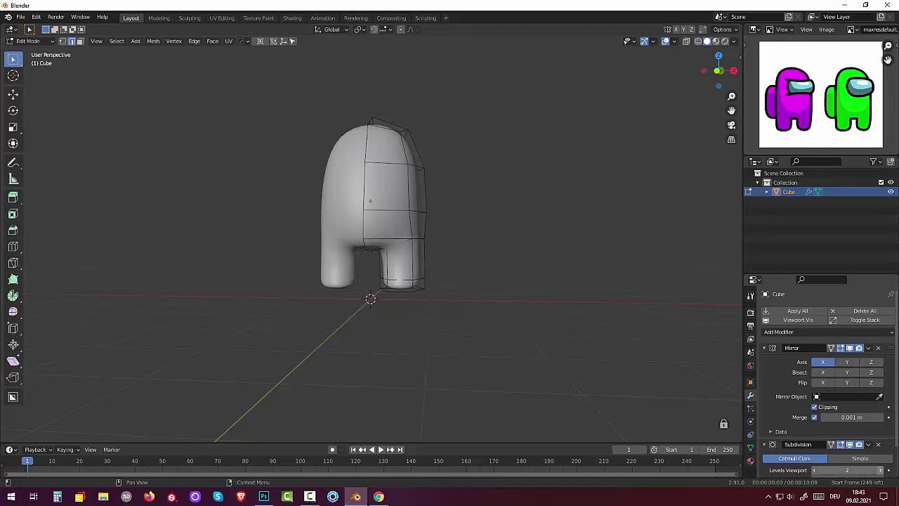
{"action": "left_click", "coordinate": [50, 41]}
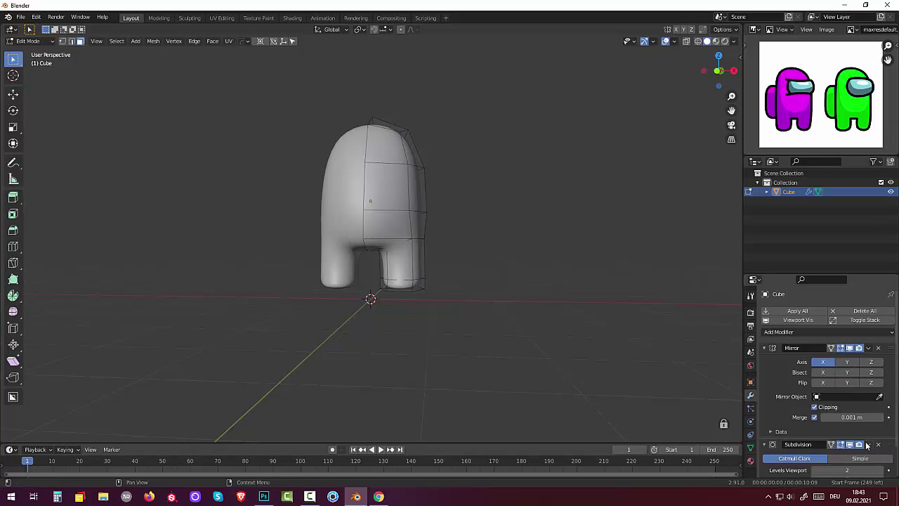
{"action": "left_click", "coordinate": [869, 445]}
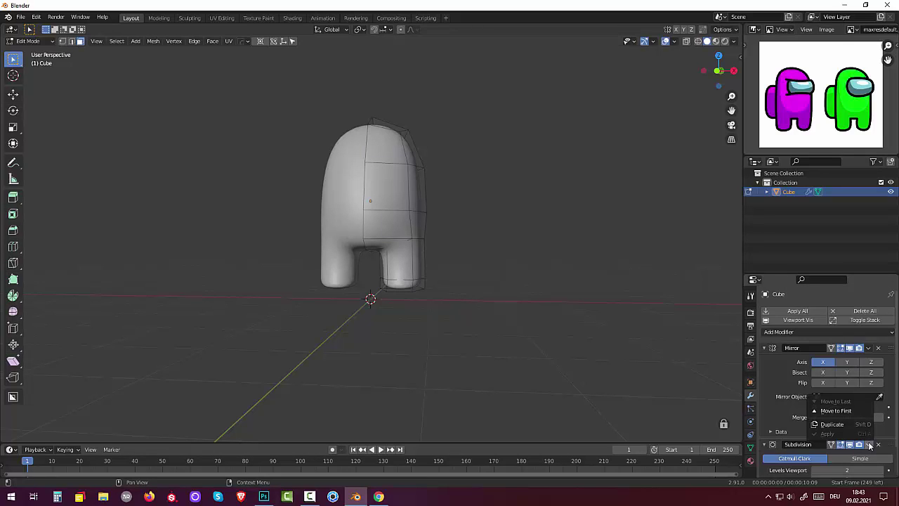
{"action": "left_click", "coordinate": [28, 40]}
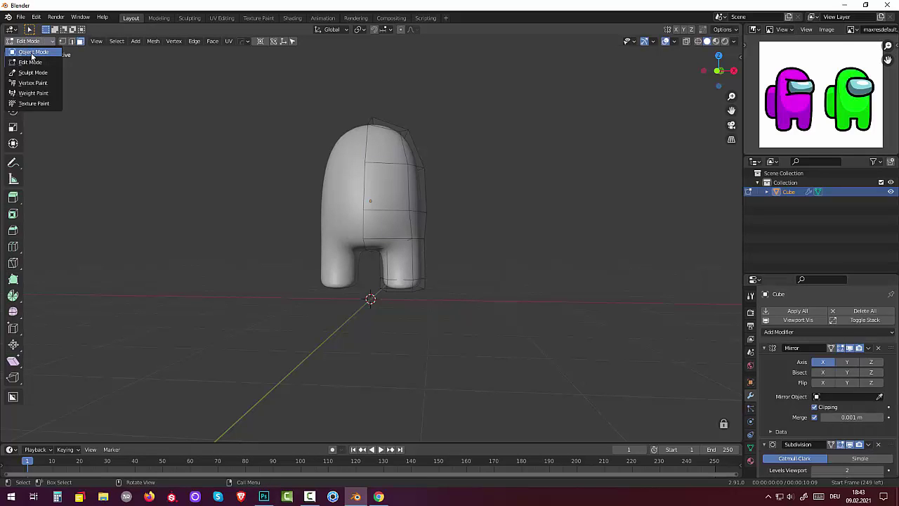
{"action": "left_click", "coordinate": [31, 52]}
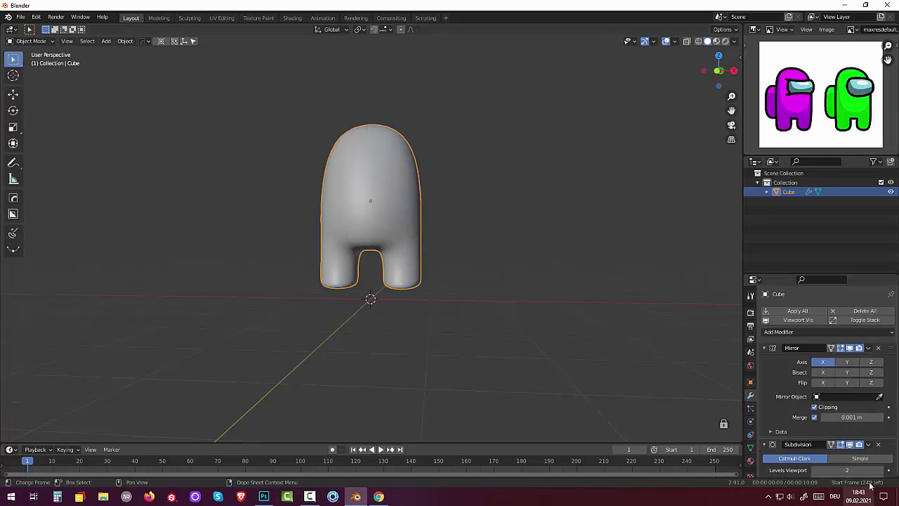
Apply the Subdivision modifier, then undo the apply with Ctrl+Z
{"action": "left_click", "coordinate": [869, 446]}
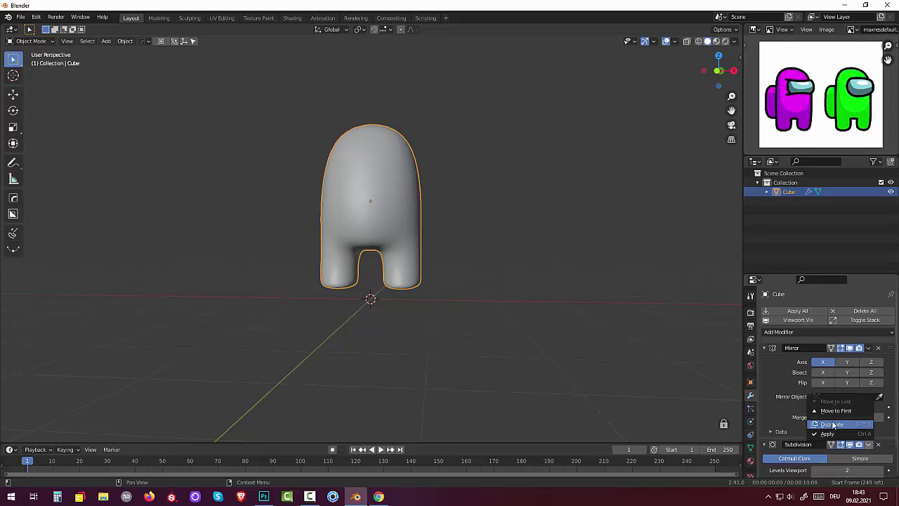
{"action": "left_click", "coordinate": [833, 426]}
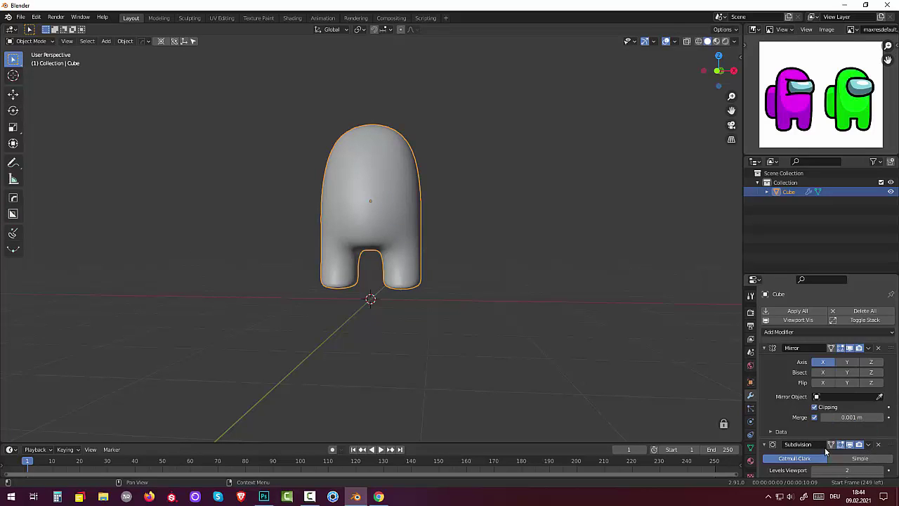
{"action": "left_click", "coordinate": [868, 446]}
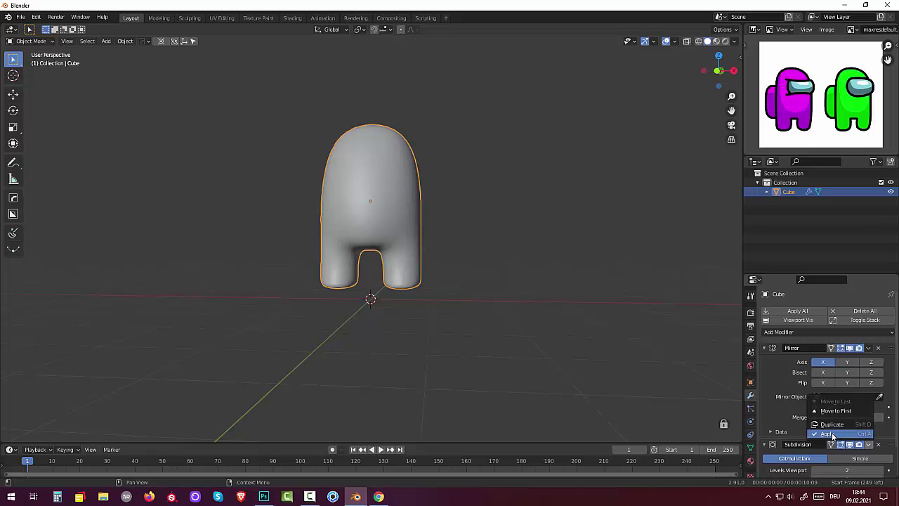
{"action": "left_click", "coordinate": [832, 435]}
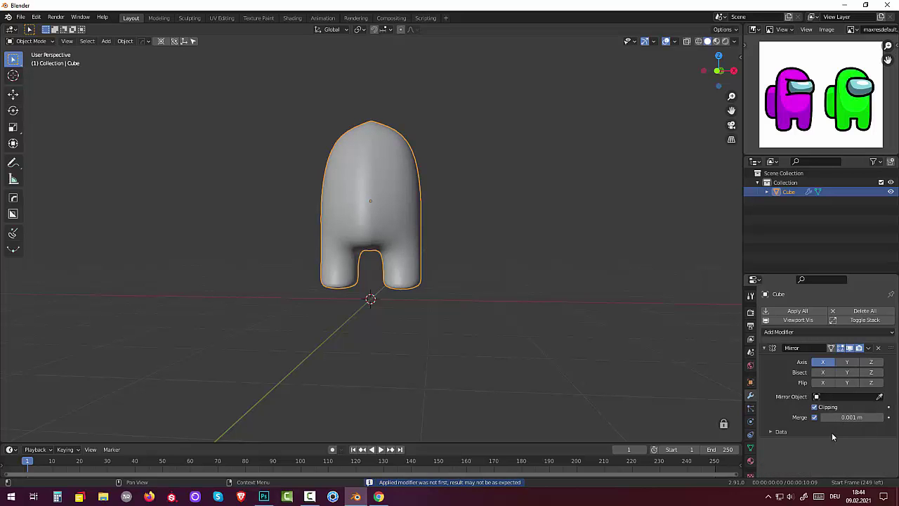
{"action": "mouse_move", "coordinate": [667, 387]}
{"action": "middle_mouse_down"}
{"action": "mouse_move", "coordinate": [568, 397]}
{"action": "mouse_move", "coordinate": [638, 393]}
{"action": "middle_mouse_up"}
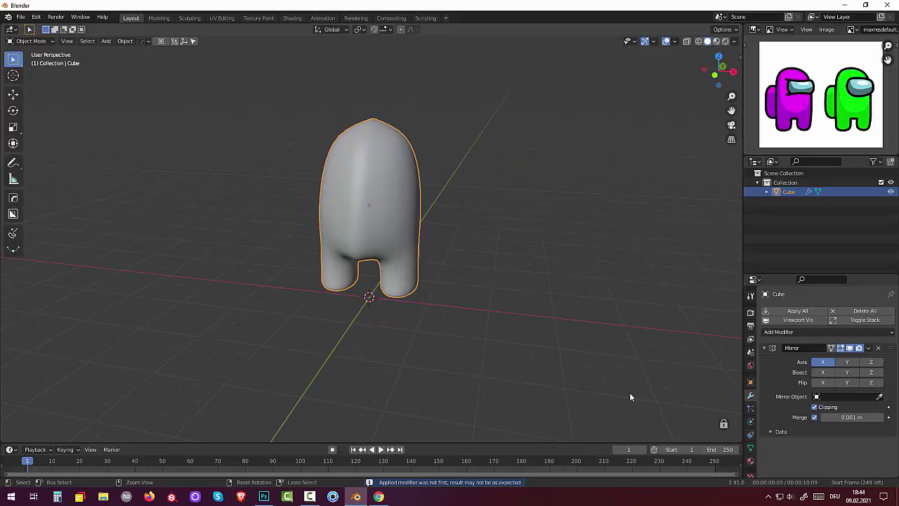
{"action": "key", "text": "ctrl+z"}
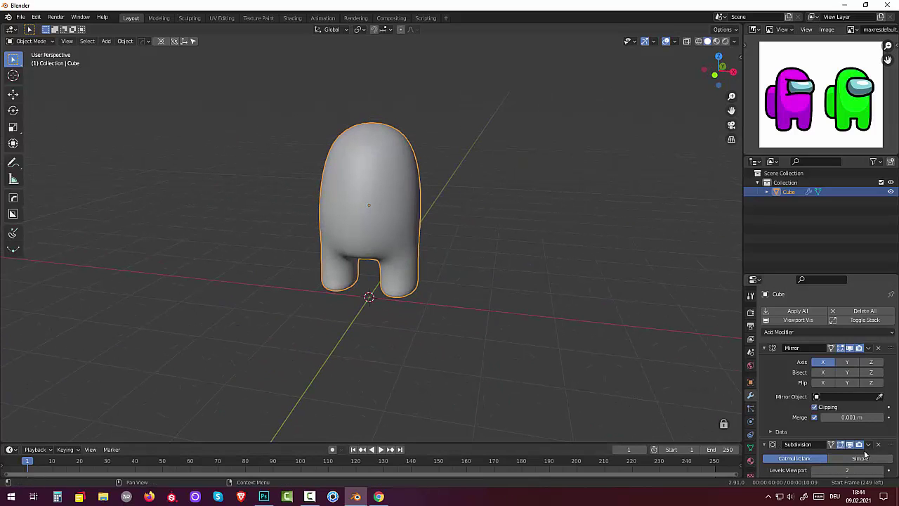
Try moving Subdivision above Mirror and changing its level, then undo the reordering
{"action": "left_click_drag", "start_coordinate": [889, 445], "coordinate": [885, 336]}
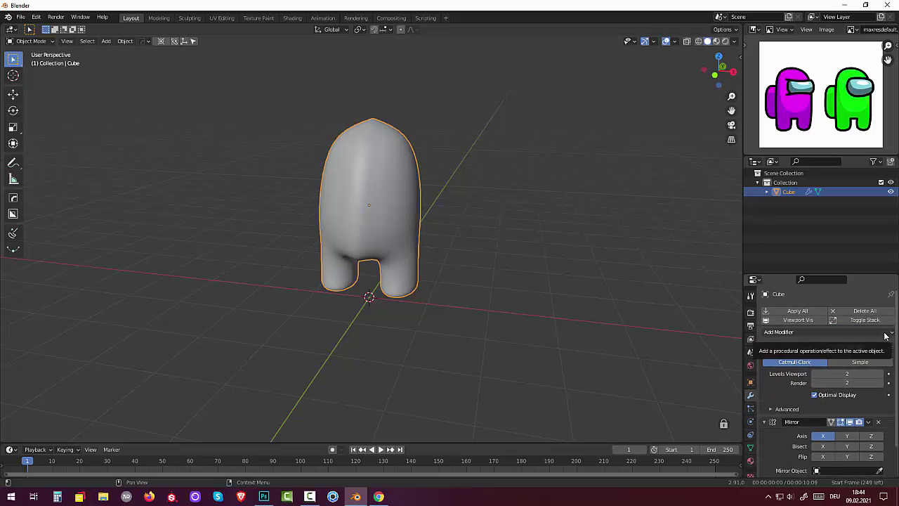
{"action": "left_click", "coordinate": [815, 373]}
{"action": "left_click", "coordinate": [814, 373]}
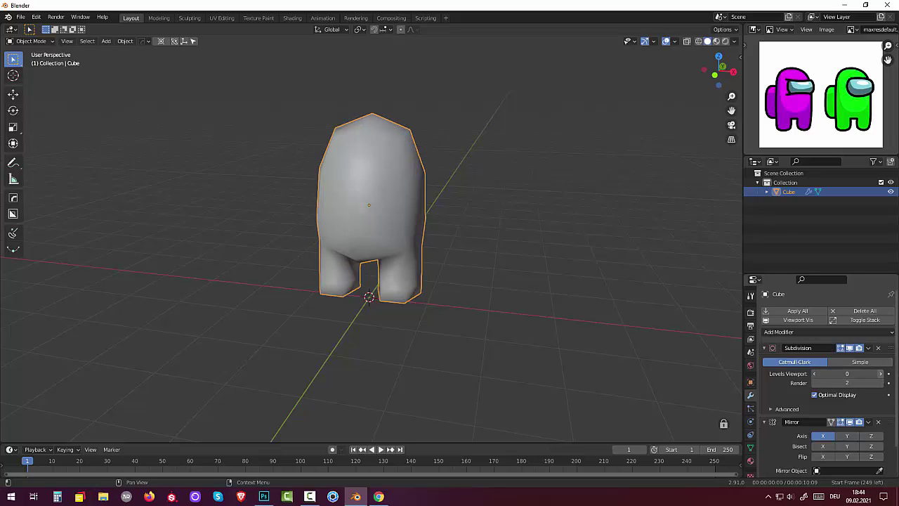
{"action": "left_click_drag", "start_coordinate": [815, 378], "coordinate": [843, 377]}
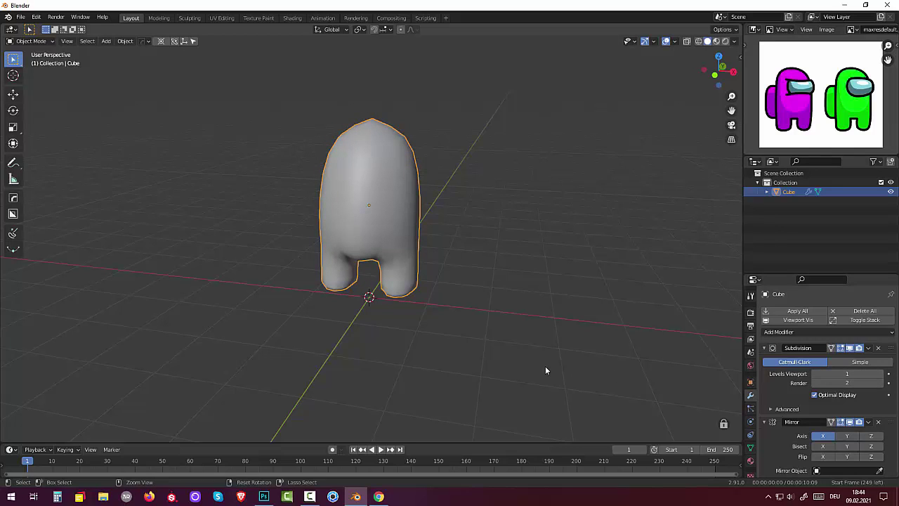
{"action": "key", "text": "ctrl+z"}
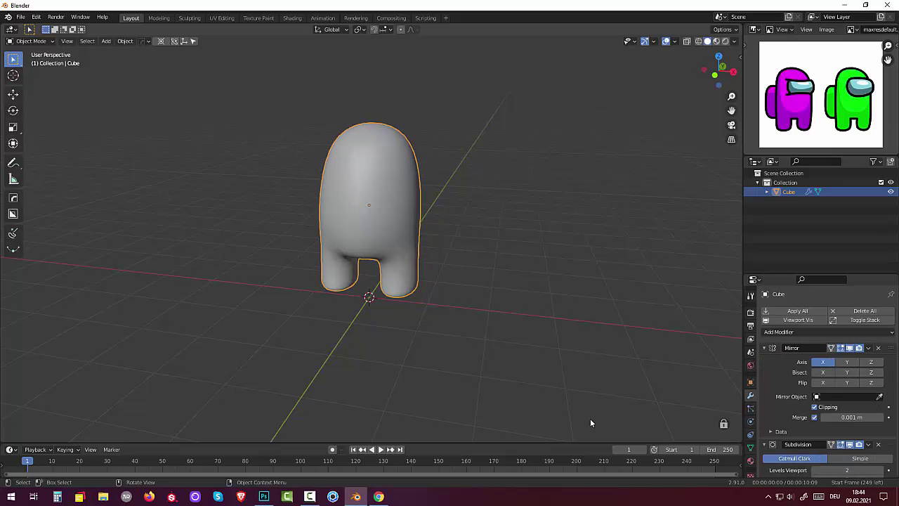
{"action": "mouse_move", "coordinate": [477, 299]}
{"action": "middle_mouse_down"}
{"action": "mouse_move", "coordinate": [391, 303]}
{"action": "mouse_move", "coordinate": [442, 302]}
{"action": "middle_mouse_up"}
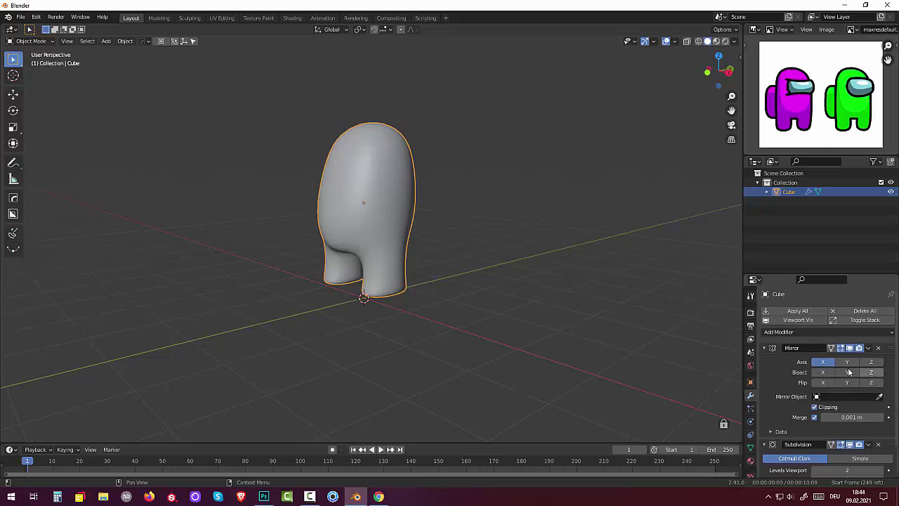
Apply the Mirror modifier first, then the Subdivision modifier
{"action": "left_click", "coordinate": [869, 349]}
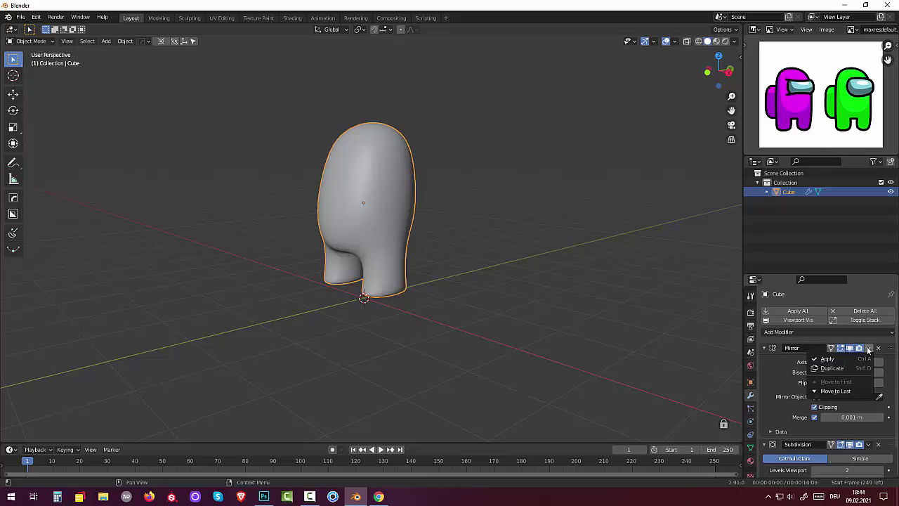
{"action": "left_click", "coordinate": [836, 359]}
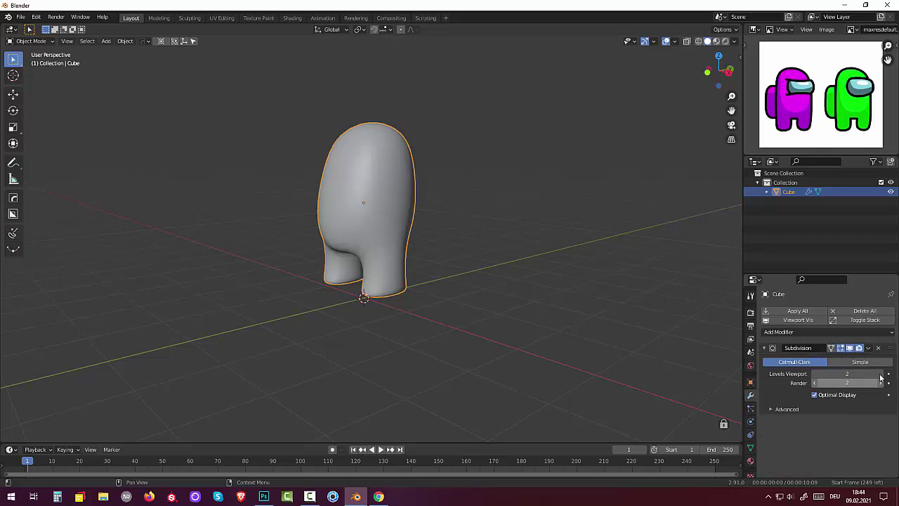
{"action": "left_click", "coordinate": [869, 348]}
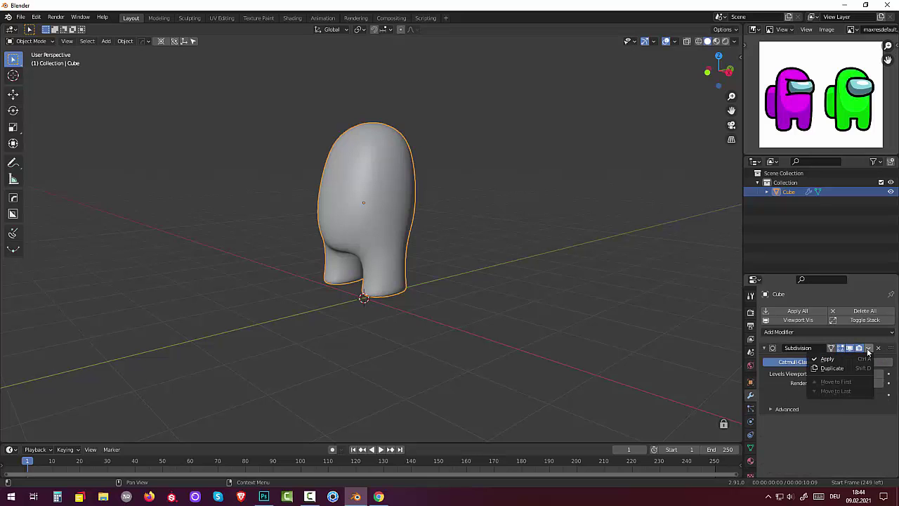
{"action": "left_click", "coordinate": [830, 358]}
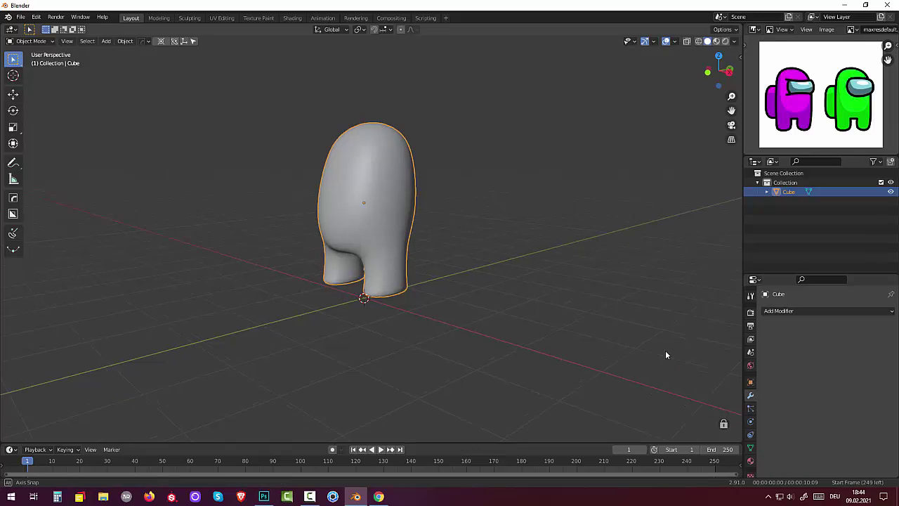
{"action": "mouse_move", "coordinate": [666, 355]}
{"action": "middle_mouse_down"}
{"action": "mouse_move", "coordinate": [676, 373]}
{"action": "mouse_move", "coordinate": [93, 150]}
{"action": "middle_mouse_up"}
Enter Edit Mode and box-select the faces across the upper front of the body
{"action": "left_click", "coordinate": [40, 40]}
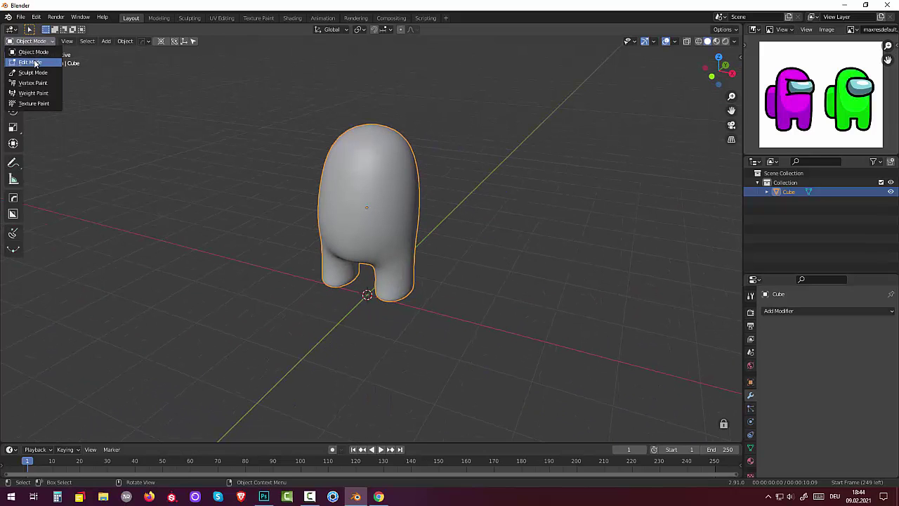
{"action": "left_click", "coordinate": [28, 60]}
{"action": "middle_click_drag", "start_coordinate": [383, 190], "coordinate": [402, 188]}
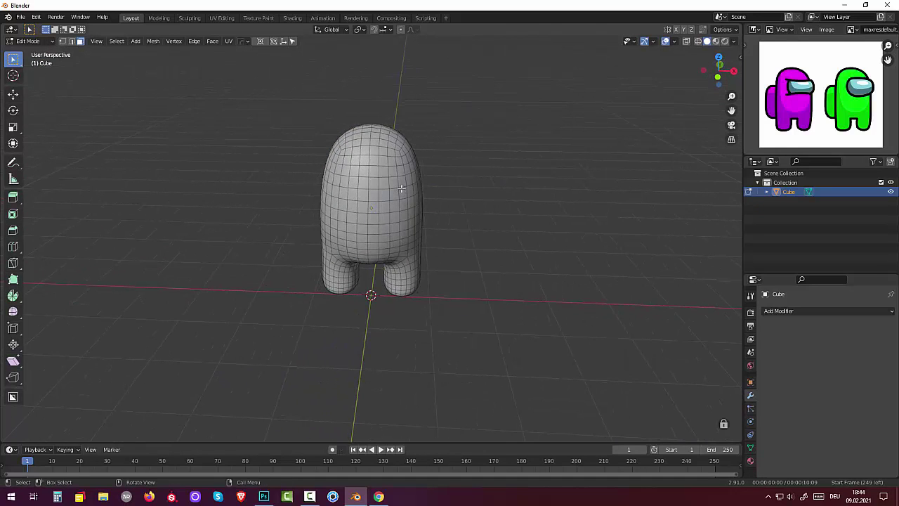
{"action": "key", "text": "b"}
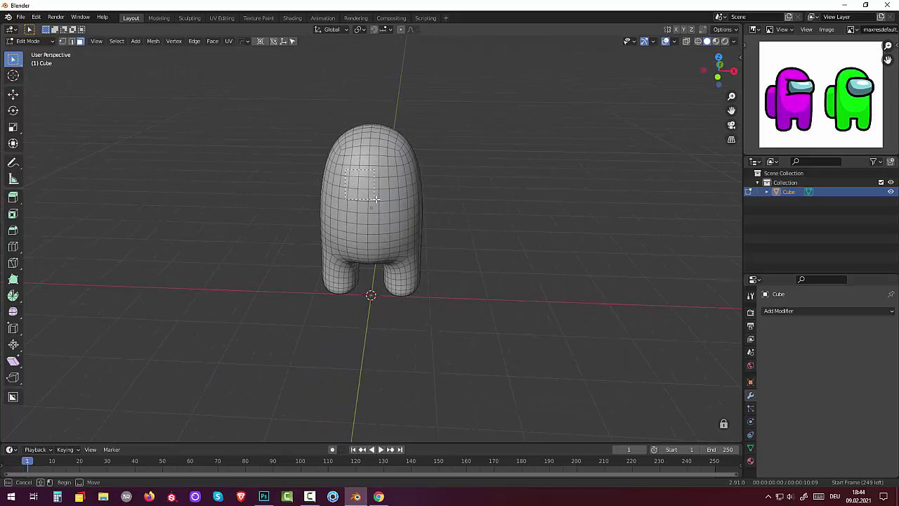
{"action": "left_click_drag", "start_coordinate": [397, 198], "coordinate": [397, 199]}
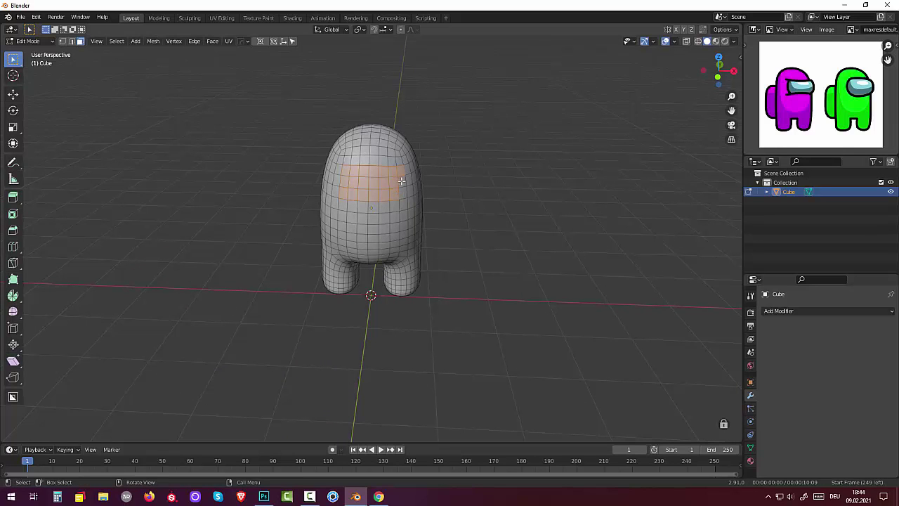
{"action": "key", "text": "shift"}
{"action": "mouse_move", "coordinate": [451, 236]}
{"action": "middle_mouse_down"}
{"action": "mouse_move", "coordinate": [464, 243]}
{"action": "mouse_move", "coordinate": [460, 226]}
{"action": "middle_mouse_up"}
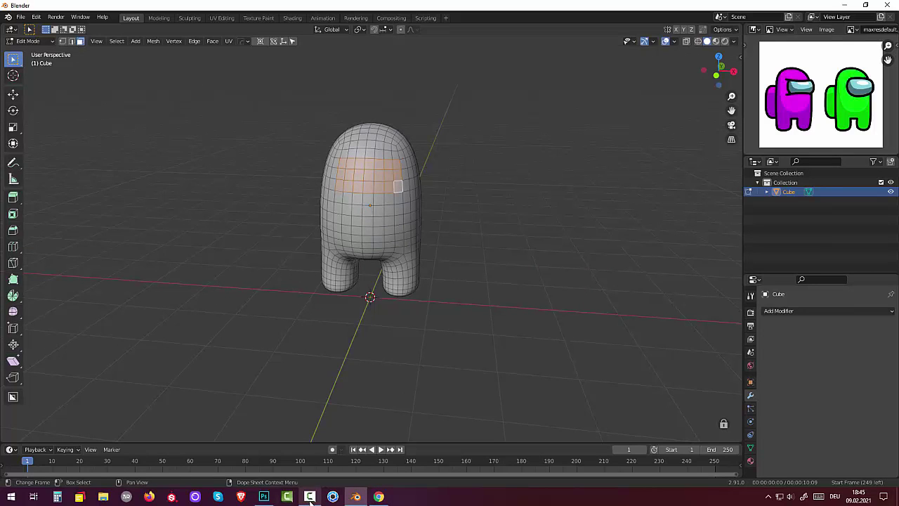
{"action": "mouse_move", "coordinate": [310, 497]}
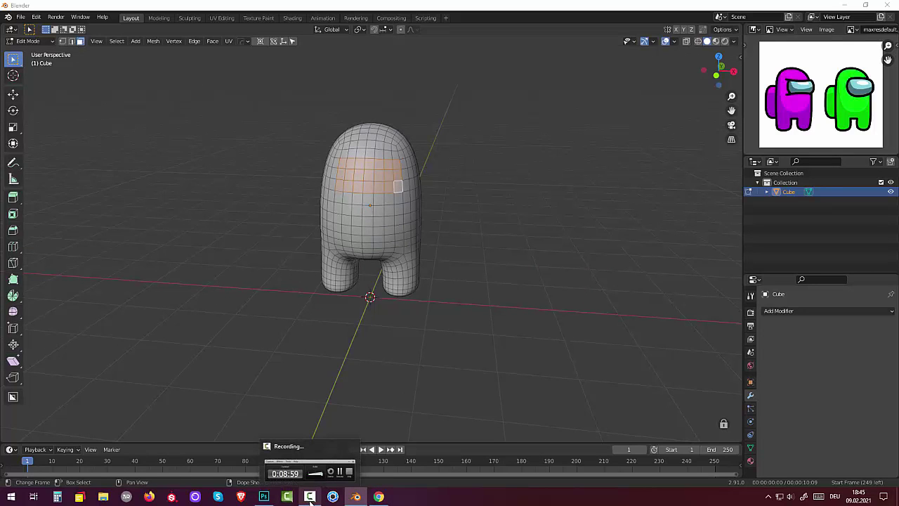
{"action": "left_click", "coordinate": [310, 496]}
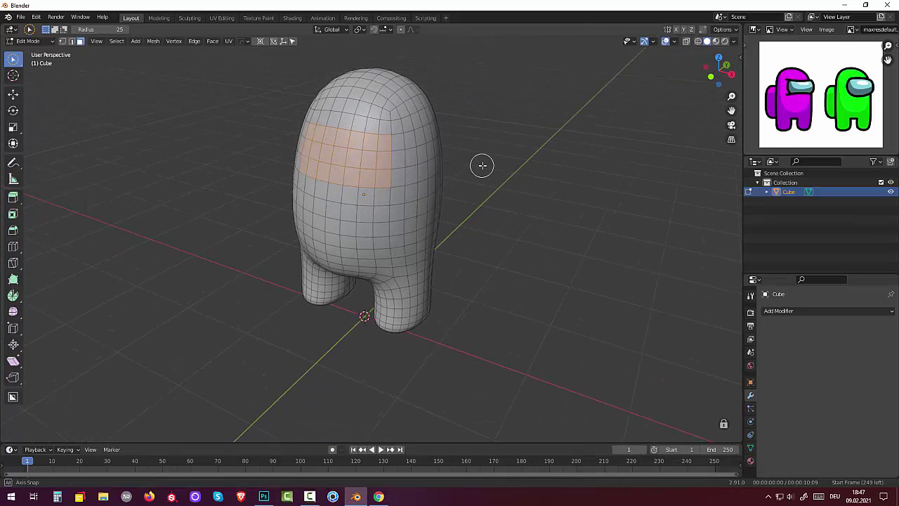
Inset the upper front faces and extrude them inward into the head
{"action": "middle_click_drag", "start_coordinate": [481, 165], "coordinate": [492, 165]}
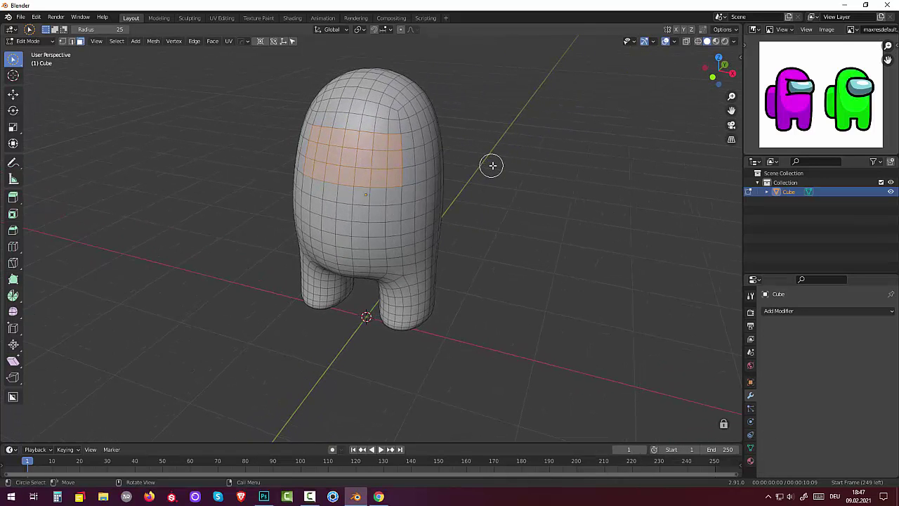
{"action": "key", "text": "i"}
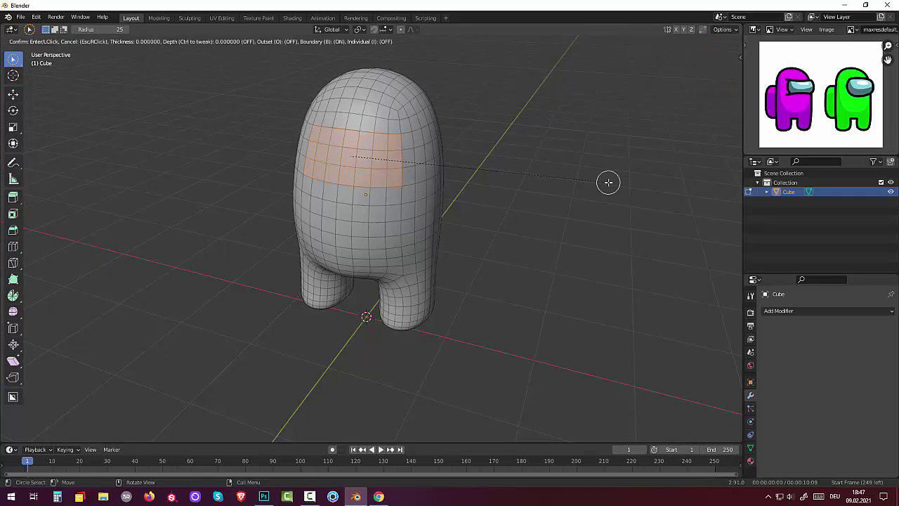
{"action": "left_click", "coordinate": [606, 183]}
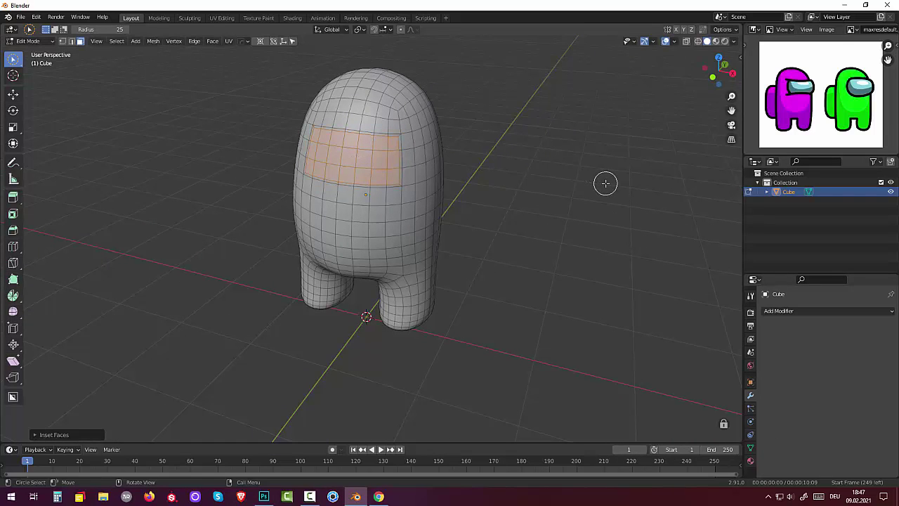
{"action": "middle_click_drag", "start_coordinate": [603, 185], "coordinate": [534, 201]}
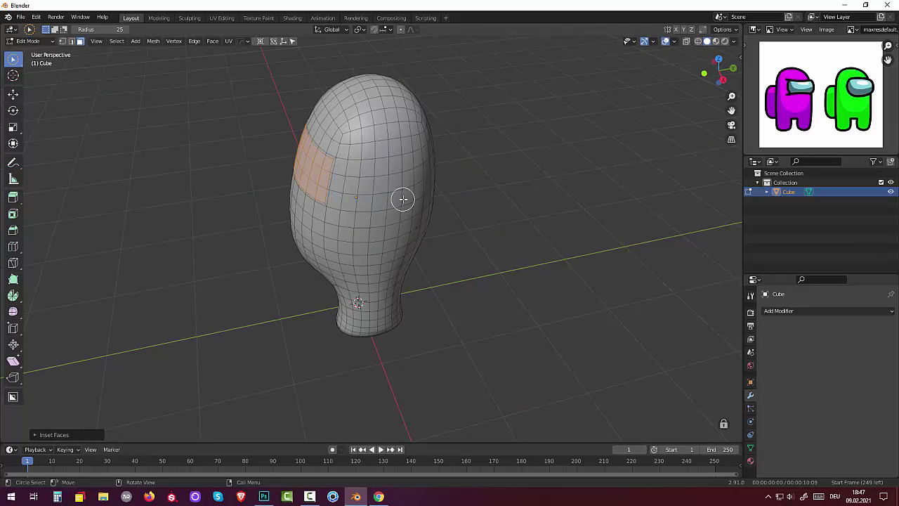
{"action": "key", "text": "e"}
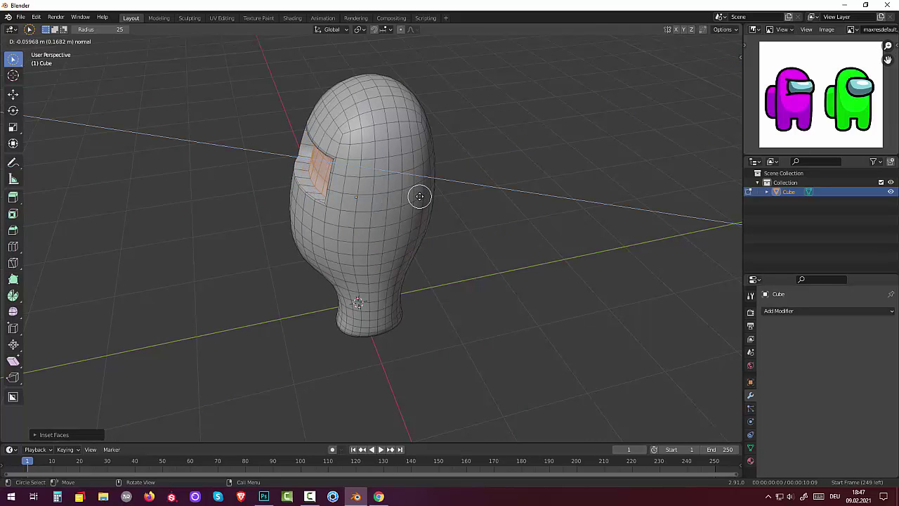
{"action": "left_click", "coordinate": [419, 196]}
{"action": "mouse_move", "coordinate": [419, 196]}
{"action": "middle_mouse_down"}
{"action": "mouse_move", "coordinate": [472, 159]}
{"action": "mouse_move", "coordinate": [518, 155]}
{"action": "mouse_move", "coordinate": [510, 172]}
{"action": "middle_mouse_up"}
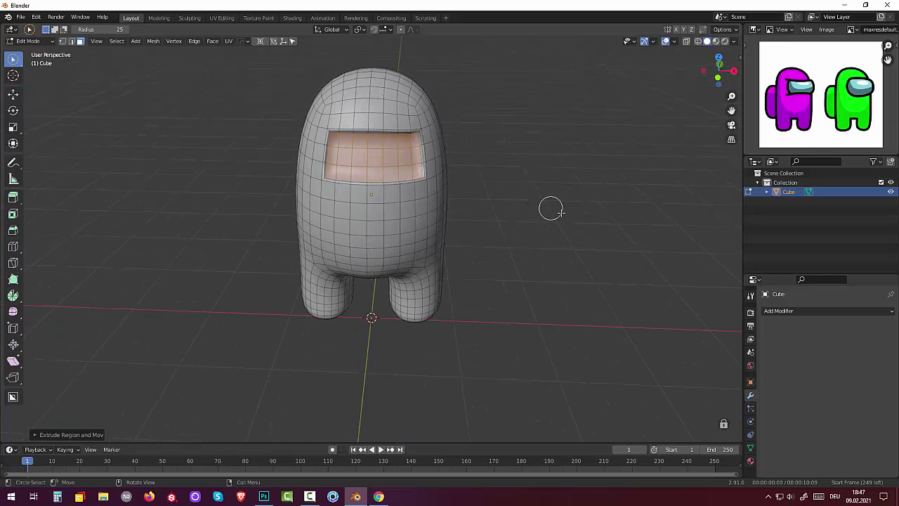
Inset the visor faces again, extrude them outward, and adjust their position
{"action": "key", "text": "i"}
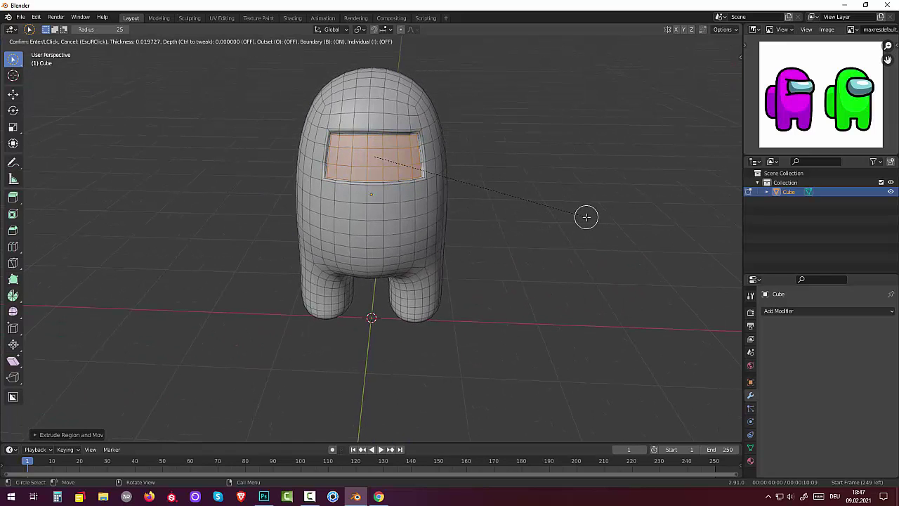
{"action": "left_click", "coordinate": [586, 217]}
{"action": "middle_click_drag", "start_coordinate": [584, 215], "coordinate": [485, 227]}
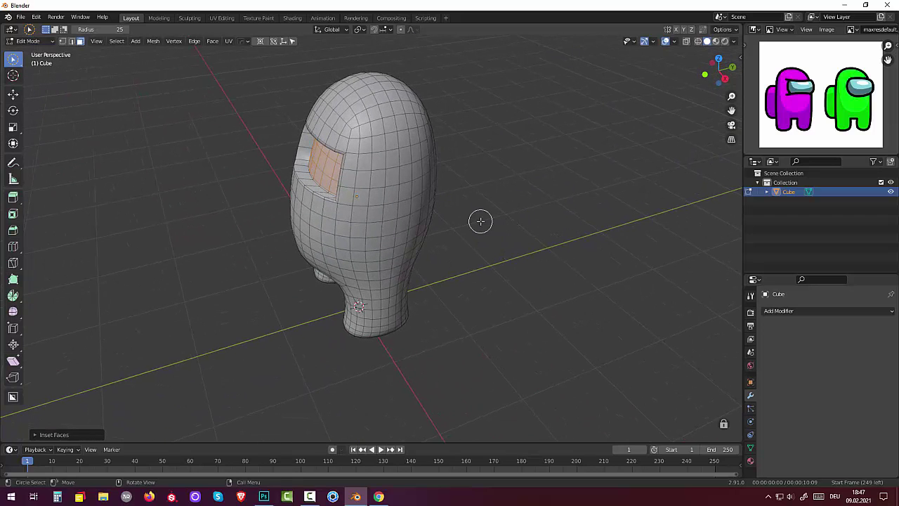
{"action": "key", "text": "e"}
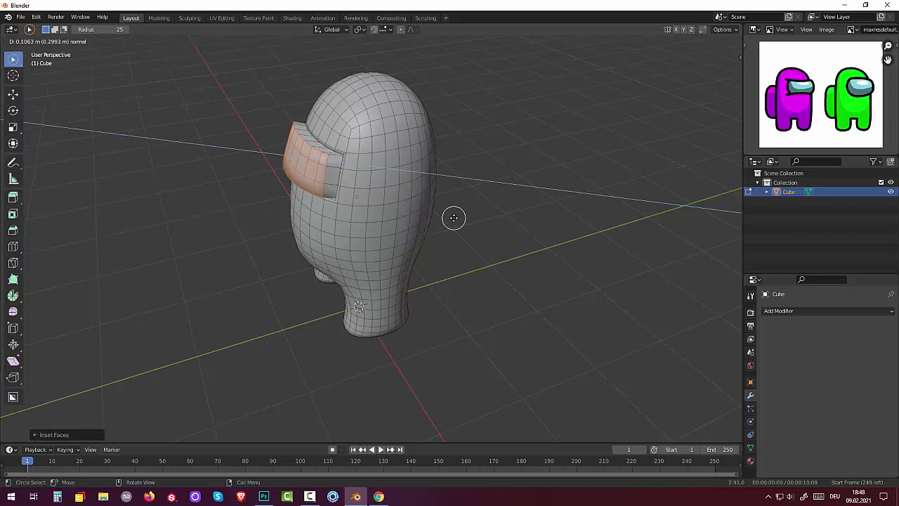
{"action": "left_click", "coordinate": [454, 217]}
{"action": "mouse_move", "coordinate": [452, 215]}
{"action": "middle_mouse_down"}
{"action": "mouse_move", "coordinate": [496, 192]}
{"action": "mouse_move", "coordinate": [580, 176]}
{"action": "mouse_move", "coordinate": [634, 201]}
{"action": "mouse_move", "coordinate": [642, 237]}
{"action": "mouse_move", "coordinate": [539, 220]}
{"action": "mouse_move", "coordinate": [443, 224]}
{"action": "mouse_move", "coordinate": [433, 203]}
{"action": "middle_mouse_up"}
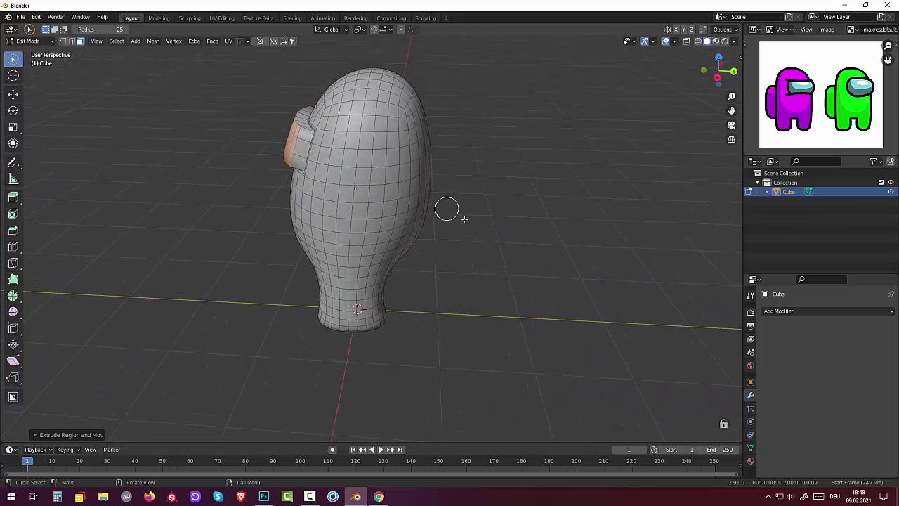
{"action": "key", "text": "g"}
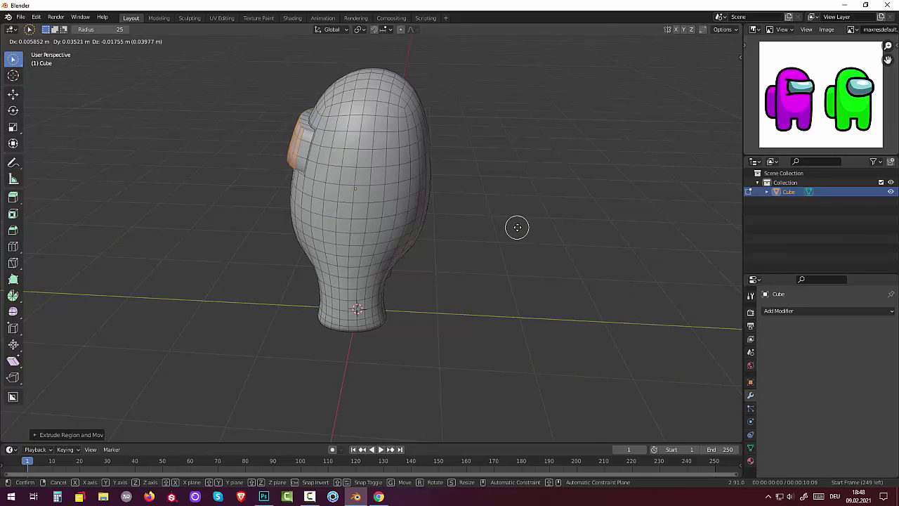
{"action": "left_click", "coordinate": [517, 227]}
{"action": "left_click", "coordinate": [501, 233]}
{"action": "mouse_move", "coordinate": [502, 233]}
{"action": "middle_mouse_down"}
{"action": "mouse_move", "coordinate": [600, 221]}
{"action": "mouse_move", "coordinate": [601, 232]}
{"action": "mouse_move", "coordinate": [442, 235]}
{"action": "mouse_move", "coordinate": [411, 209]}
{"action": "mouse_move", "coordinate": [413, 220]}
{"action": "middle_mouse_up"}
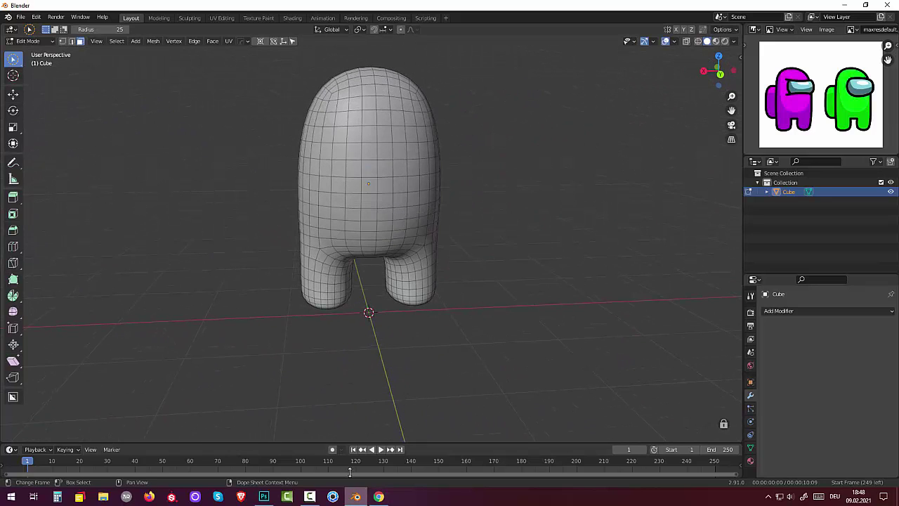
Circle-select a patch of faces on the character's back
{"action": "left_click", "coordinate": [309, 497]}
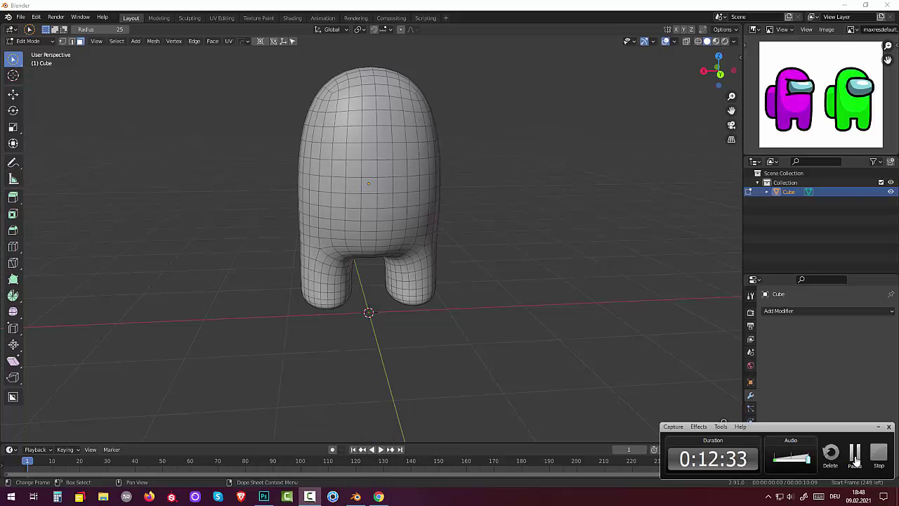
{"action": "middle_click_drag", "start_coordinate": [422, 246], "coordinate": [450, 232]}
{"action": "key", "text": "c"}
{"action": "left_click_drag", "start_coordinate": [380, 155], "coordinate": [454, 197]}
{"action": "key", "text": "c"}
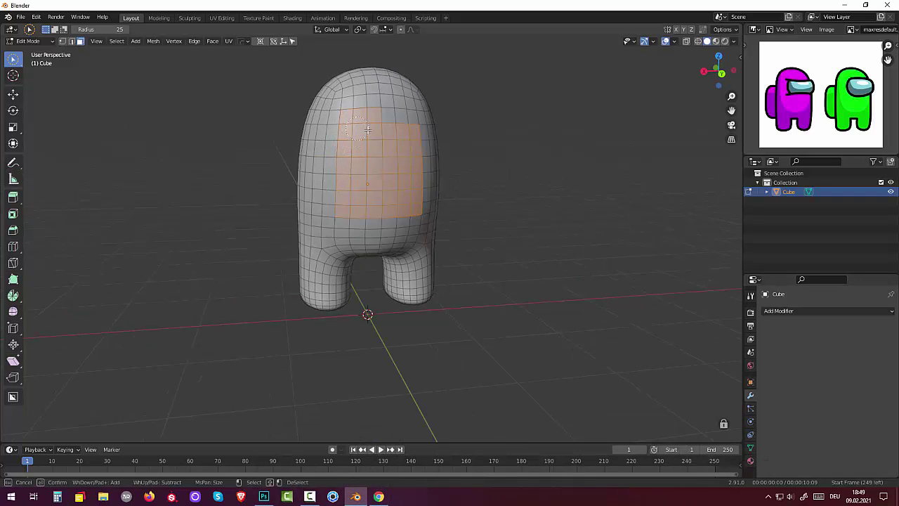
{"action": "key", "text": "Escape"}
Extrude the back faces outward twice to form the backpack
{"action": "middle_click_drag", "start_coordinate": [536, 329], "coordinate": [427, 326]}
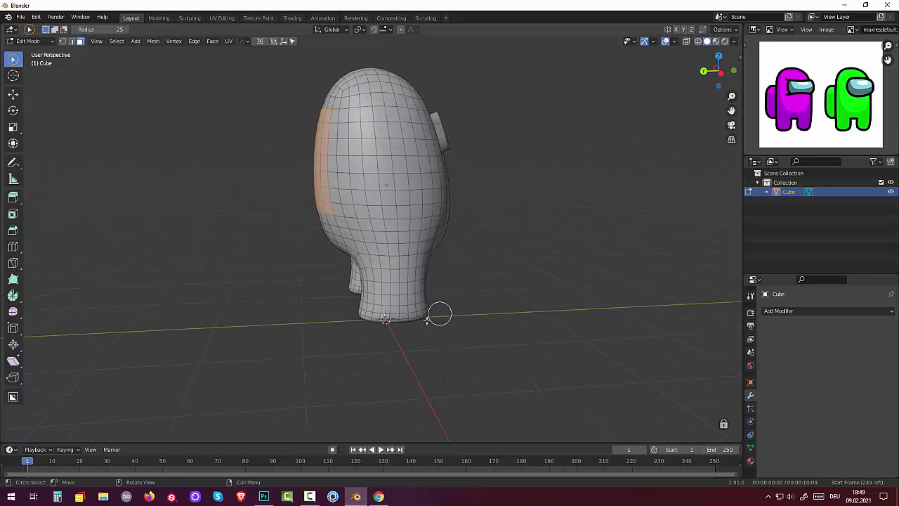
{"action": "key", "text": "e"}
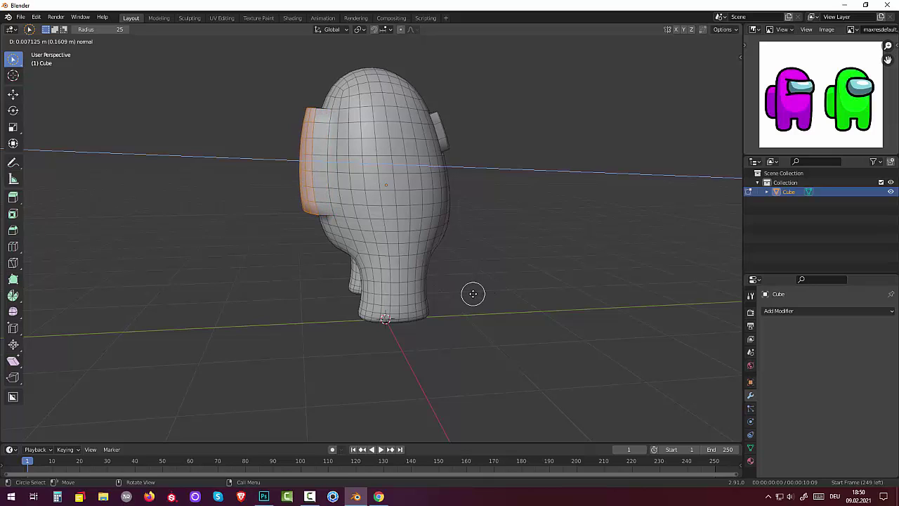
{"action": "left_click", "coordinate": [486, 295]}
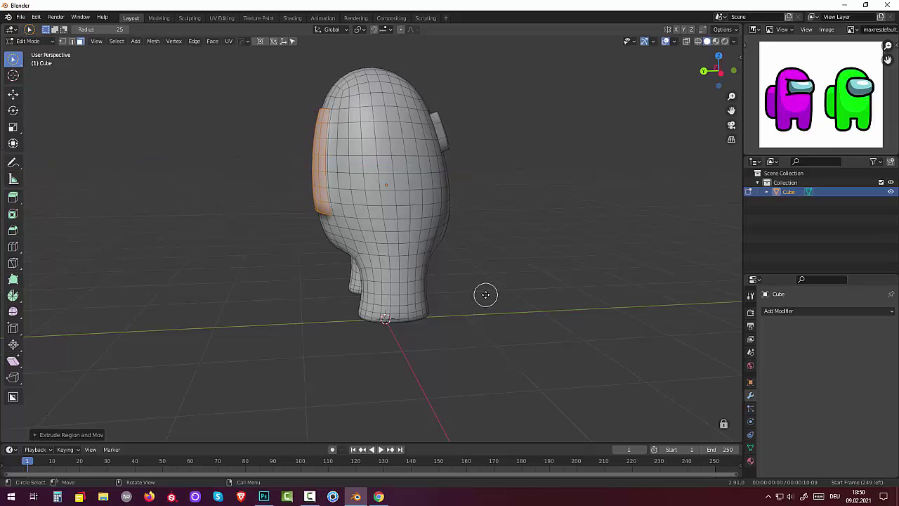
{"action": "key", "text": "e"}
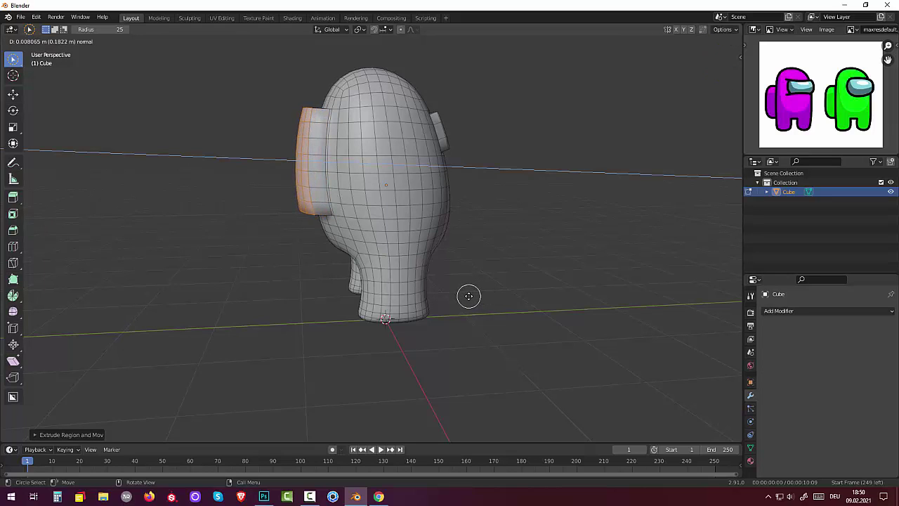
{"action": "left_click", "coordinate": [467, 296]}
Circle-select the faces across the backpack
{"action": "mouse_move", "coordinate": [474, 295]}
{"action": "middle_mouse_down"}
{"action": "mouse_move", "coordinate": [449, 380]}
{"action": "mouse_move", "coordinate": [469, 375]}
{"action": "mouse_move", "coordinate": [534, 321]}
{"action": "mouse_move", "coordinate": [513, 297]}
{"action": "middle_mouse_up"}
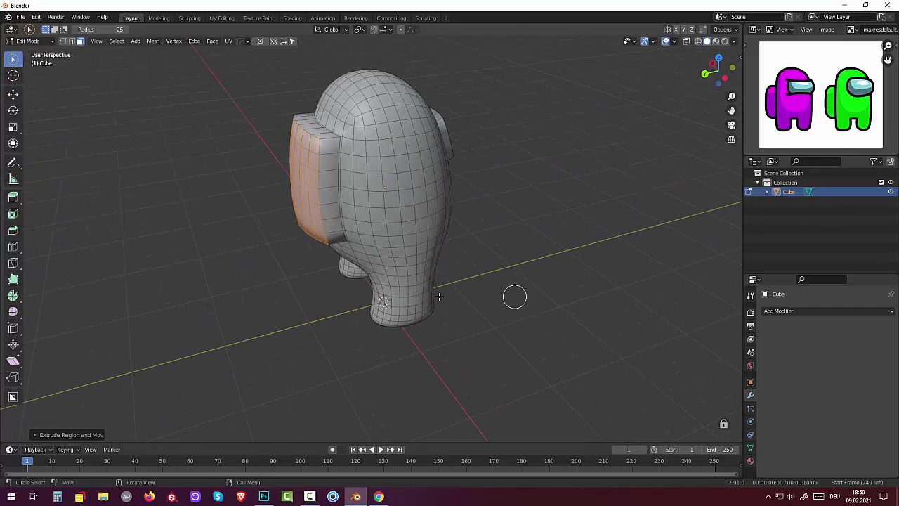
{"action": "left_click", "coordinate": [332, 194]}
{"action": "mouse_move", "coordinate": [331, 191]}
{"action": "left_mouse_down"}
{"action": "mouse_move", "coordinate": [303, 136]}
{"action": "mouse_move", "coordinate": [309, 200]}
{"action": "mouse_move", "coordinate": [320, 209]}
{"action": "left_mouse_up"}
{"action": "right_click", "coordinate": [316, 197]}
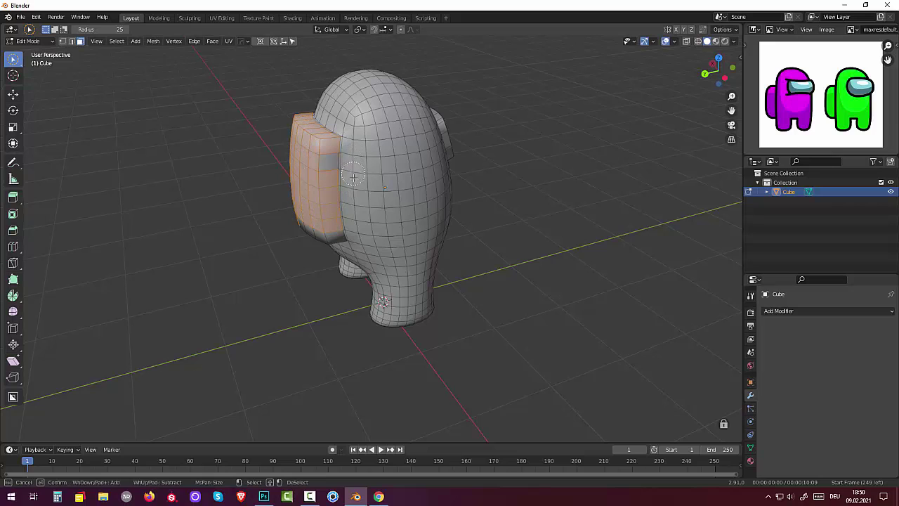
{"action": "mouse_move", "coordinate": [351, 189]}
{"action": "left_mouse_down", "text": "ctrl"}
{"action": "mouse_move", "coordinate": [325, 161]}
{"action": "mouse_move", "coordinate": [322, 227]}
{"action": "left_mouse_up", "text": "ctrl"}
{"action": "mouse_move", "coordinate": [308, 219]}
{"action": "middle_mouse_down"}
{"action": "mouse_move", "coordinate": [412, 154]}
{"action": "mouse_move", "coordinate": [448, 89]}
{"action": "middle_mouse_up"}
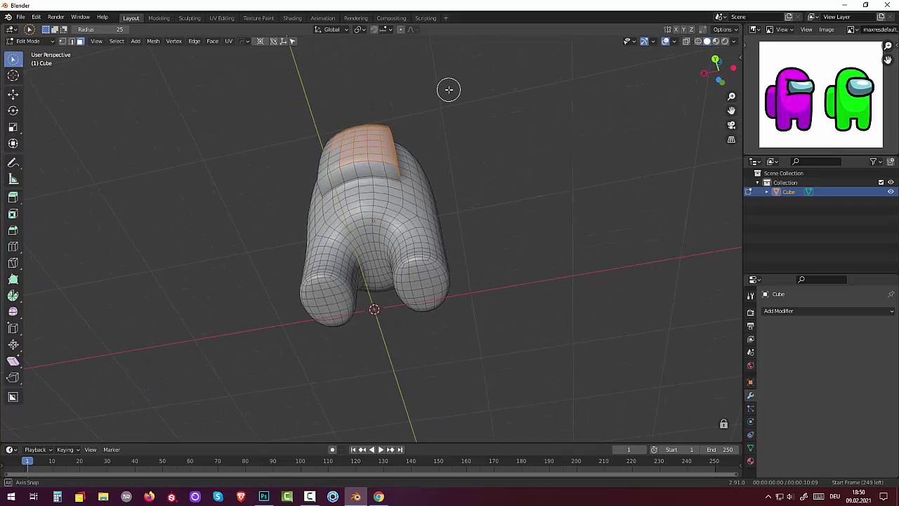
Add the top backpack faces to the face selection
{"action": "mouse_move", "coordinate": [350, 156]}
{"action": "left_mouse_down"}
{"action": "mouse_move", "coordinate": [334, 179]}
{"action": "mouse_move", "coordinate": [328, 158]}
{"action": "mouse_move", "coordinate": [344, 137]}
{"action": "left_mouse_up"}
{"action": "key", "text": "Escape"}
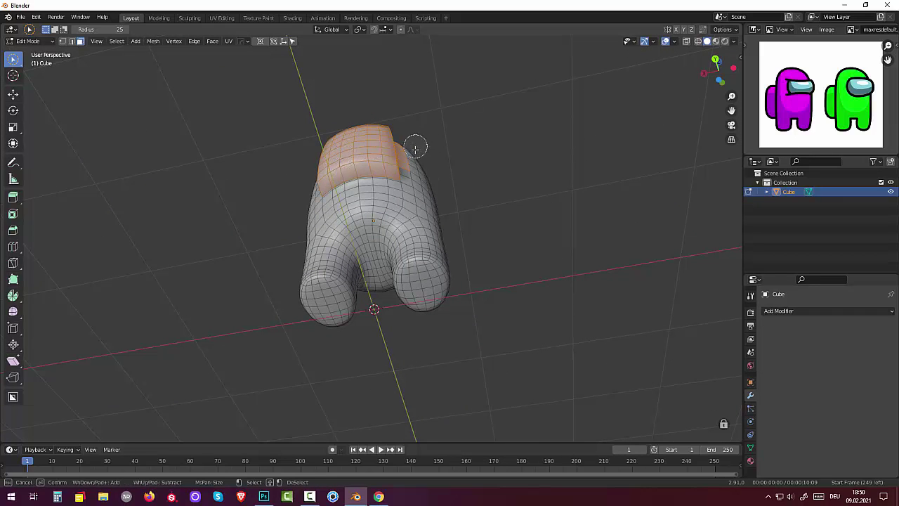
{"action": "mouse_move", "coordinate": [488, 117]}
{"action": "middle_mouse_down"}
{"action": "mouse_move", "coordinate": [531, 124]}
{"action": "mouse_move", "coordinate": [576, 159]}
{"action": "middle_mouse_up"}
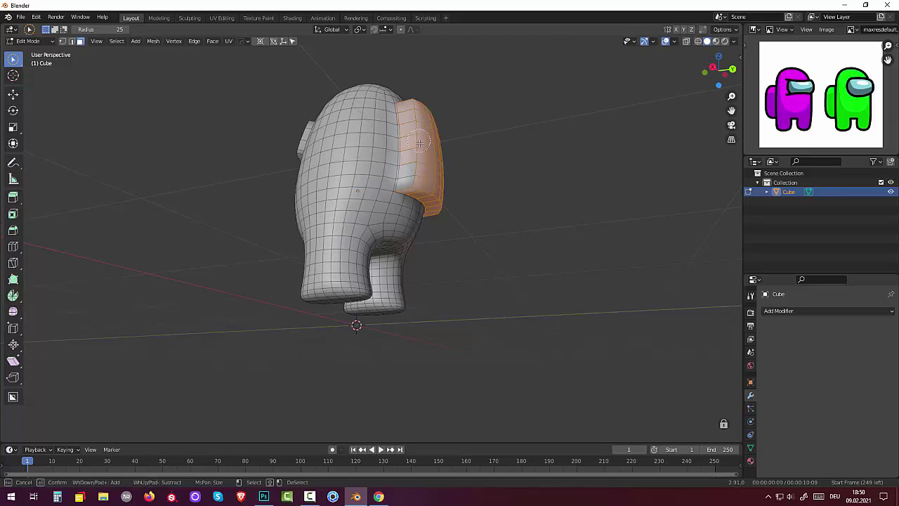
{"action": "key", "text": "Escape"}
{"action": "mouse_move", "coordinate": [425, 181]}
{"action": "middle_mouse_down"}
{"action": "mouse_move", "coordinate": [527, 237]}
{"action": "mouse_move", "coordinate": [494, 291]}
{"action": "mouse_move", "coordinate": [474, 287]}
{"action": "middle_mouse_up"}
Try enlarging the backpack faces, undo the scale, and bring up the save dialog
{"action": "key", "text": "s"}
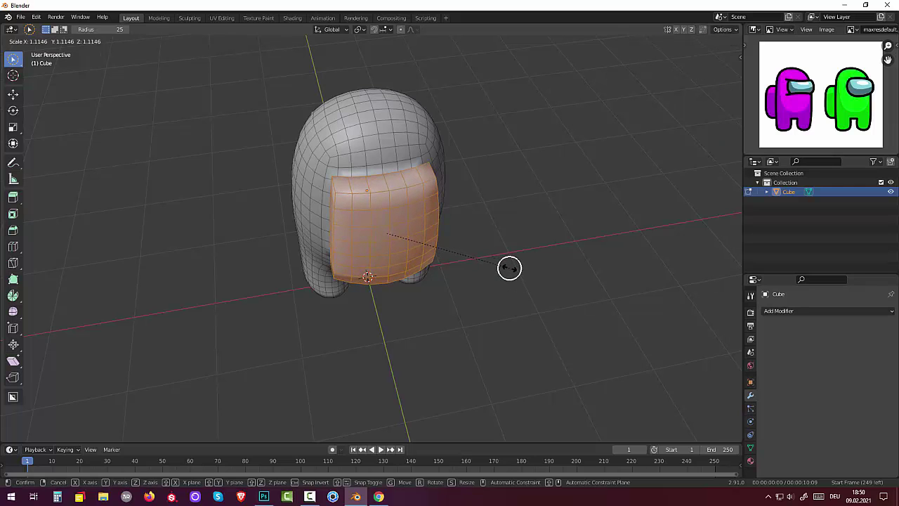
{"action": "left_click", "coordinate": [509, 268]}
{"action": "mouse_move", "coordinate": [506, 245]}
{"action": "middle_mouse_down"}
{"action": "mouse_move", "coordinate": [401, 227]}
{"action": "mouse_move", "coordinate": [389, 204]}
{"action": "middle_mouse_up"}
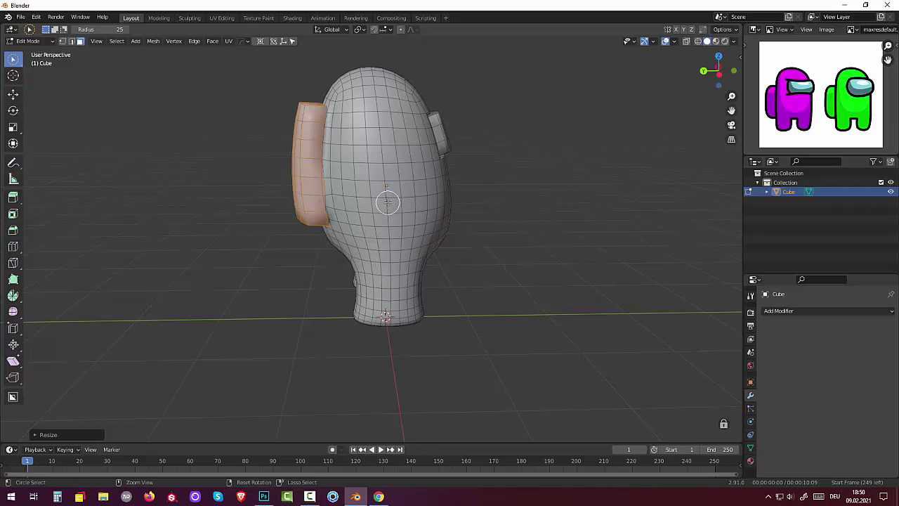
{"action": "key", "text": "ctrl+z"}
{"action": "key", "text": "c"}
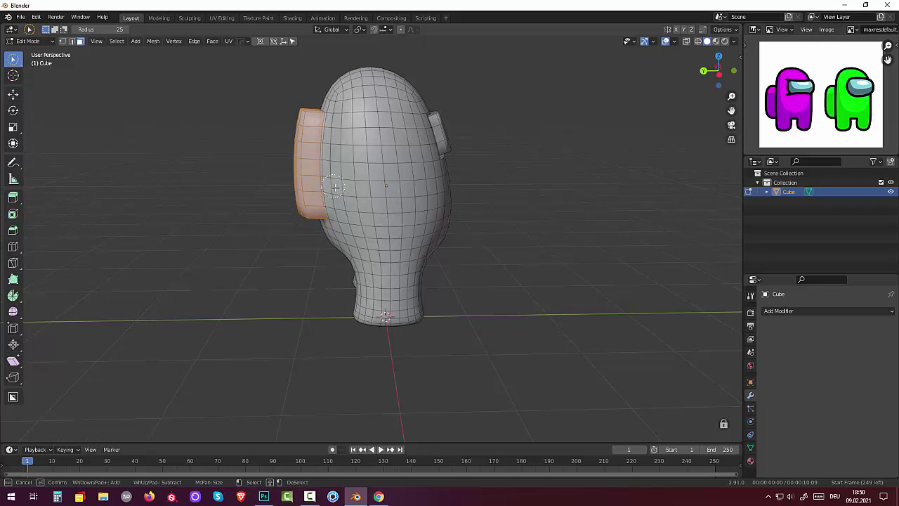
{"action": "key", "text": "ctrl+s"}
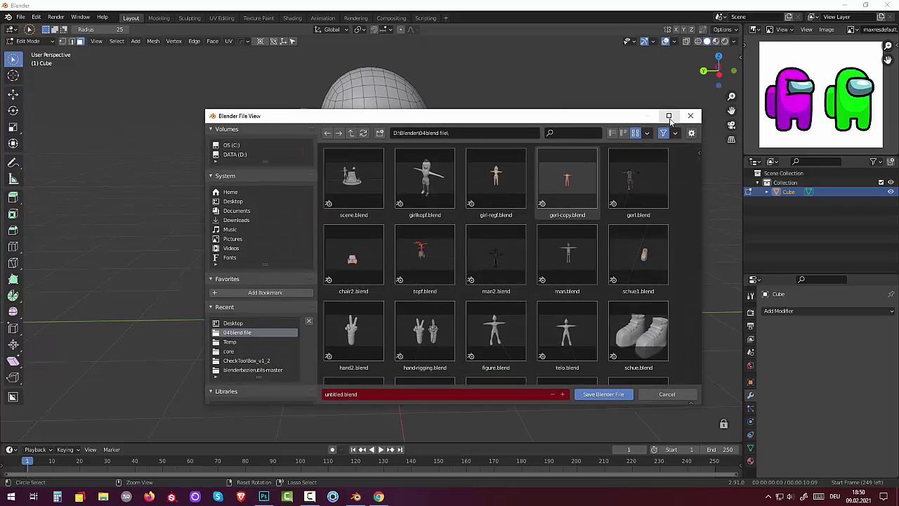
Dismiss the save dialog twice without saving, then start scaling the backpack faces again
{"action": "left_click", "coordinate": [666, 395]}
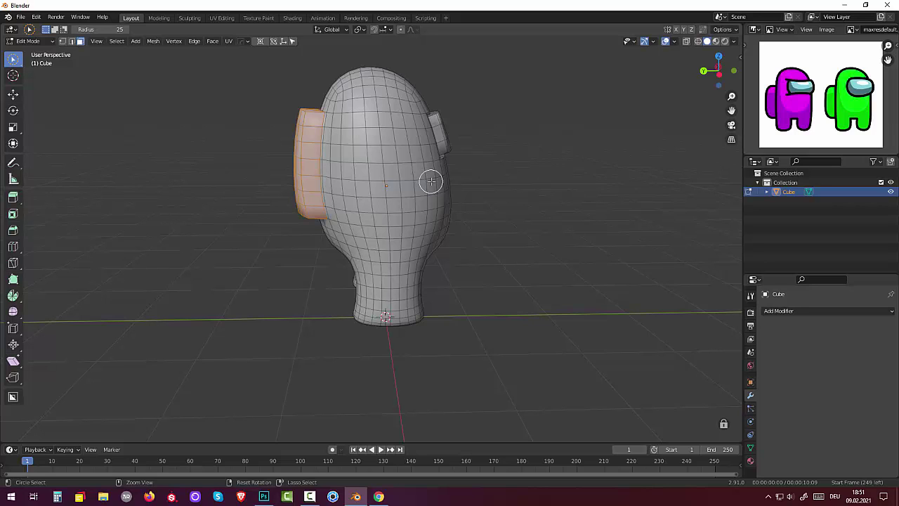
{"action": "key", "text": "ctrl+s"}
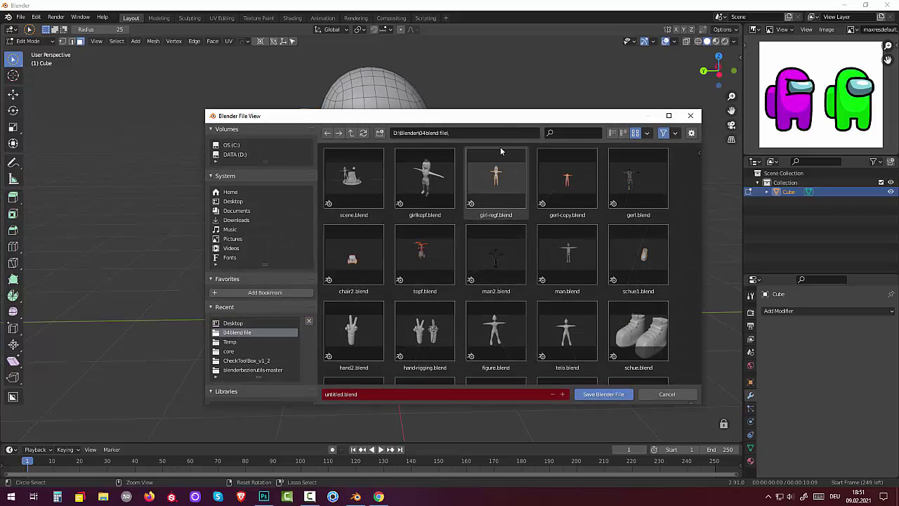
{"action": "left_click", "coordinate": [674, 396]}
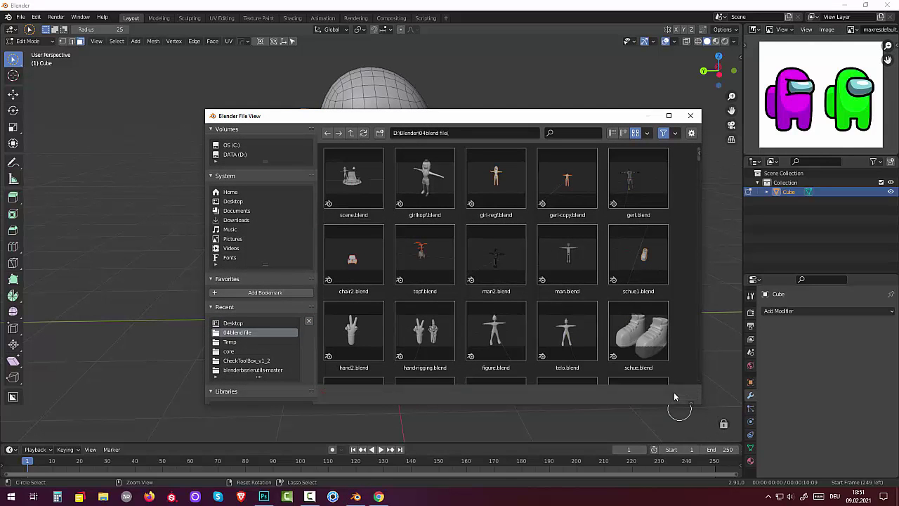
{"action": "key", "text": "s"}
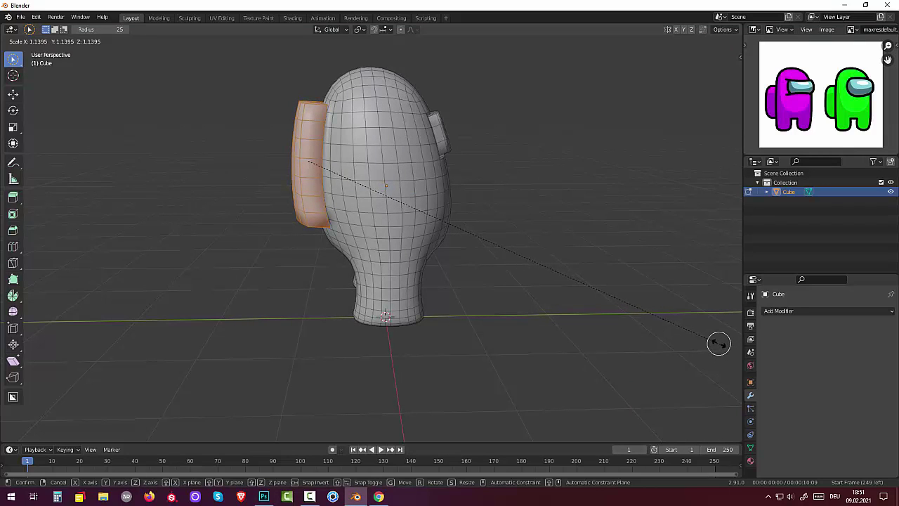
Confirm the backpack enlargement at about 1.14 and clear the selection
{"action": "left_click", "coordinate": [715, 343]}
{"action": "left_click", "coordinate": [590, 246]}
{"action": "middle_click_drag", "start_coordinate": [578, 221], "coordinate": [410, 246]}
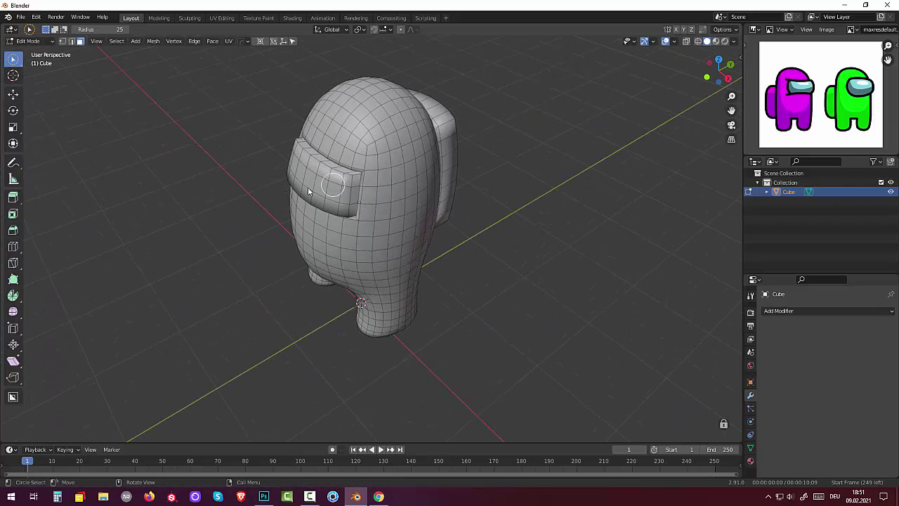
In Edge select mode with the Tweak tool, move the selection about 0.036 m along Y
{"action": "left_click", "coordinate": [73, 41]}
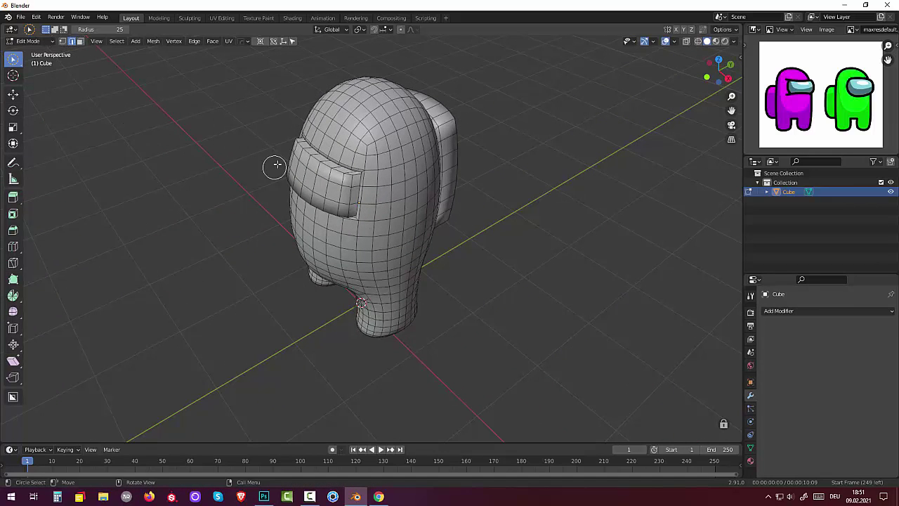
{"action": "left_click", "coordinate": [21, 62]}
{"action": "key", "text": "Return"}
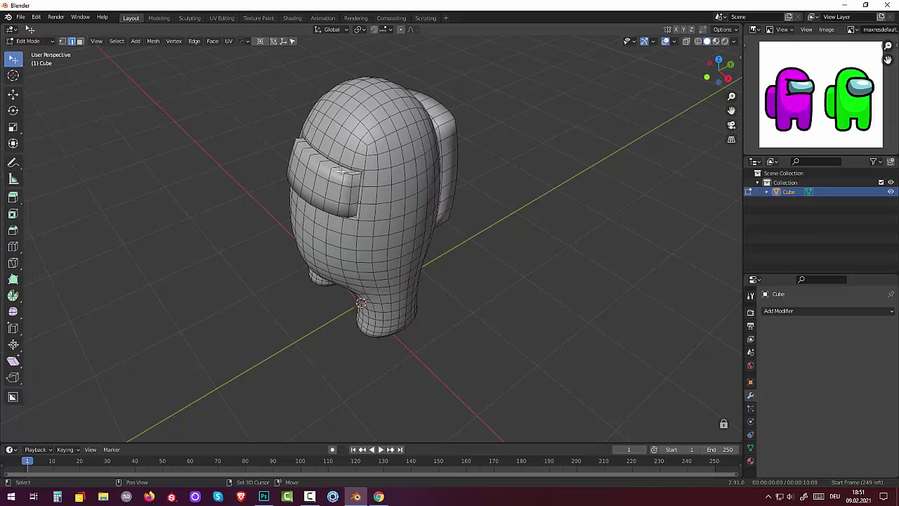
{"action": "middle_click_drag", "start_coordinate": [347, 174], "coordinate": [374, 129]}
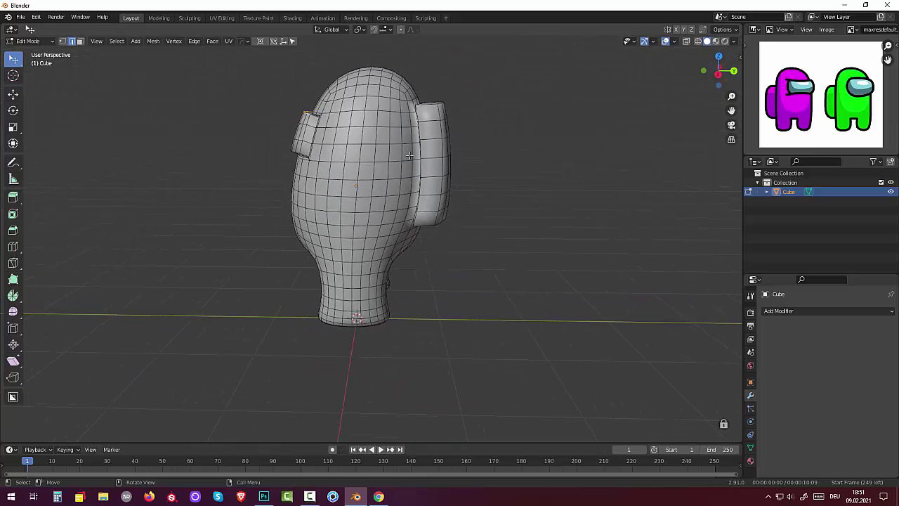
{"action": "key", "text": "g"}
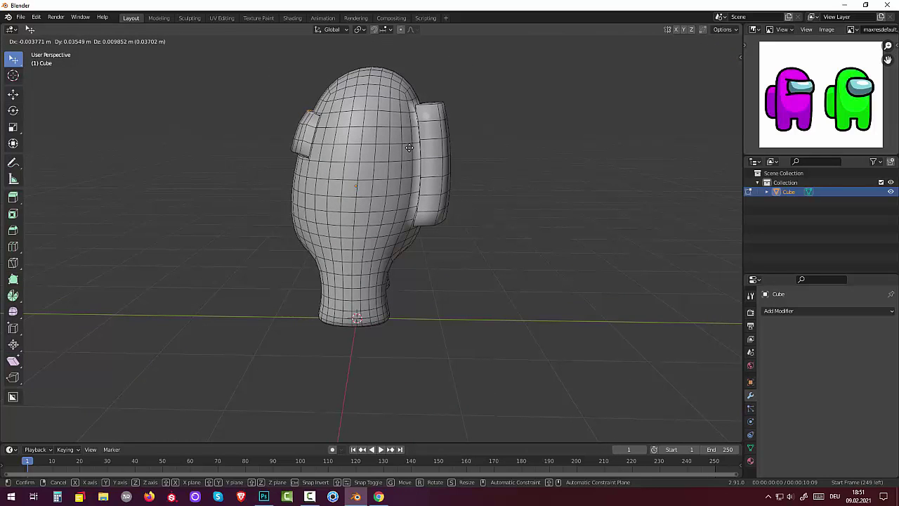
{"action": "key", "text": "y"}
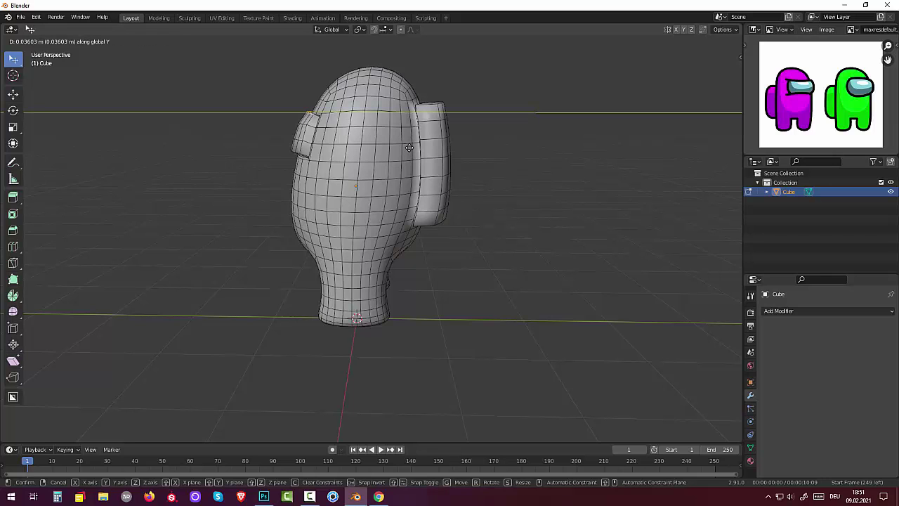
{"action": "left_click", "coordinate": [409, 148]}
{"action": "mouse_move", "coordinate": [546, 278]}
{"action": "middle_mouse_down"}
{"action": "mouse_move", "coordinate": [593, 236]}
{"action": "mouse_move", "coordinate": [653, 246]}
{"action": "mouse_move", "coordinate": [694, 237]}
{"action": "mouse_move", "coordinate": [32, 232]}
{"action": "mouse_move", "coordinate": [725, 234]}
{"action": "middle_mouse_up"}
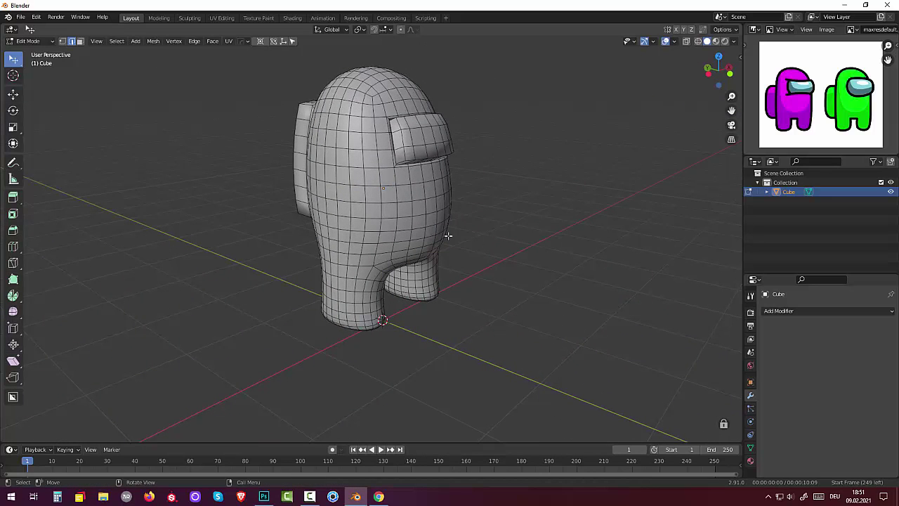
In Object Mode, add a Catmull-Clark Subdivision Surface modifier with Levels Viewport set to 1
{"action": "left_click", "coordinate": [31, 42]}
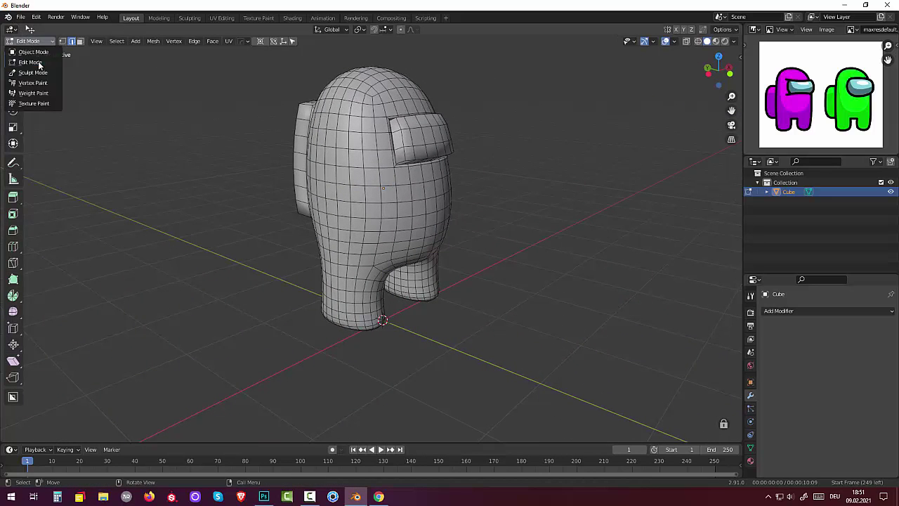
{"action": "left_click", "coordinate": [34, 52]}
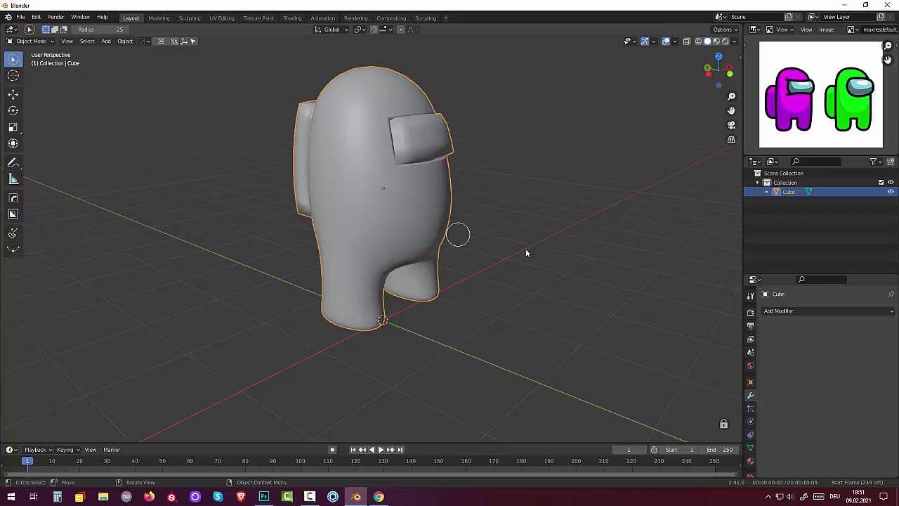
{"action": "mouse_move", "coordinate": [525, 250]}
{"action": "middle_mouse_down"}
{"action": "mouse_move", "coordinate": [489, 265]}
{"action": "mouse_move", "coordinate": [552, 255]}
{"action": "middle_mouse_up"}
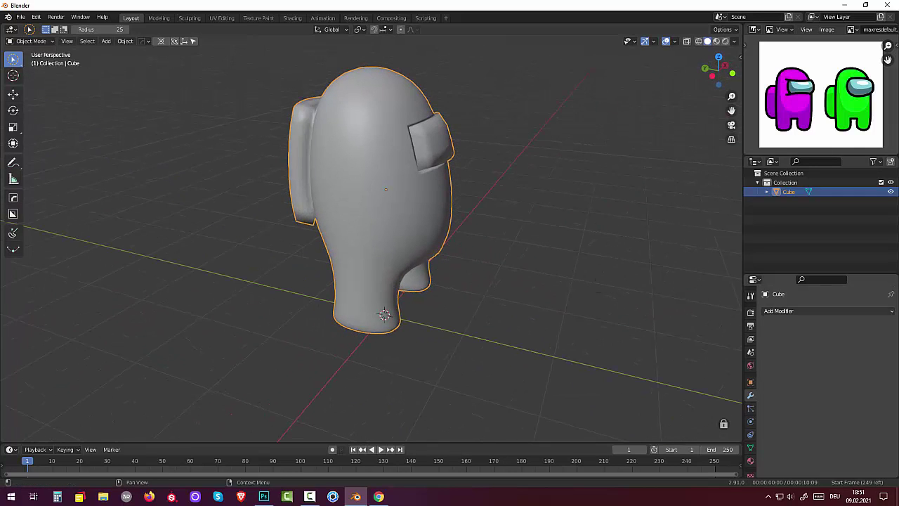
{"action": "left_click", "coordinate": [779, 311]}
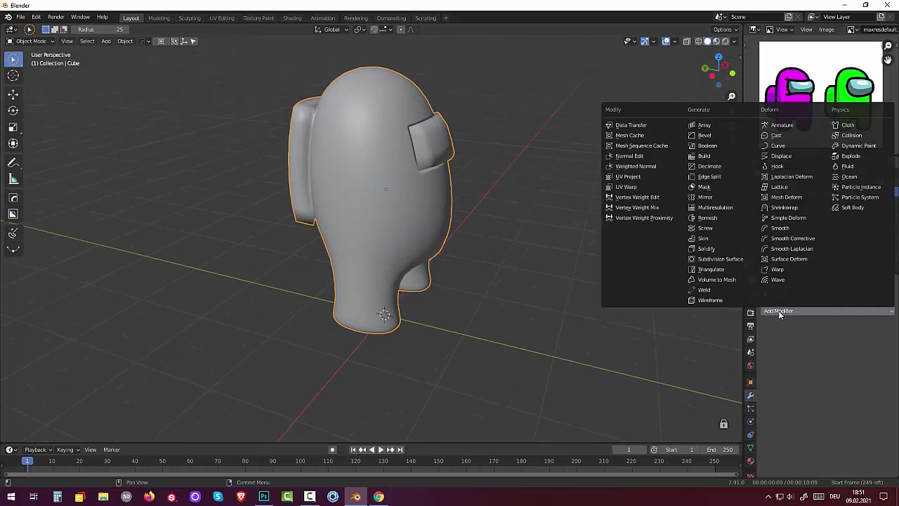
{"action": "left_click", "coordinate": [716, 258]}
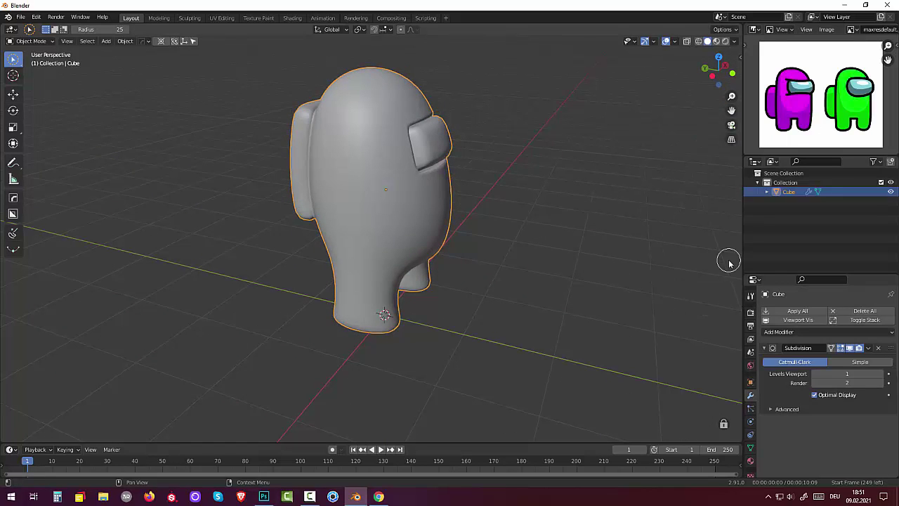
{"action": "mouse_move", "coordinate": [594, 257]}
{"action": "middle_mouse_down"}
{"action": "mouse_move", "coordinate": [710, 257]}
{"action": "mouse_move", "coordinate": [716, 215]}
{"action": "mouse_move", "coordinate": [527, 239]}
{"action": "mouse_move", "coordinate": [504, 255]}
{"action": "middle_mouse_up"}
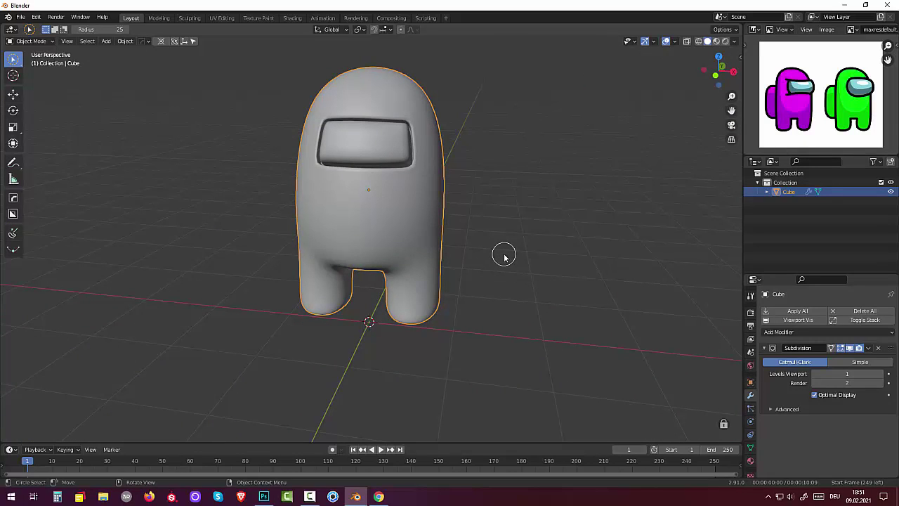
{"action": "left_click", "coordinate": [882, 374]}
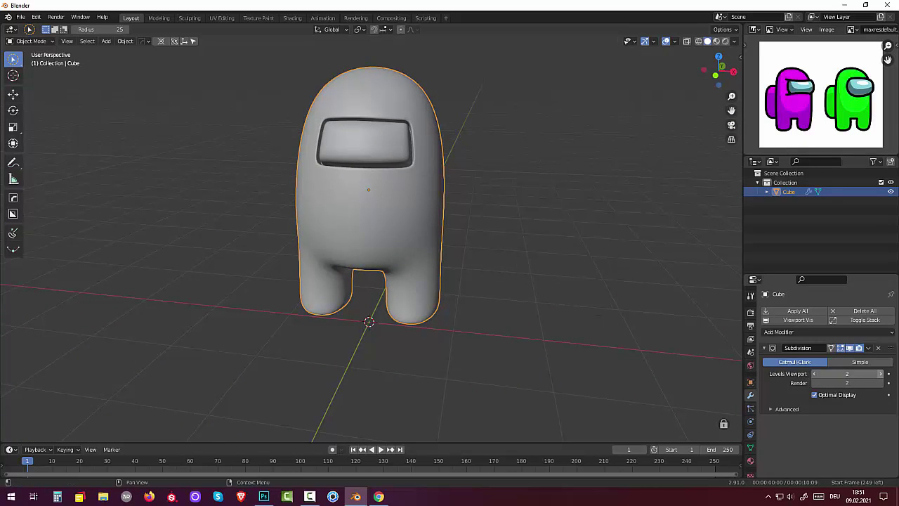
{"action": "left_click", "coordinate": [815, 375]}
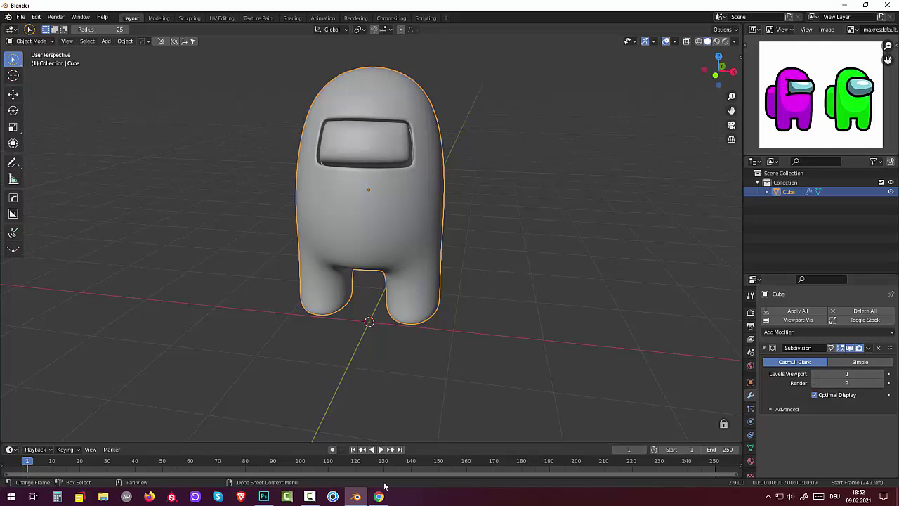
{"action": "mouse_move", "coordinate": [310, 497]}
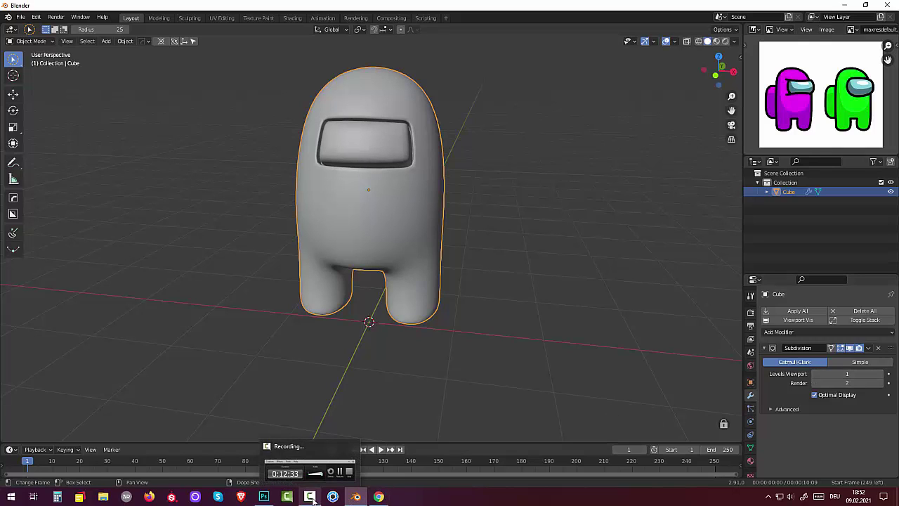
{"action": "left_click", "coordinate": [309, 496]}
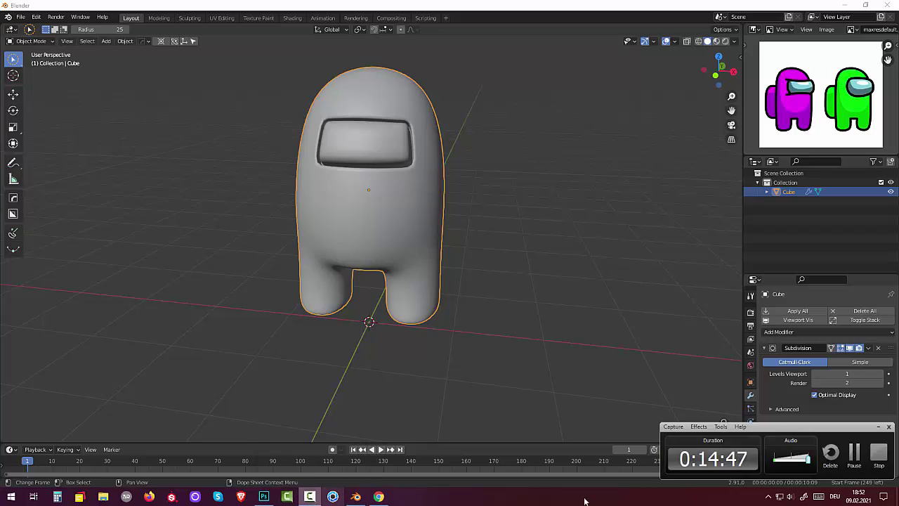
{"action": "left_click", "coordinate": [856, 455]}
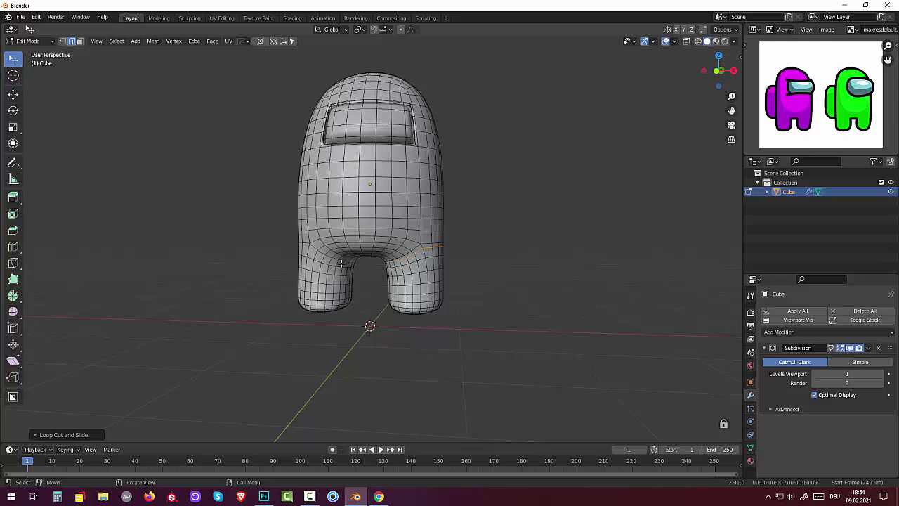
Add a loop cut across the top of the left leg
{"action": "key", "text": "ctrl+r"}
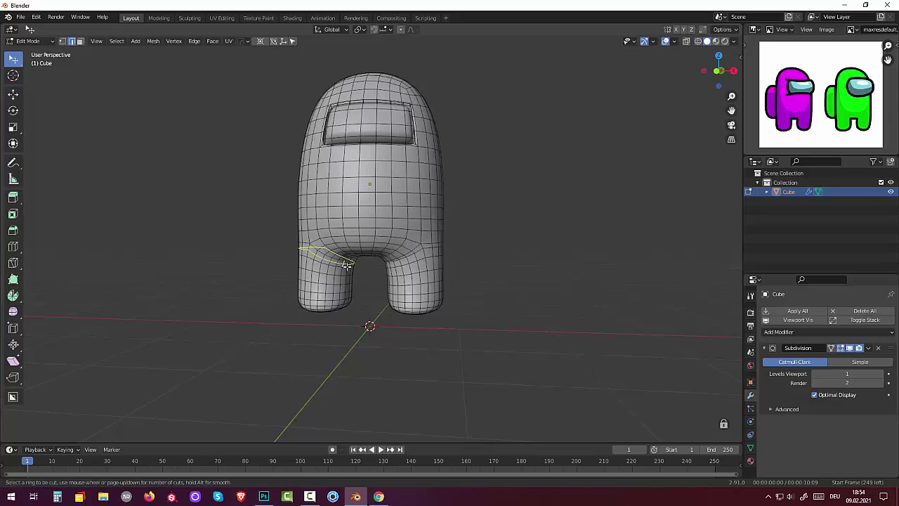
{"action": "left_click", "coordinate": [347, 265]}
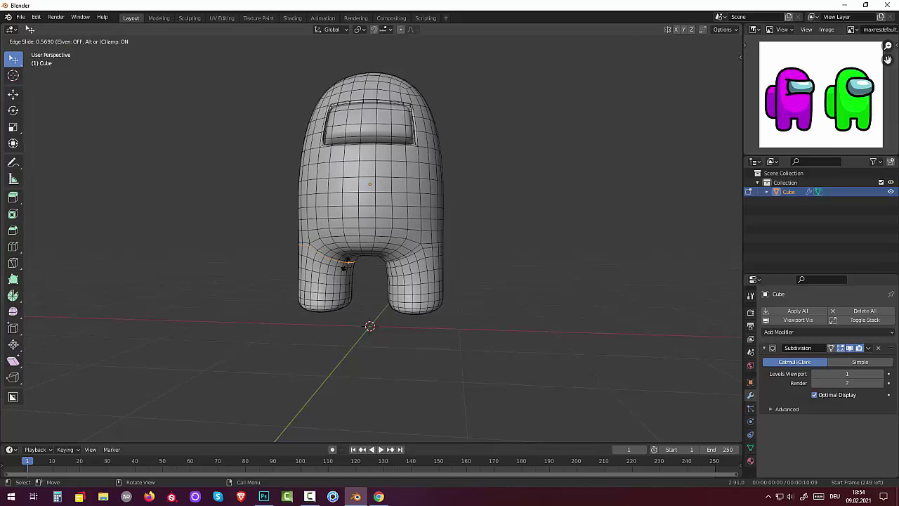
{"action": "left_click", "coordinate": [347, 264]}
{"action": "mouse_move", "coordinate": [359, 272]}
{"action": "middle_mouse_down"}
{"action": "mouse_move", "coordinate": [606, 321]}
{"action": "mouse_move", "coordinate": [394, 293]}
{"action": "mouse_move", "coordinate": [538, 309]}
{"action": "mouse_move", "coordinate": [494, 299]}
{"action": "mouse_move", "coordinate": [464, 275]}
{"action": "mouse_move", "coordinate": [462, 237]}
{"action": "mouse_move", "coordinate": [451, 281]}
{"action": "mouse_move", "coordinate": [503, 329]}
{"action": "mouse_move", "coordinate": [622, 326]}
{"action": "middle_mouse_up"}
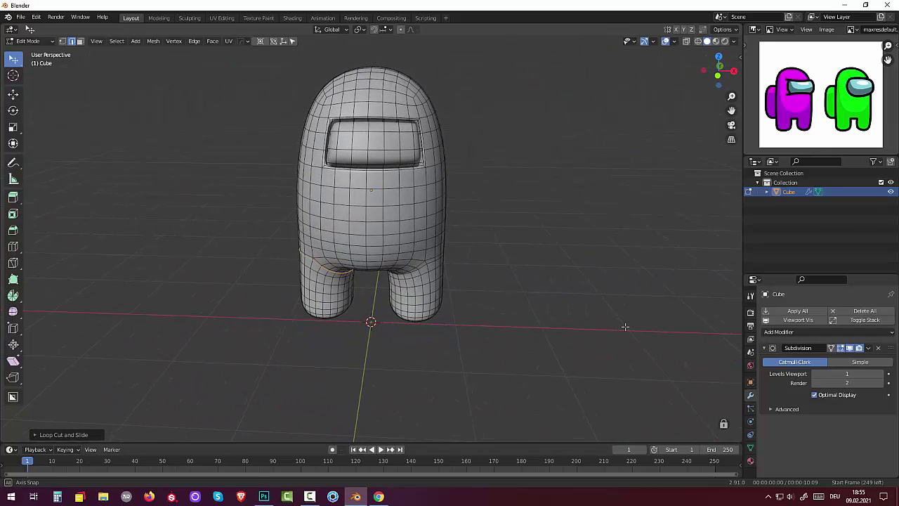
{"action": "scroll", "coordinate": [624, 327], "scroll_direction": "down", "scroll_amount": 2}
{"action": "scroll", "coordinate": [611, 325], "scroll_direction": "down", "scroll_amount": 1}
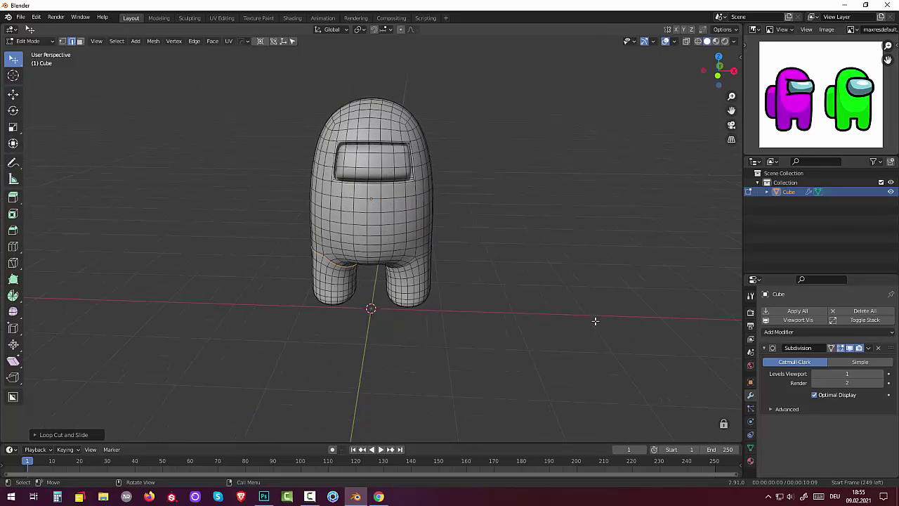
Return to Object Mode and enlarge the properties area
{"action": "left_click", "coordinate": [28, 41]}
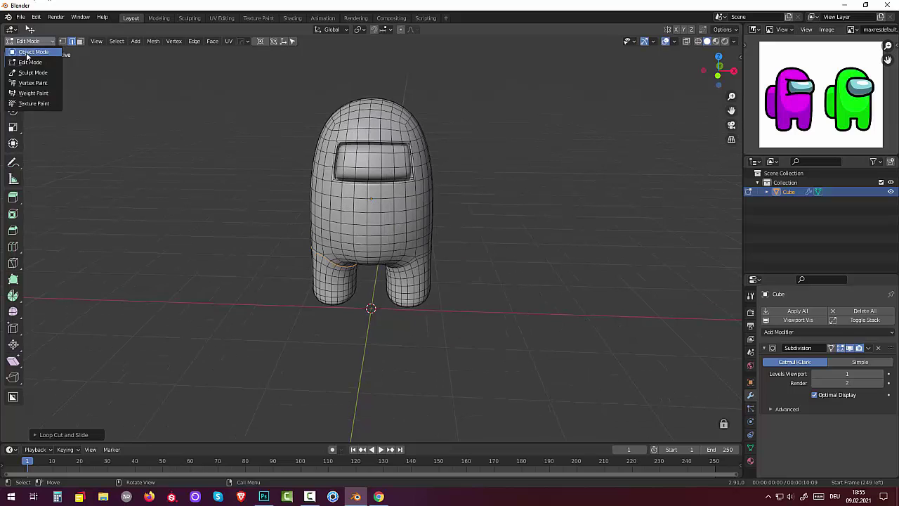
{"action": "left_click", "coordinate": [28, 57]}
{"action": "middle_click_drag", "start_coordinate": [514, 301], "coordinate": [513, 269]}
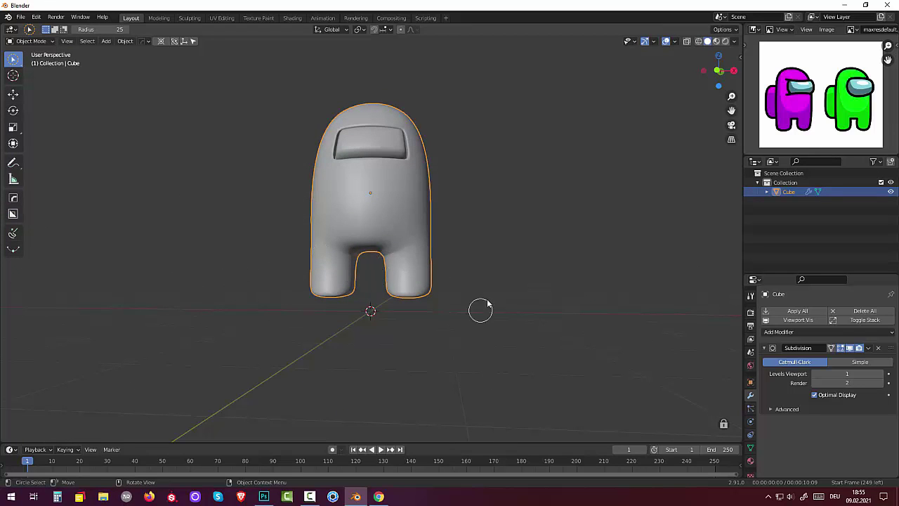
{"action": "mouse_move", "coordinate": [481, 309]}
{"action": "middle_mouse_down"}
{"action": "mouse_move", "coordinate": [490, 327]}
{"action": "mouse_move", "coordinate": [482, 322]}
{"action": "middle_mouse_up"}
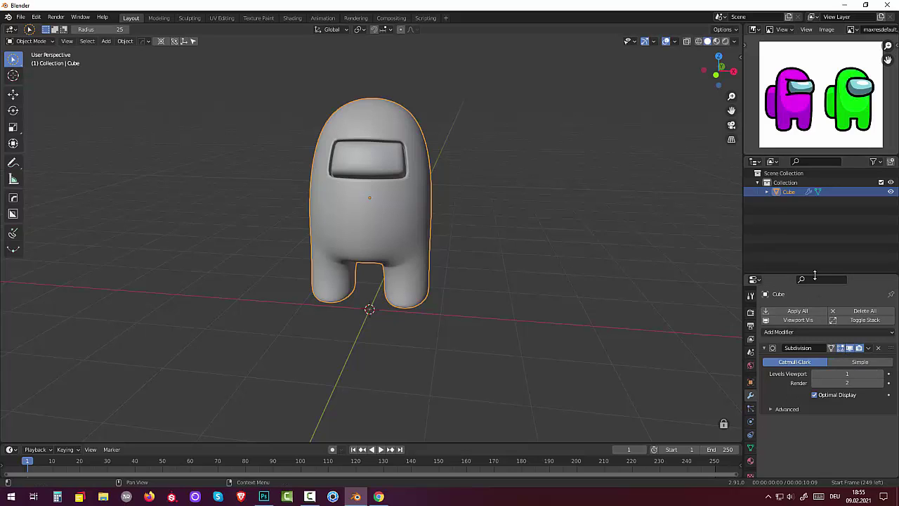
{"action": "left_click_drag", "start_coordinate": [815, 275], "coordinate": [815, 217]}
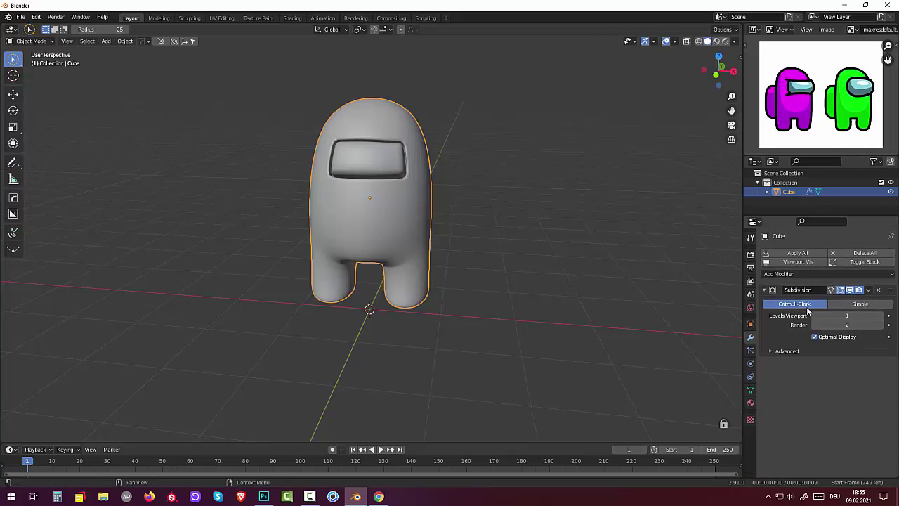
Give the body material a red base colour (H 0.027, S 0.969, V 0.906) and view it in Material Preview
{"action": "left_click", "coordinate": [750, 404]}
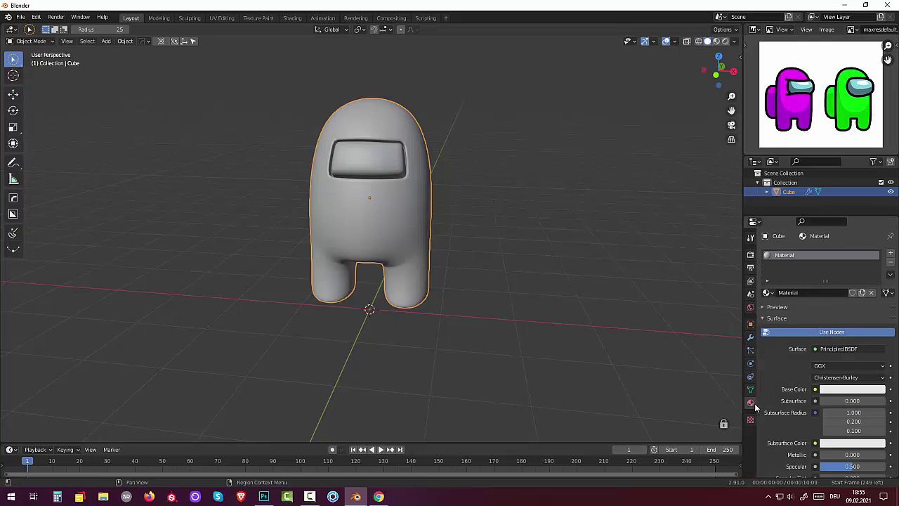
{"action": "left_click", "coordinate": [845, 389]}
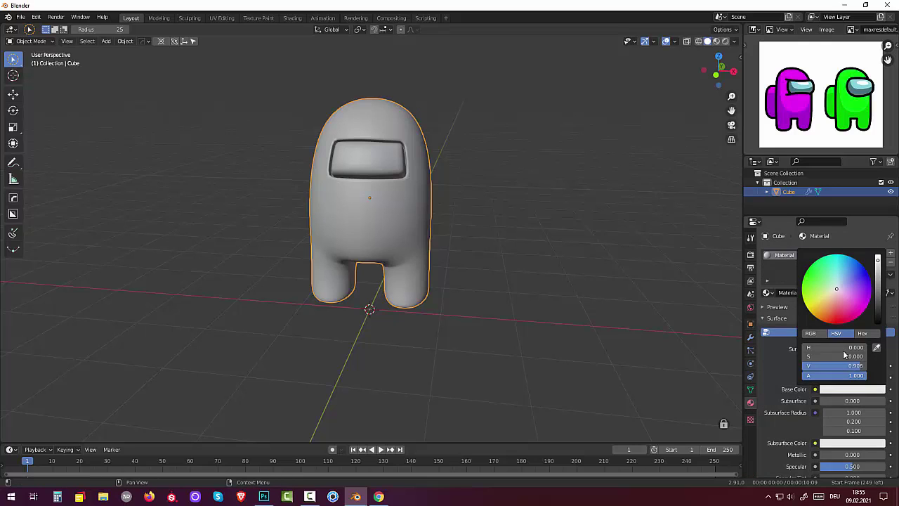
{"action": "left_click", "coordinate": [835, 312]}
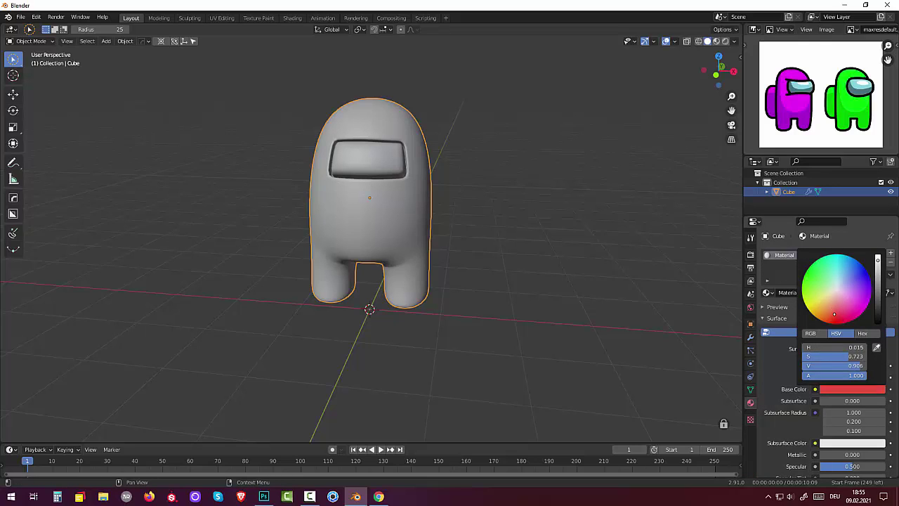
{"action": "left_click_drag", "start_coordinate": [834, 314], "coordinate": [833, 324]}
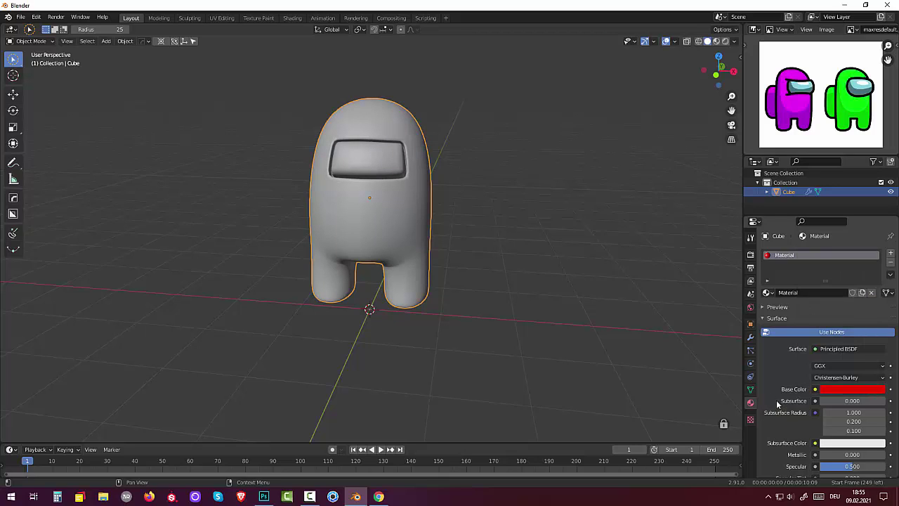
{"action": "left_click", "coordinate": [715, 41]}
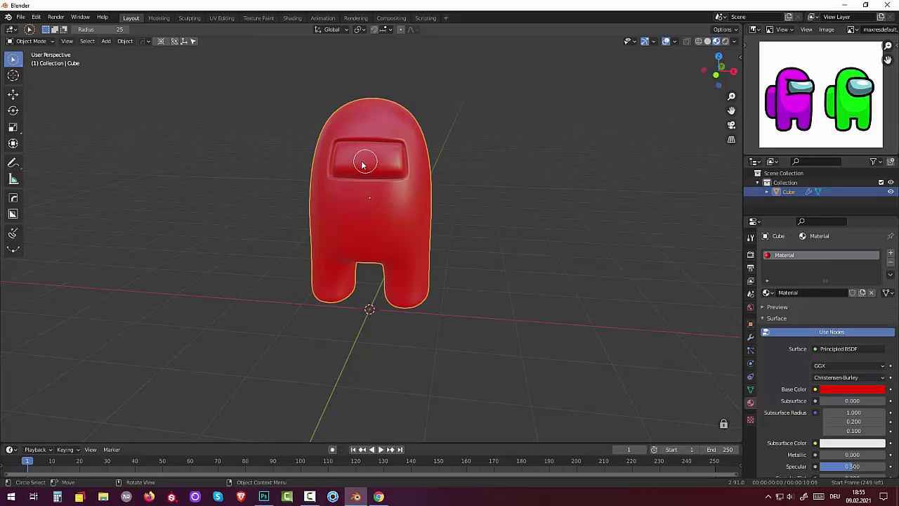
{"action": "left_click", "coordinate": [30, 41]}
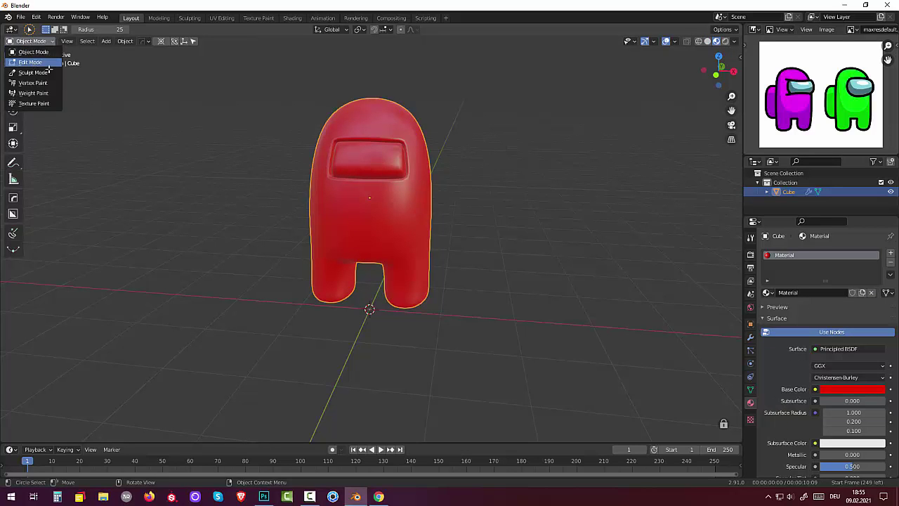
In Edit Mode face select, select the visor faces by growing from one face
{"action": "left_click", "coordinate": [31, 62]}
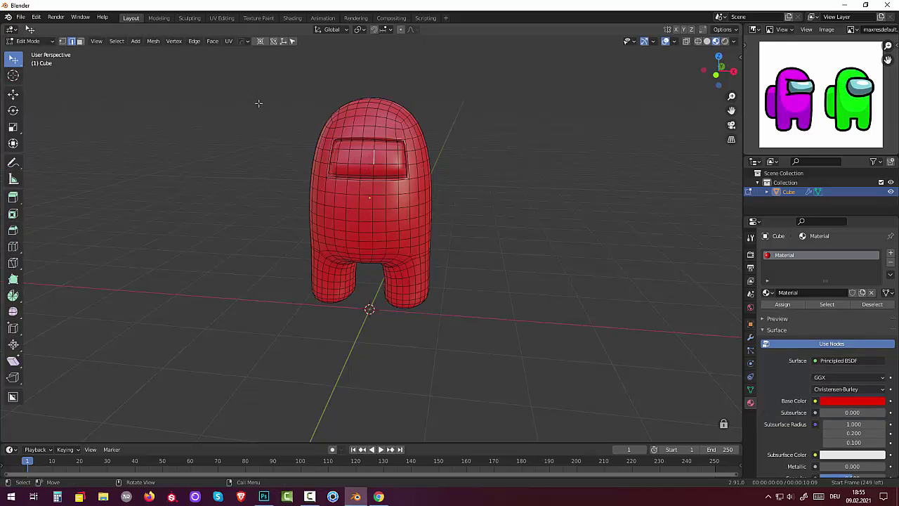
{"action": "left_click", "coordinate": [80, 40]}
{"action": "left_click", "coordinate": [366, 156]}
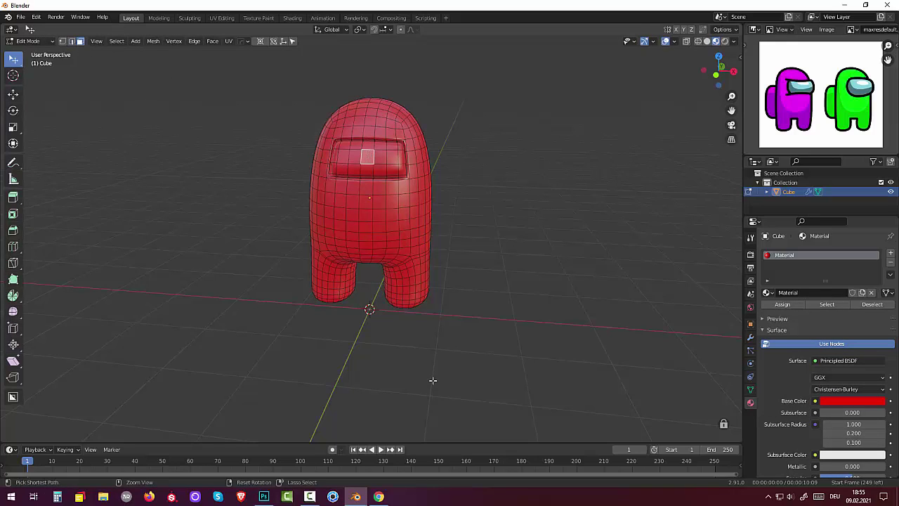
{"action": "key", "text": "ctrl+KP_Add"}
{"action": "key", "text": "ctrl+KP_Add"}
{"action": "key", "text": "ctrl+KP_Add"}
{"action": "key", "text": "ctrl+KP_Add"}
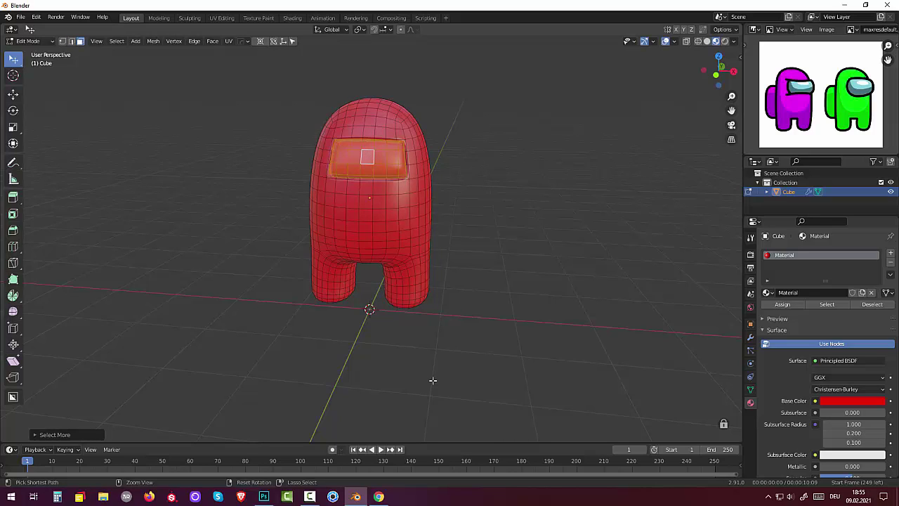
{"action": "key", "text": "ctrl+KP_Subtract"}
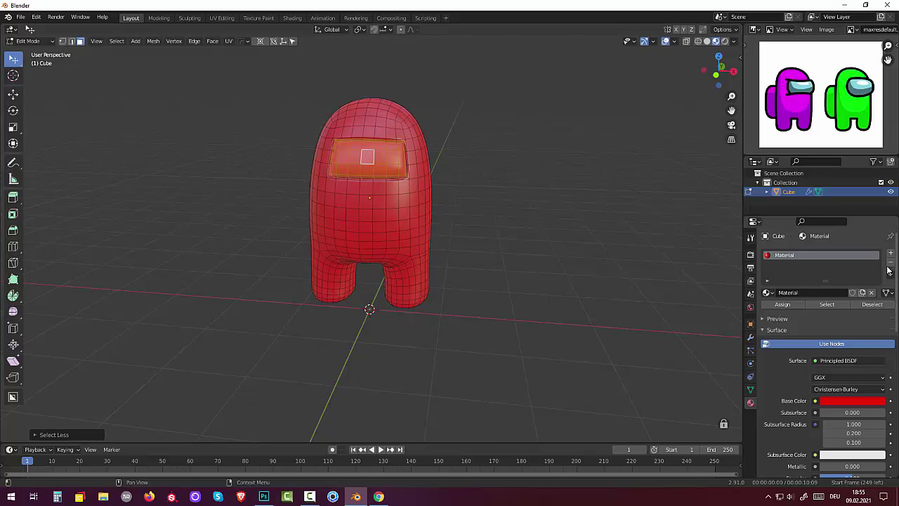
Create Material.001 with a near-black base colour (V 0.047) and assign it to the visor
{"action": "left_click", "coordinate": [891, 255]}
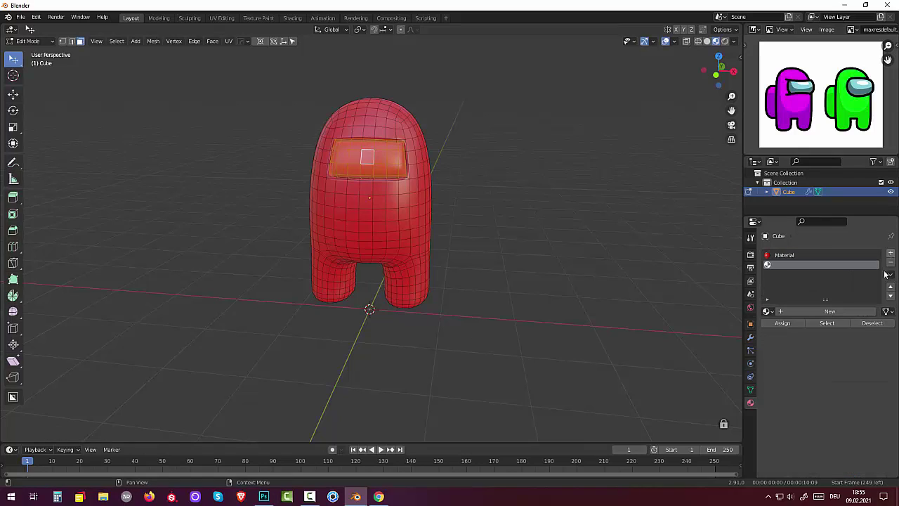
{"action": "left_click", "coordinate": [829, 312]}
{"action": "left_click", "coordinate": [845, 420]}
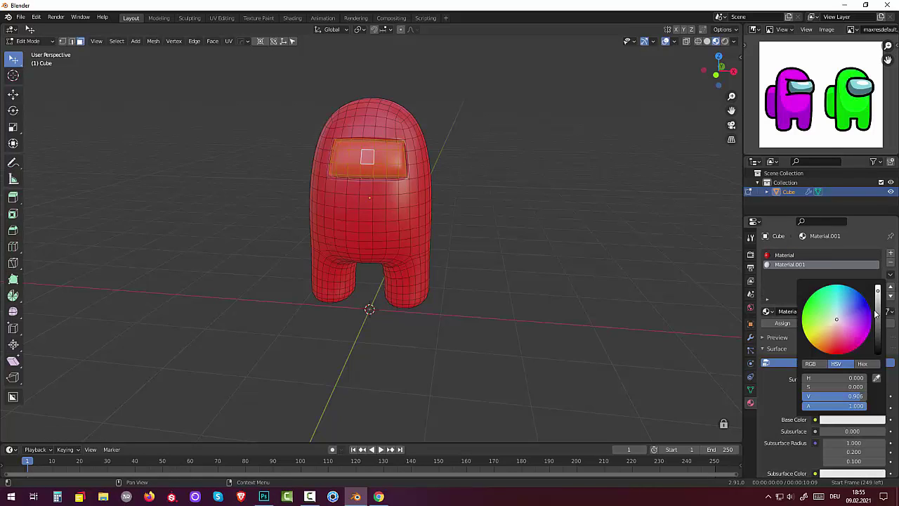
{"action": "left_click_drag", "start_coordinate": [878, 291], "coordinate": [877, 350]}
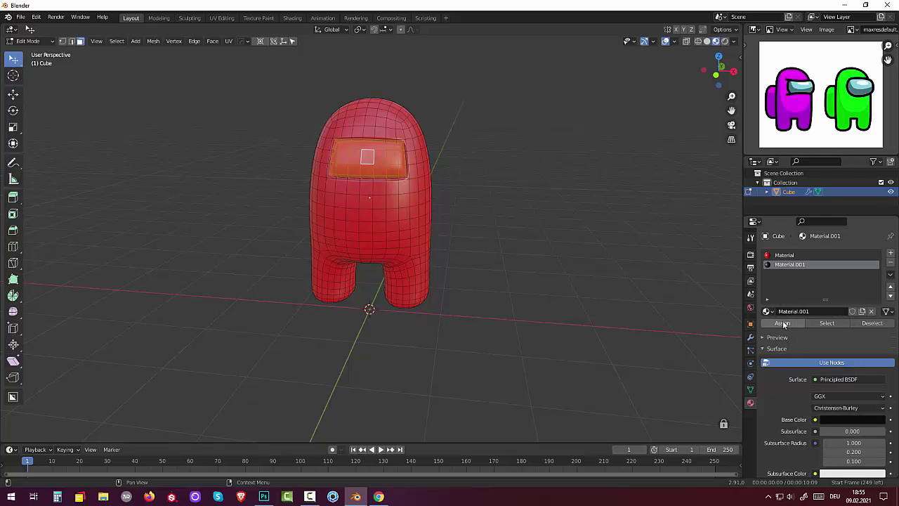
{"action": "left_click", "coordinate": [783, 324]}
{"action": "left_click", "coordinate": [533, 256]}
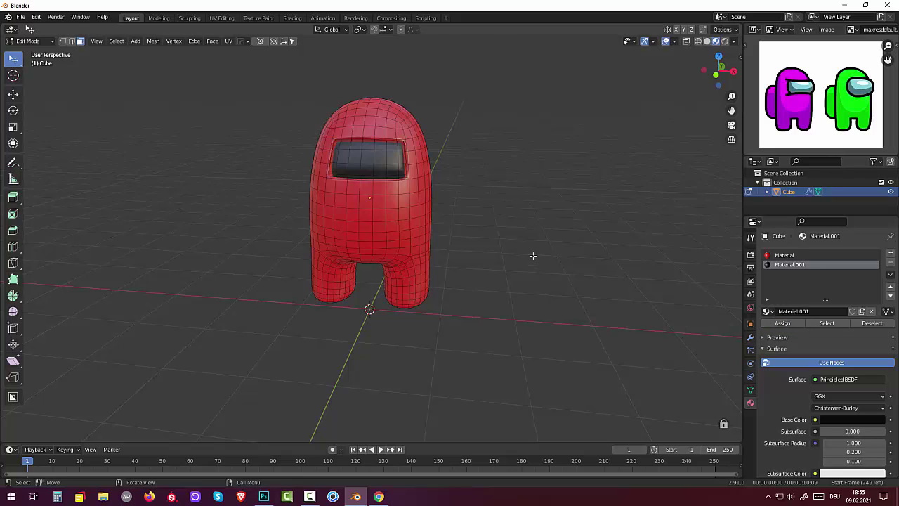
Select the visor's side-edge faces on both sides and give them Material.001
{"action": "mouse_move", "coordinate": [534, 259]}
{"action": "middle_mouse_down"}
{"action": "mouse_move", "coordinate": [616, 267]}
{"action": "mouse_move", "coordinate": [562, 323]}
{"action": "mouse_move", "coordinate": [465, 285]}
{"action": "middle_mouse_up"}
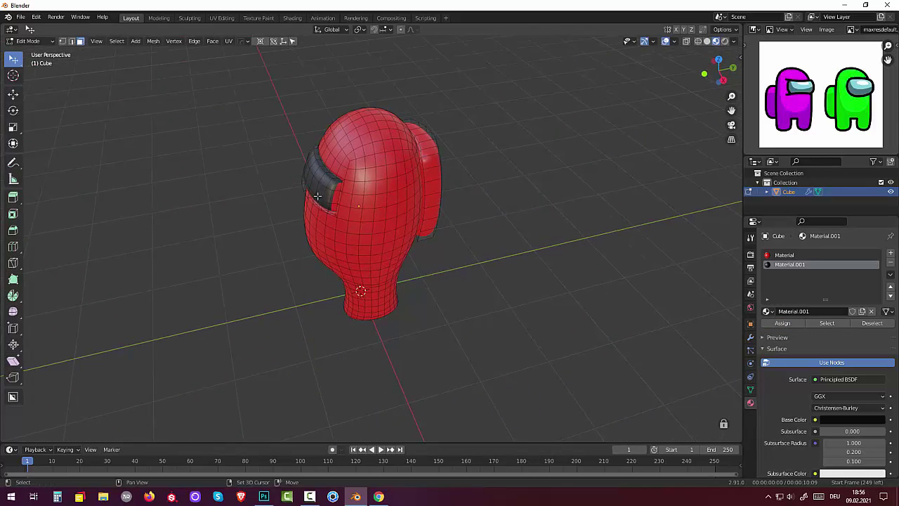
{"action": "left_click", "coordinate": [337, 186]}
{"action": "left_click", "coordinate": [333, 205], "text": "shift"}
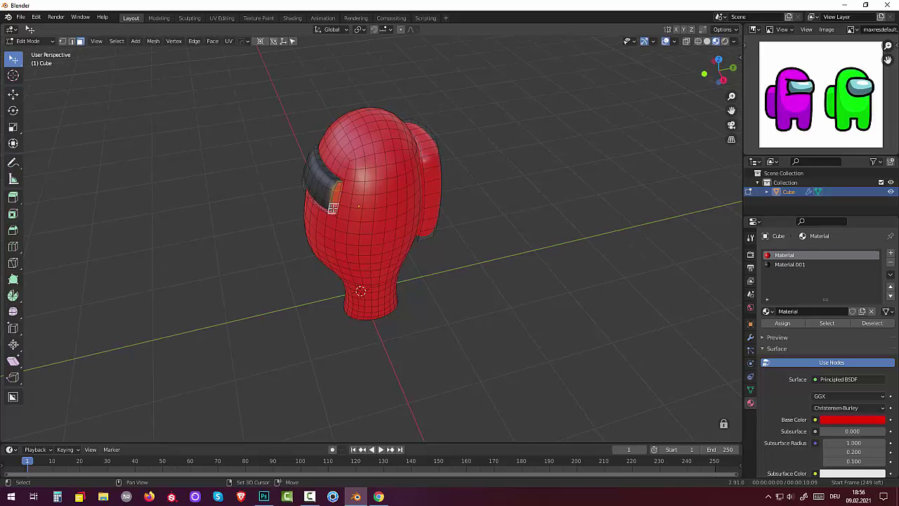
{"action": "mouse_move", "coordinate": [421, 227]}
{"action": "middle_mouse_down"}
{"action": "mouse_move", "coordinate": [594, 221]}
{"action": "mouse_move", "coordinate": [431, 188]}
{"action": "middle_mouse_up"}
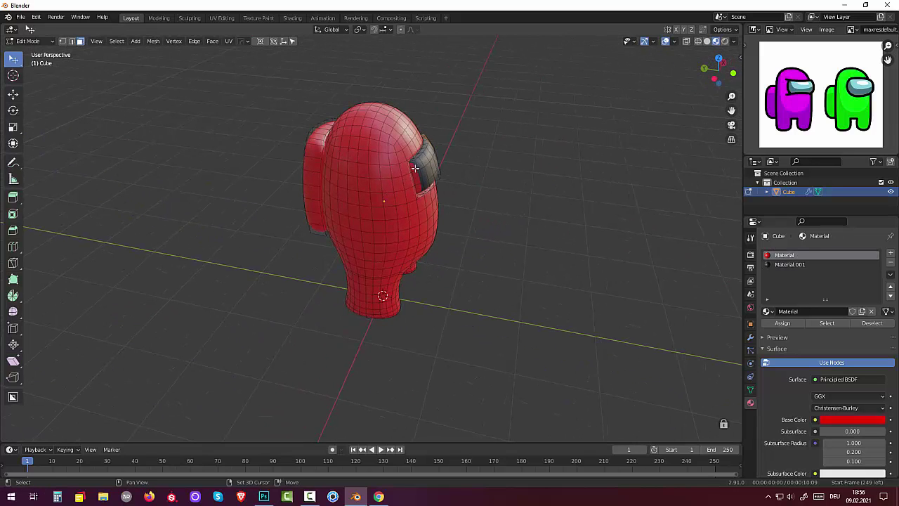
{"action": "left_click", "coordinate": [419, 177], "text": "shift"}
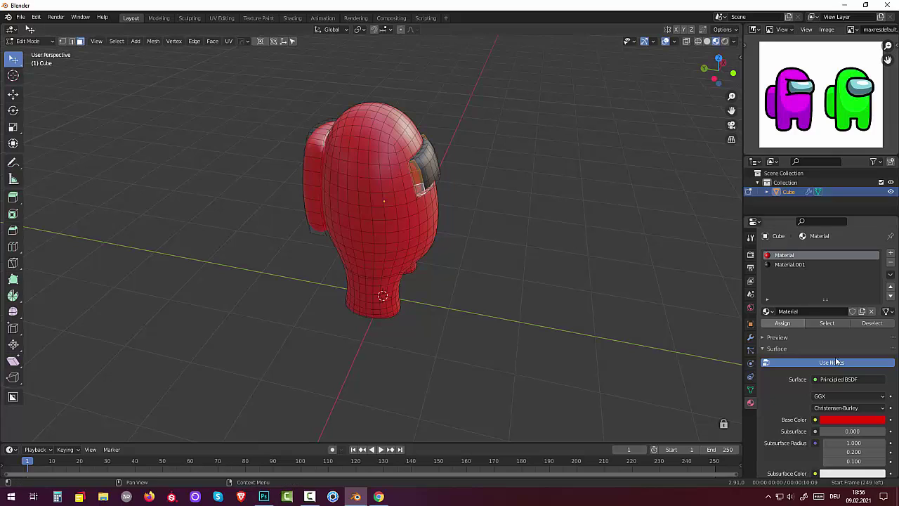
{"action": "left_click", "coordinate": [792, 265]}
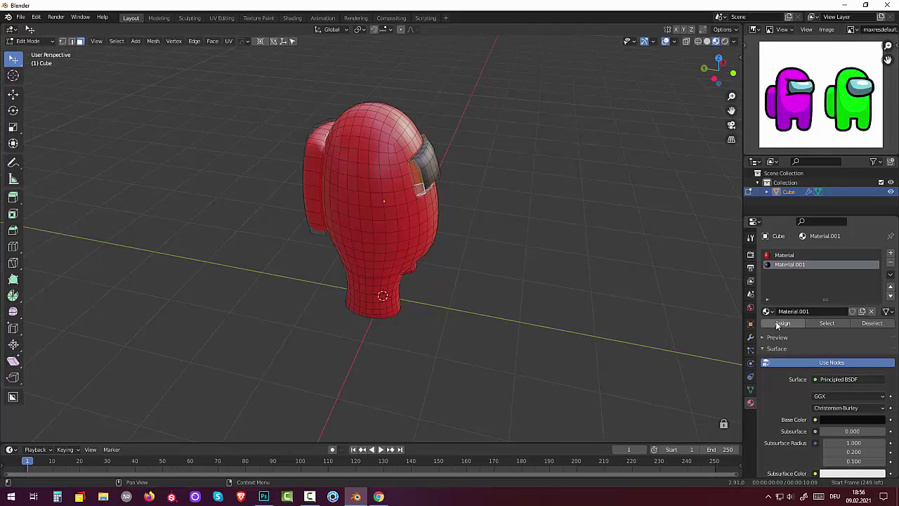
{"action": "mouse_move", "coordinate": [546, 319]}
{"action": "middle_mouse_down"}
{"action": "mouse_move", "coordinate": [468, 297]}
{"action": "mouse_move", "coordinate": [495, 257]}
{"action": "middle_mouse_up"}
{"action": "scroll", "coordinate": [496, 256], "scroll_direction": "down", "scroll_amount": 2}
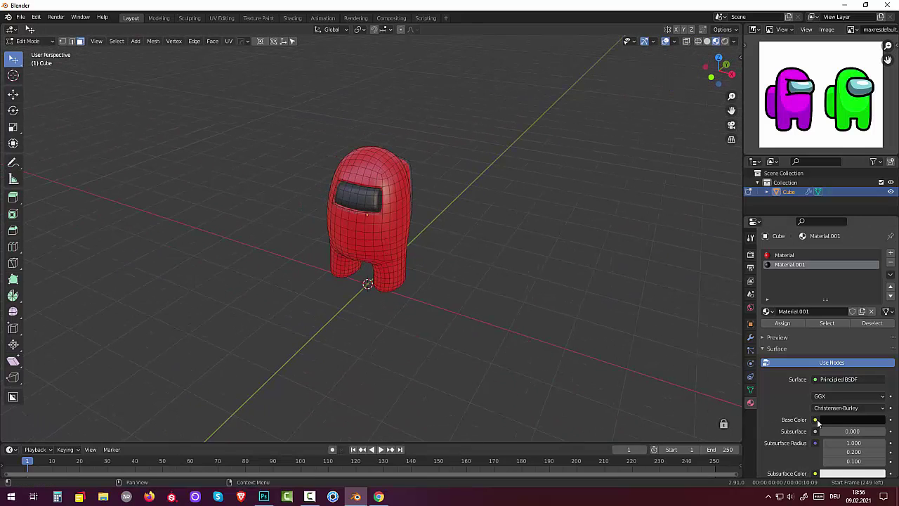
Set Material.001's Subsurface to 0, Specular to about 0.869 and Roughness to 0.465
{"action": "left_click", "coordinate": [851, 427]}
{"action": "key", "text": "Return"}
{"action": "scroll", "coordinate": [845, 421], "scroll_direction": "down", "scroll_amount": 1}
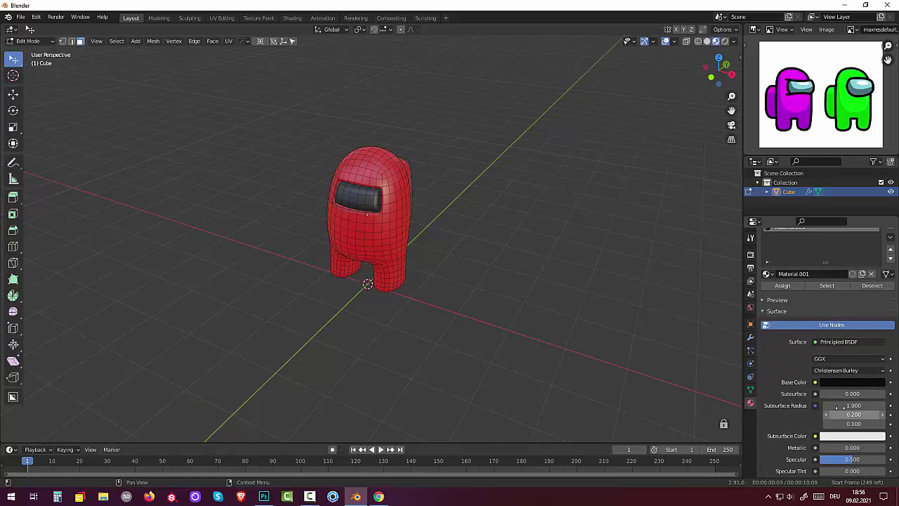
{"action": "scroll", "coordinate": [843, 414], "scroll_direction": "down", "scroll_amount": 2}
{"action": "scroll", "coordinate": [841, 408], "scroll_direction": "down", "scroll_amount": 2}
{"action": "scroll", "coordinate": [841, 407], "scroll_direction": "down", "scroll_amount": 1}
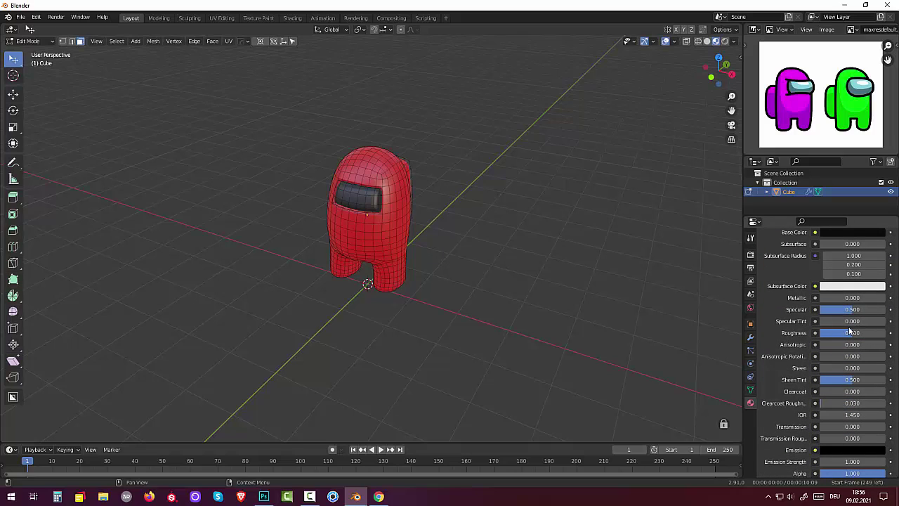
{"action": "left_click_drag", "start_coordinate": [853, 310], "coordinate": [877, 310]}
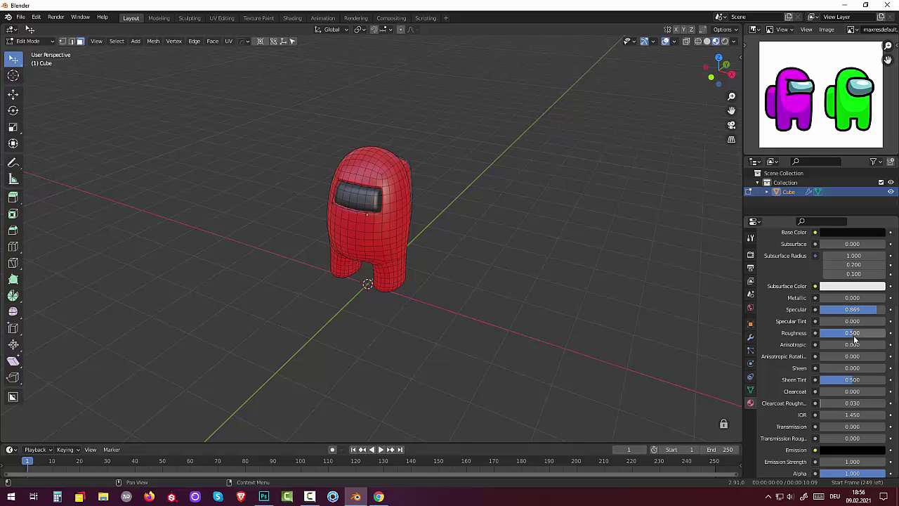
{"action": "mouse_move", "coordinate": [854, 338]}
{"action": "left_mouse_down"}
{"action": "mouse_move", "coordinate": [835, 338]}
{"action": "mouse_move", "coordinate": [846, 333]}
{"action": "left_mouse_up"}
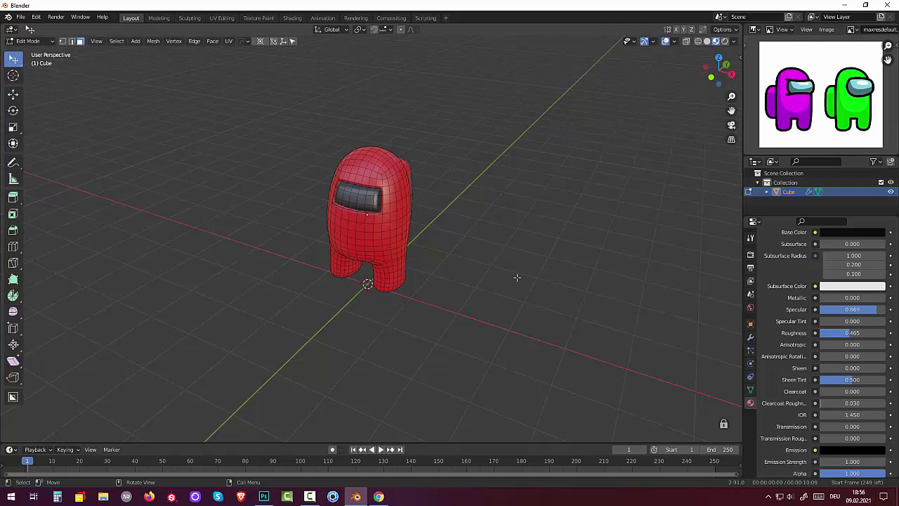
{"action": "middle_click_drag", "start_coordinate": [517, 278], "coordinate": [410, 225]}
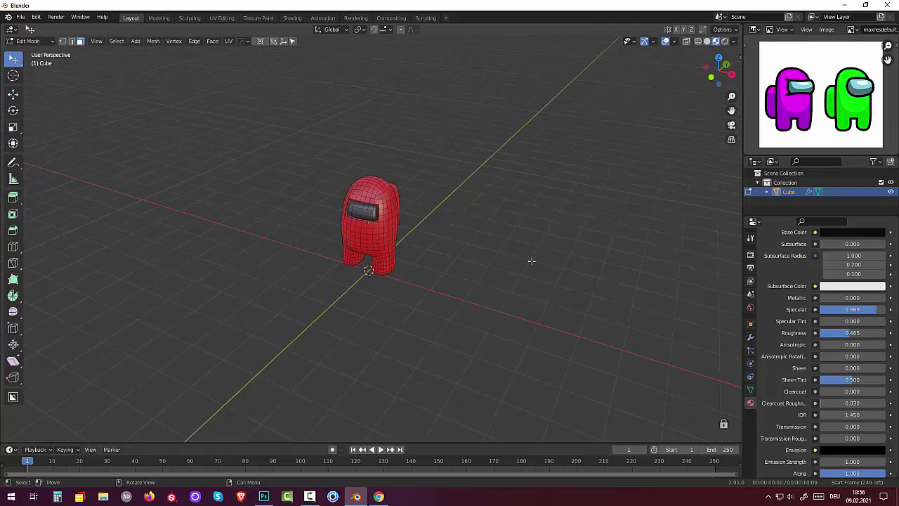
Switch to Object Mode and orbit around the red character to inspect its glossy black visor
{"action": "left_click", "coordinate": [40, 42]}
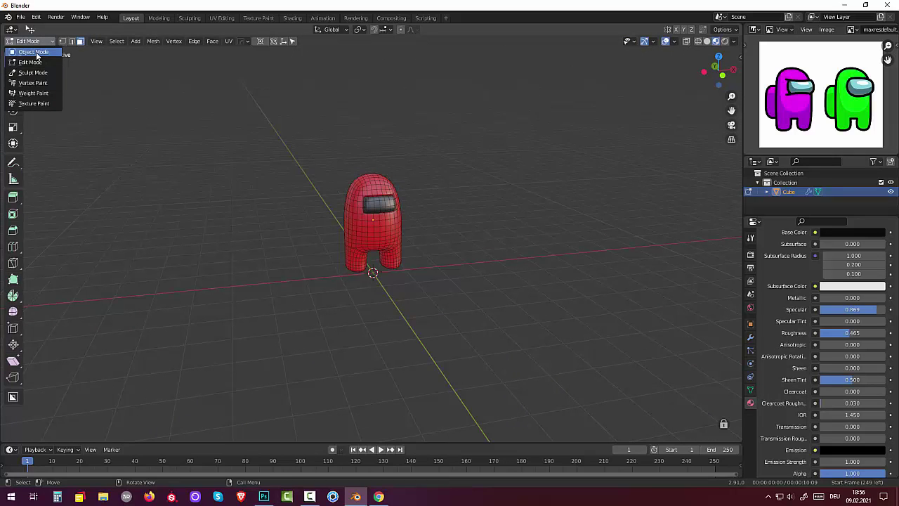
{"action": "left_click", "coordinate": [35, 52]}
{"action": "scroll", "coordinate": [509, 318], "scroll_direction": "up", "scroll_amount": 1}
{"action": "scroll", "coordinate": [509, 318], "scroll_direction": "up", "scroll_amount": 1}
{"action": "mouse_move", "coordinate": [509, 318]}
{"action": "middle_mouse_down"}
{"action": "mouse_move", "coordinate": [620, 287]}
{"action": "mouse_move", "coordinate": [591, 327]}
{"action": "mouse_move", "coordinate": [668, 307]}
{"action": "middle_mouse_up"}
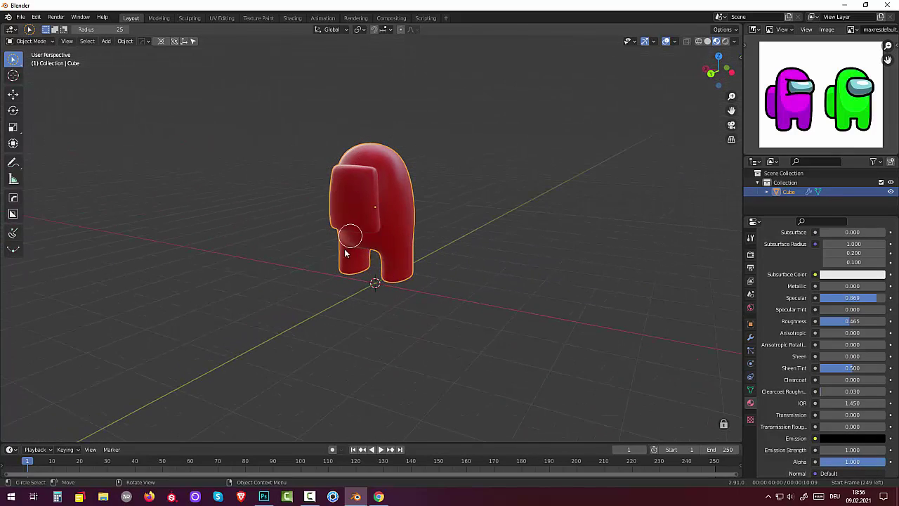
{"action": "mouse_move", "coordinate": [352, 236]}
{"action": "middle_mouse_down"}
{"action": "mouse_move", "coordinate": [286, 269]}
{"action": "mouse_move", "coordinate": [308, 219]}
{"action": "mouse_move", "coordinate": [361, 215]}
{"action": "mouse_move", "coordinate": [325, 215]}
{"action": "middle_mouse_up"}
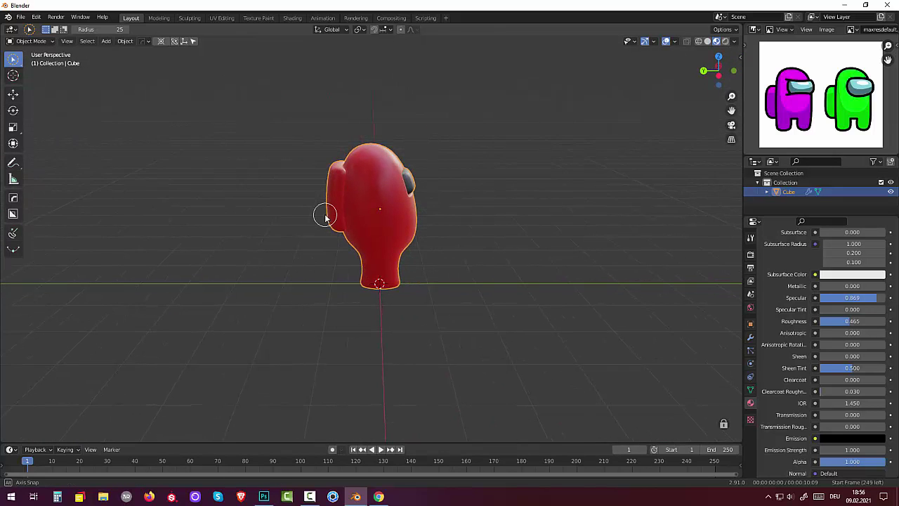
{"action": "mouse_move", "coordinate": [415, 305]}
{"action": "middle_mouse_down"}
{"action": "mouse_move", "coordinate": [370, 309]}
{"action": "mouse_move", "coordinate": [648, 290]}
{"action": "mouse_move", "coordinate": [544, 302]}
{"action": "mouse_move", "coordinate": [409, 297]}
{"action": "mouse_move", "coordinate": [359, 313]}
{"action": "mouse_move", "coordinate": [312, 305]}
{"action": "mouse_move", "coordinate": [283, 312]}
{"action": "middle_mouse_up"}
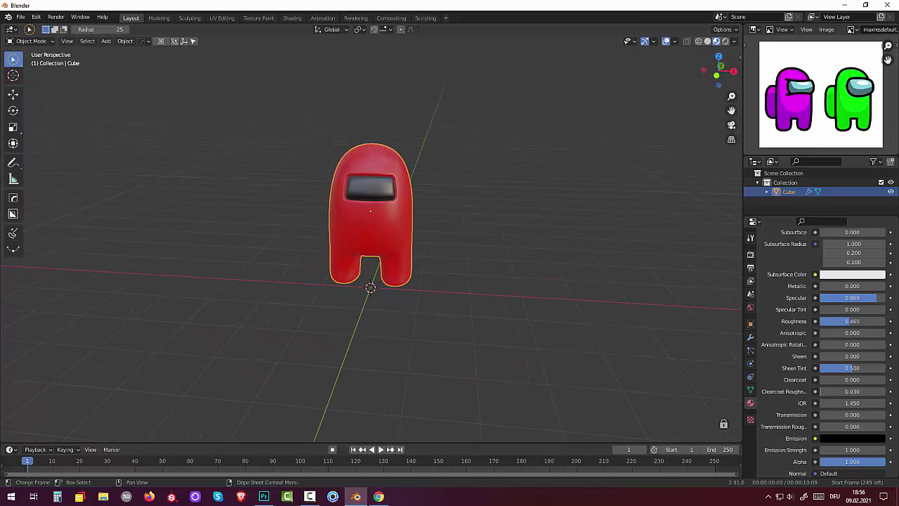